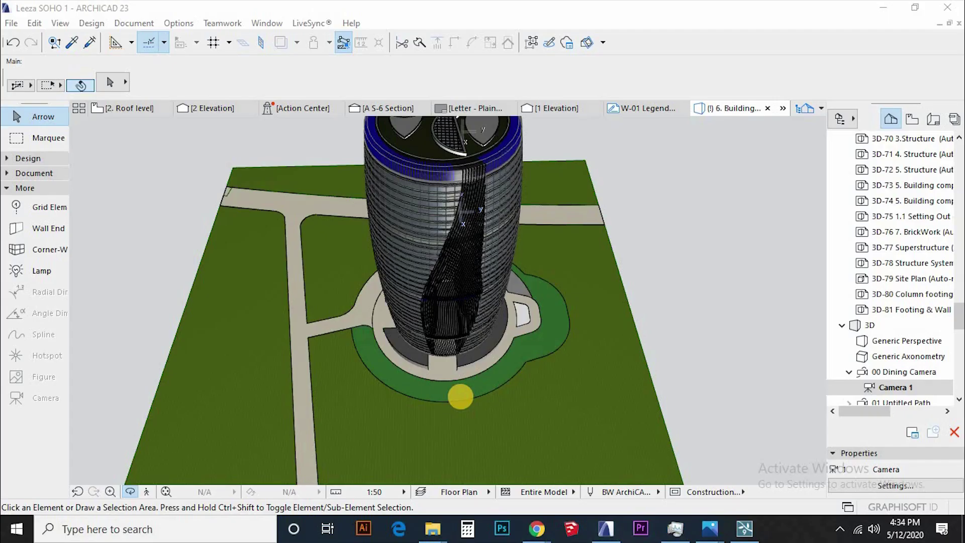
Examine the finished twisting tower and its site in the 3D view from above
{"action": "left_click_drag", "start_coordinate": [459, 394], "coordinate": [466, 177]}
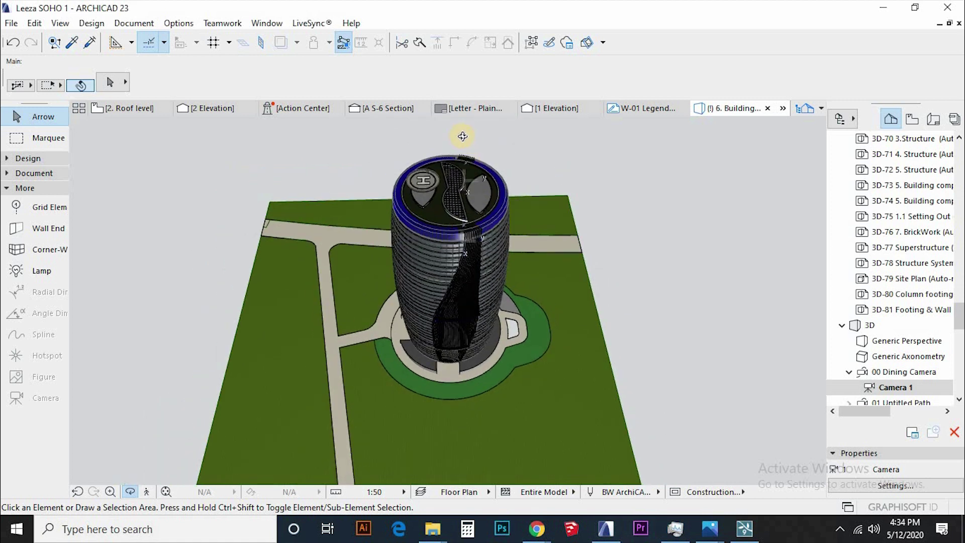
{"action": "scroll", "coordinate": [463, 136], "scroll_direction": "up", "scroll_amount": 1}
{"action": "scroll", "coordinate": [462, 136], "scroll_direction": "up", "scroll_amount": 2}
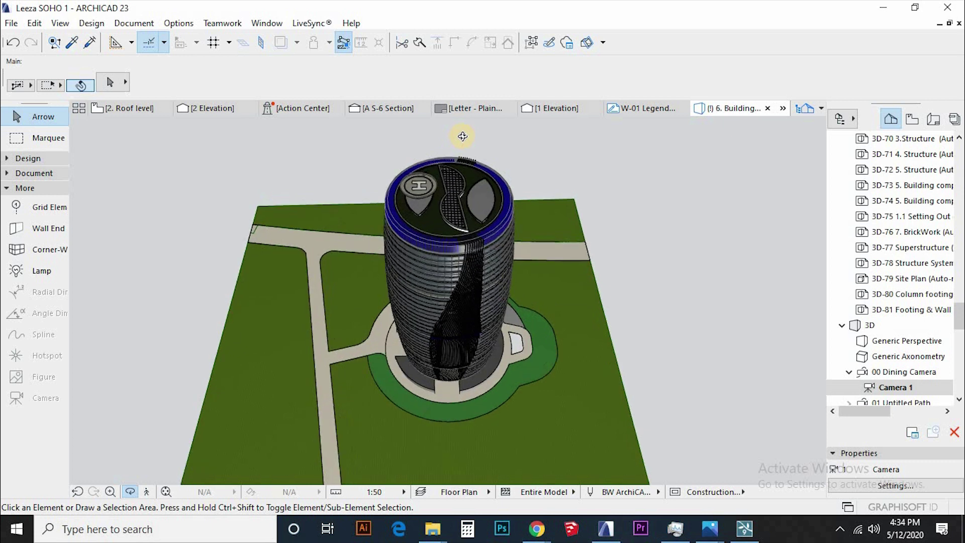
{"action": "scroll", "coordinate": [462, 136], "scroll_direction": "up", "scroll_amount": 1}
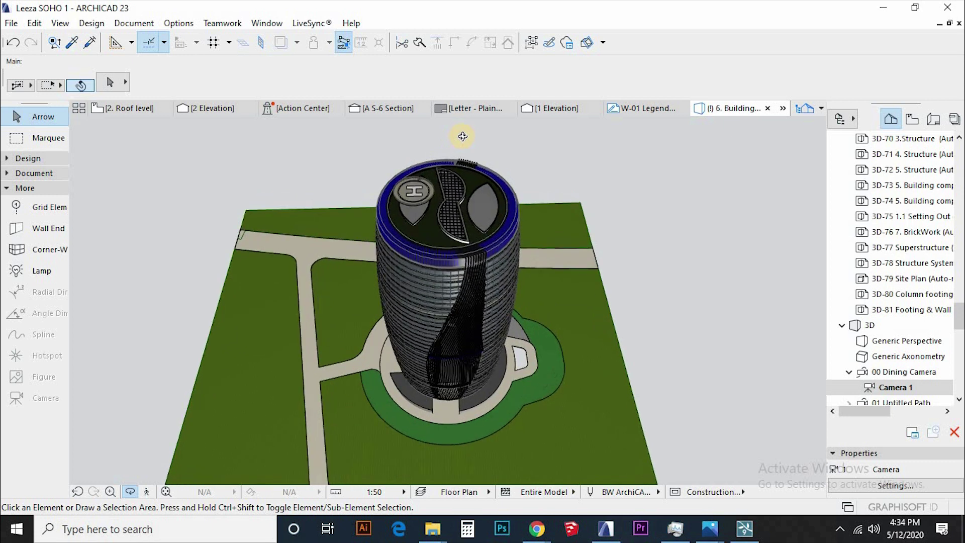
{"action": "scroll", "coordinate": [463, 136], "scroll_direction": "up", "scroll_amount": 1}
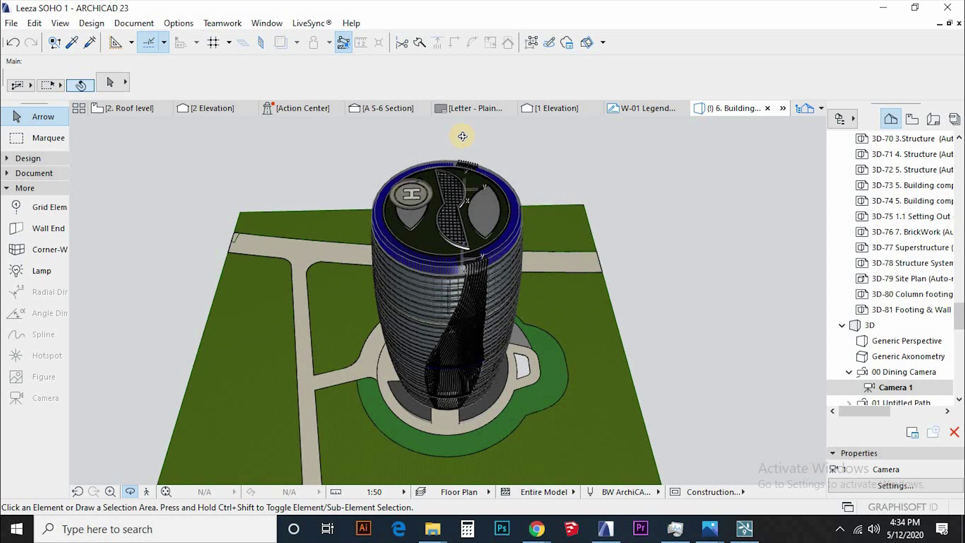
{"action": "scroll", "coordinate": [462, 136], "scroll_direction": "up", "scroll_amount": 1}
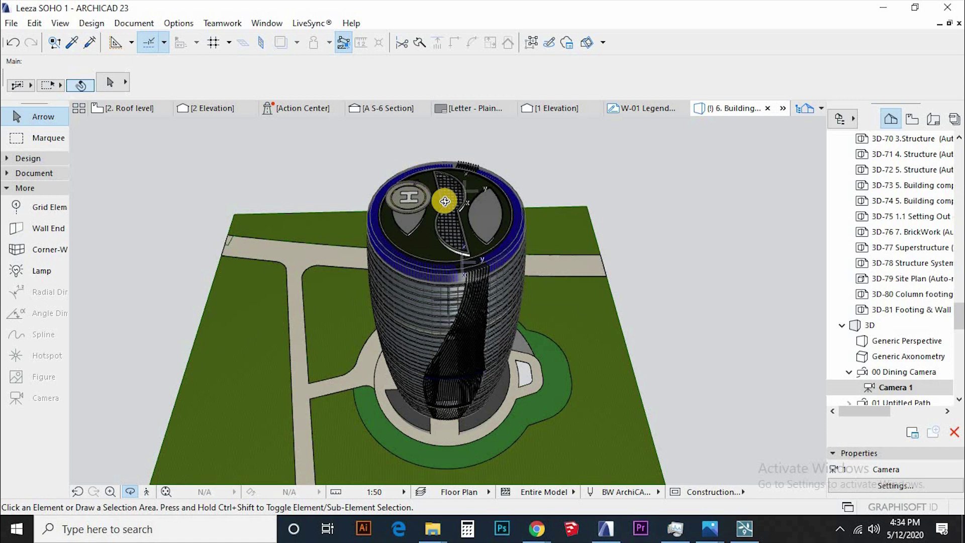
{"action": "scroll", "coordinate": [445, 201], "scroll_direction": "up", "scroll_amount": 1}
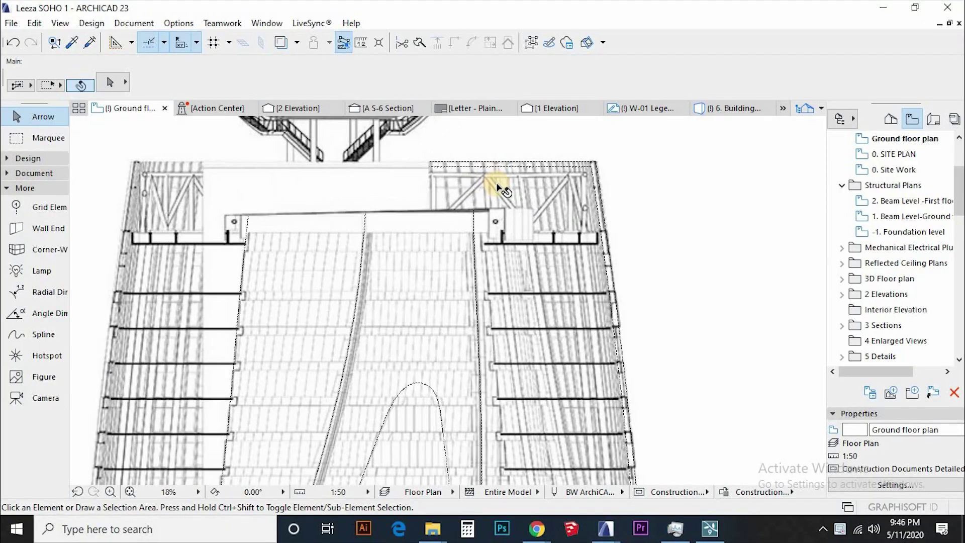
Recolour the traced outline curves over the tower's elevation drawing with red pen 130
{"action": "scroll", "coordinate": [527, 199], "scroll_direction": "down", "scroll_amount": 4}
{"action": "mouse_move", "coordinate": [608, 151]}
{"action": "left_mouse_down"}
{"action": "mouse_move", "coordinate": [452, 342]}
{"action": "mouse_move", "coordinate": [480, 366]}
{"action": "left_mouse_up"}
{"action": "left_click", "coordinate": [633, 214], "text": "shift"}
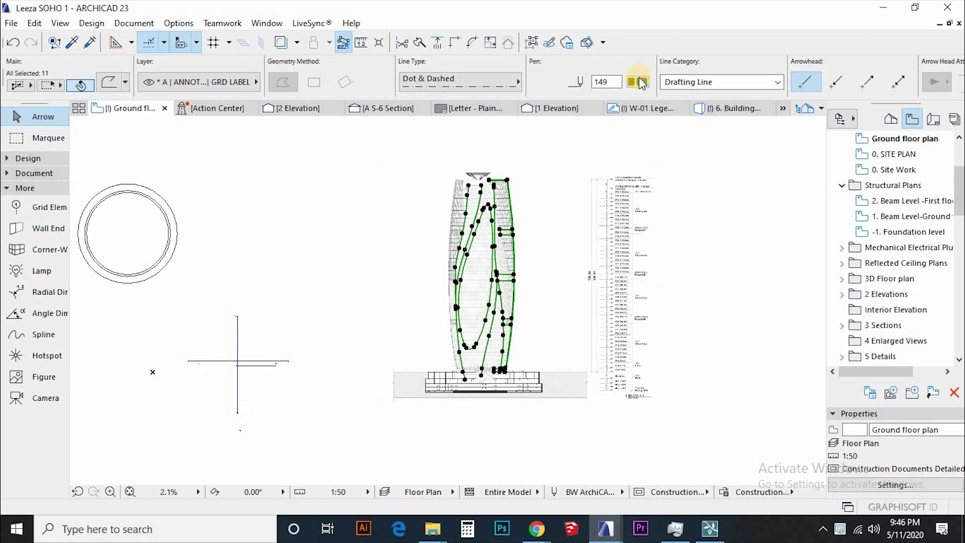
{"action": "left_click", "coordinate": [638, 81]}
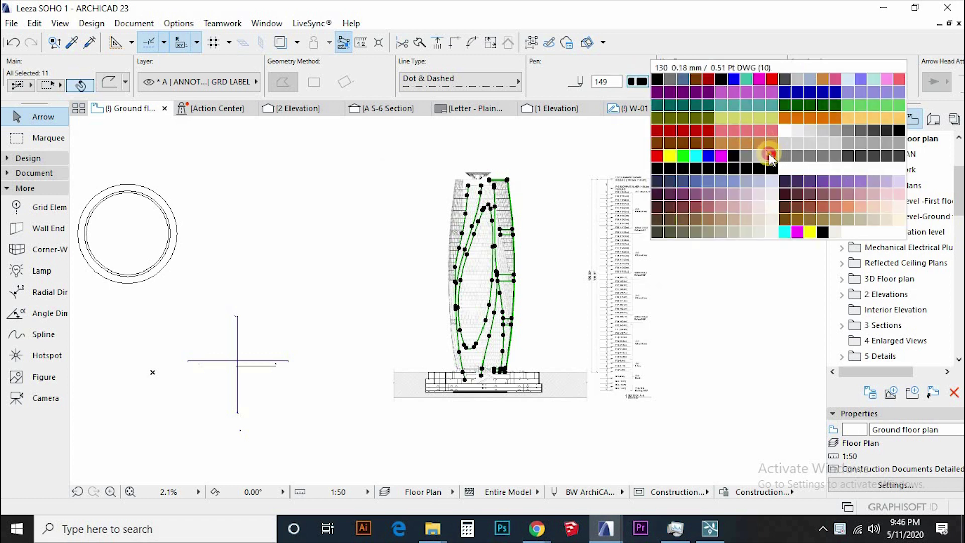
{"action": "left_click", "coordinate": [768, 147]}
{"action": "left_click", "coordinate": [713, 373]}
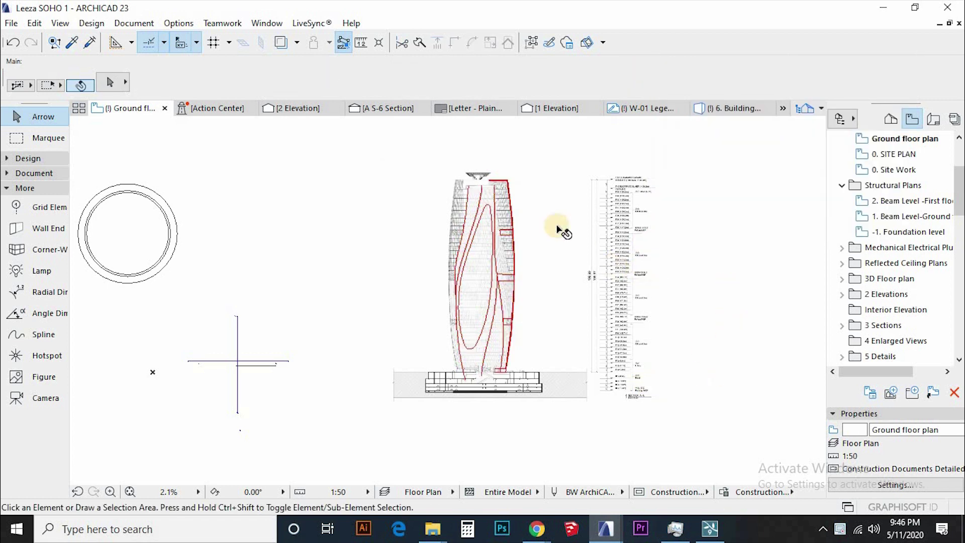
Inspect the recoloured outline curves against the upper part of the tower's elevation drawing
{"action": "scroll", "coordinate": [491, 198], "scroll_direction": "up", "scroll_amount": 3}
{"action": "scroll", "coordinate": [500, 208], "scroll_direction": "up", "scroll_amount": 4}
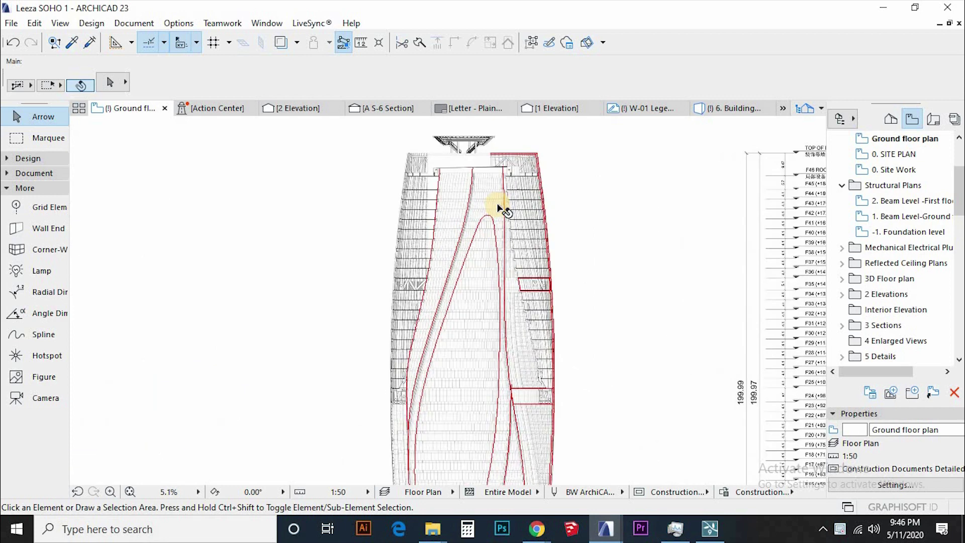
{"action": "scroll", "coordinate": [443, 138], "scroll_direction": "up", "scroll_amount": 3}
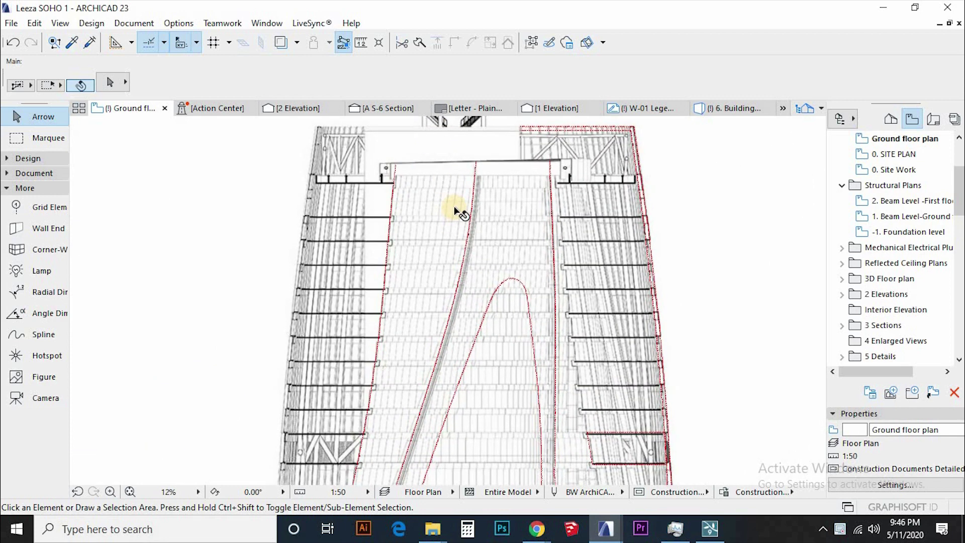
{"action": "scroll", "coordinate": [454, 209], "scroll_direction": "down", "scroll_amount": 6}
{"action": "scroll", "coordinate": [452, 174], "scroll_direction": "up", "scroll_amount": 4}
{"action": "scroll", "coordinate": [454, 247], "scroll_direction": "up", "scroll_amount": 3}
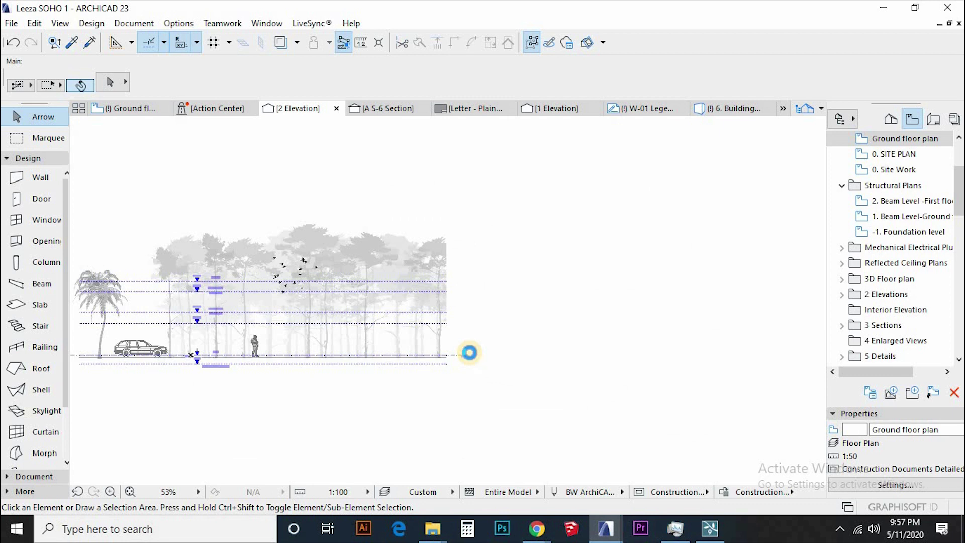
Paste the curved tower profile line into the 2 Elevation view
{"action": "key", "text": "ctrl+v"}
{"action": "left_click", "coordinate": [567, 265]}
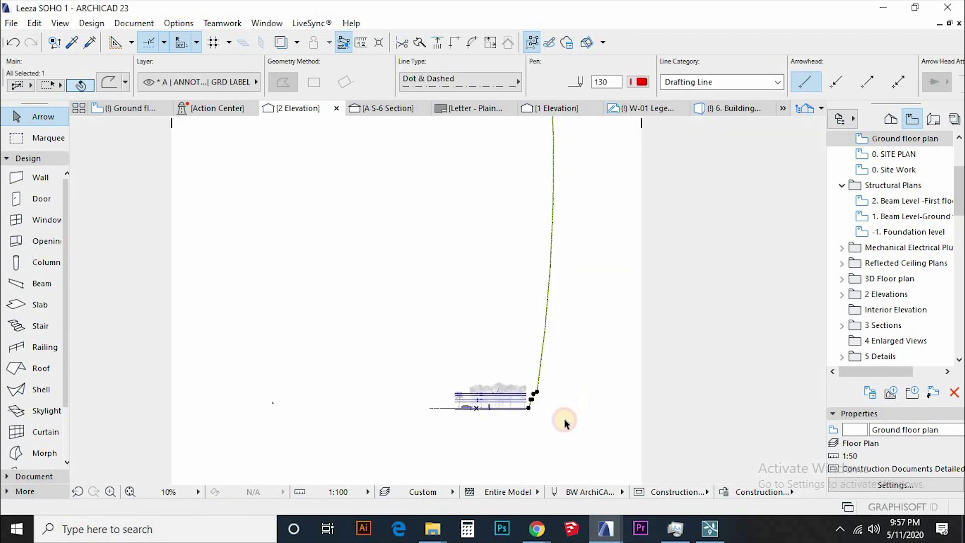
{"action": "scroll", "coordinate": [598, 364], "scroll_direction": "up", "scroll_amount": 1}
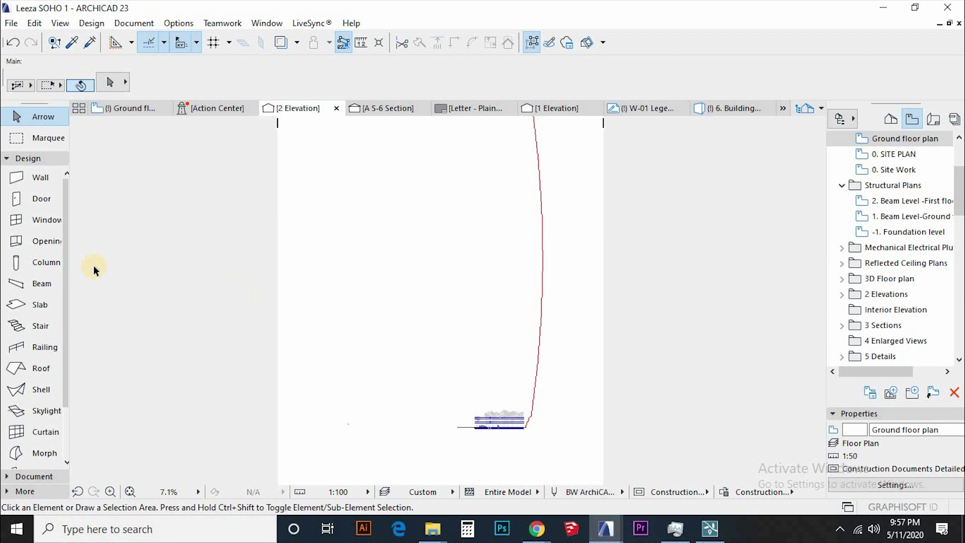
Revolve the pasted profile 360° into a morph around a vertical axis starting at the outer end of the ground line
{"action": "scroll", "coordinate": [46, 397], "scroll_direction": "down", "scroll_amount": 1}
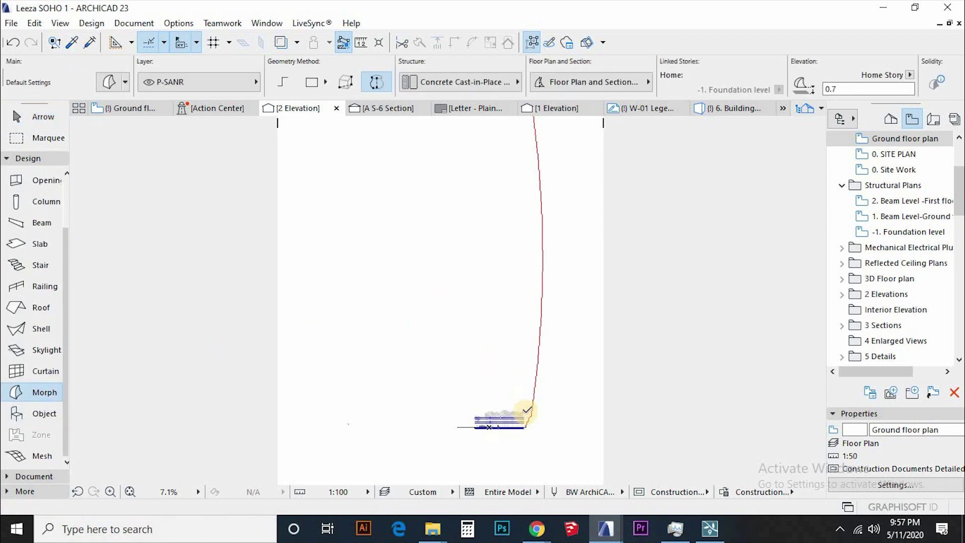
{"action": "scroll", "coordinate": [546, 370], "scroll_direction": "up", "scroll_amount": 4}
{"action": "left_click", "coordinate": [545, 371]}
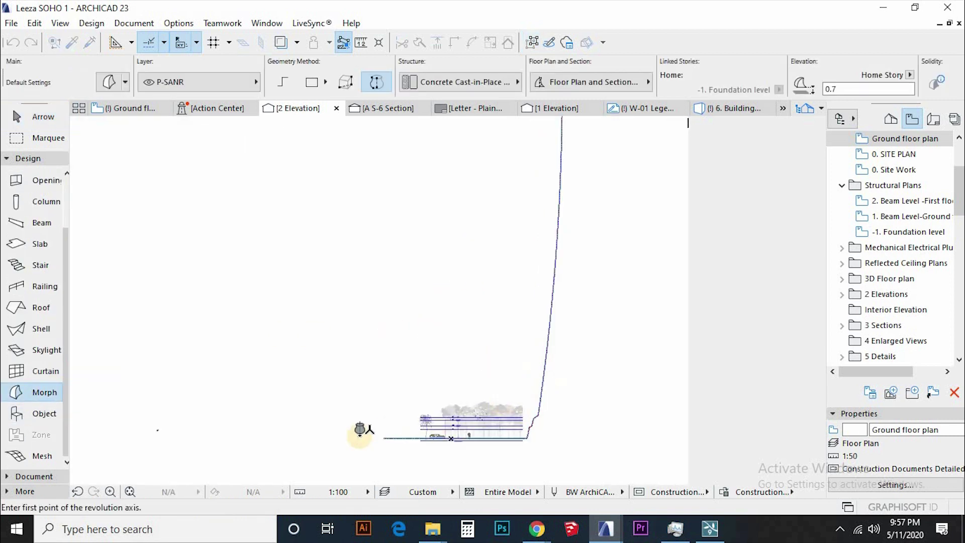
{"action": "left_click", "coordinate": [383, 438]}
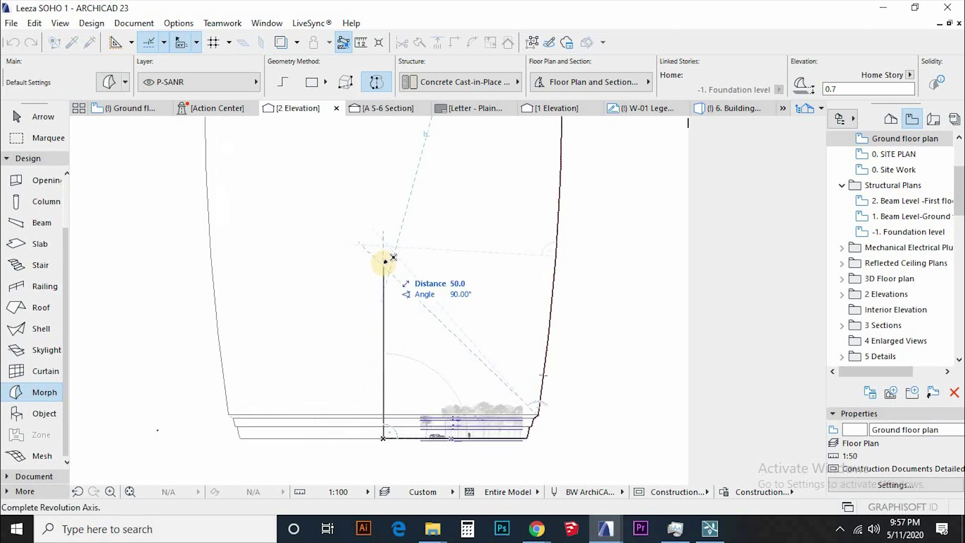
{"action": "left_click", "coordinate": [383, 263]}
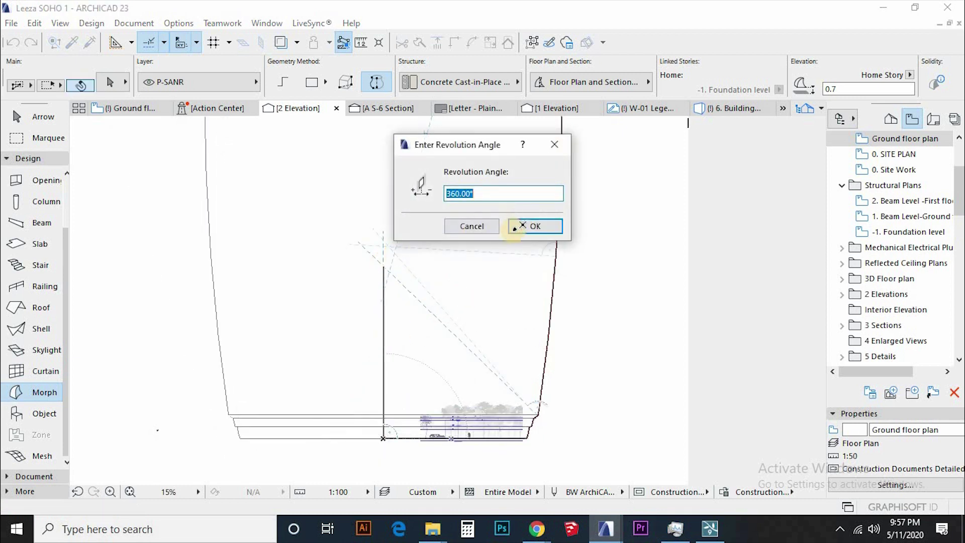
{"action": "left_click", "coordinate": [535, 226]}
{"action": "scroll", "coordinate": [387, 403], "scroll_direction": "down", "scroll_amount": 4}
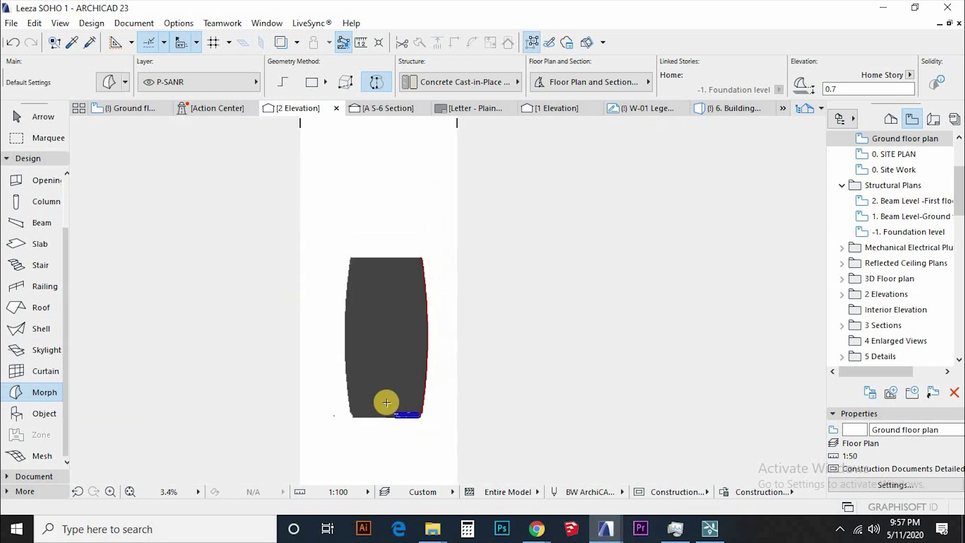
Inspect the revolved tower body in the 3D view from several angles
{"action": "key", "text": "F3"}
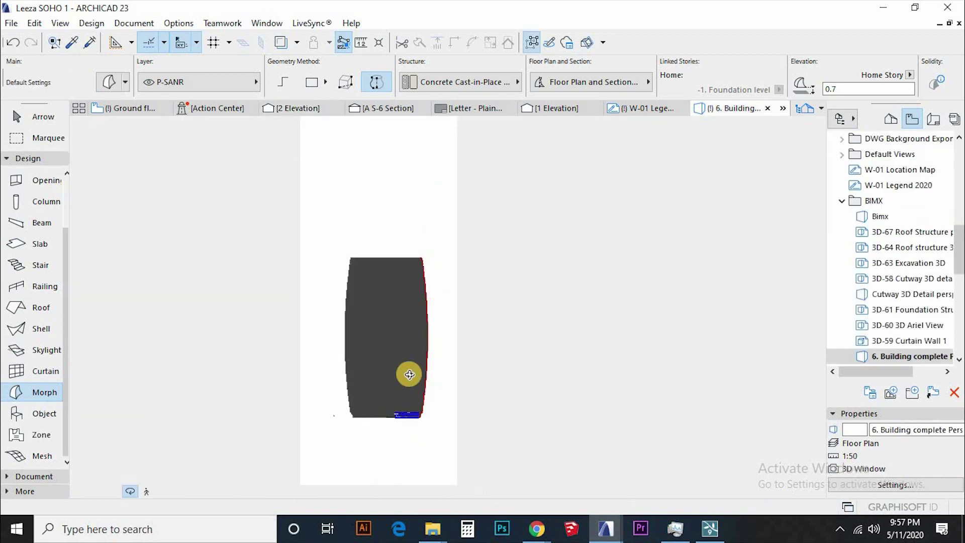
{"action": "left_click_drag", "start_coordinate": [495, 341], "coordinate": [395, 426]}
{"action": "scroll", "coordinate": [427, 413], "scroll_direction": "down", "scroll_amount": 5}
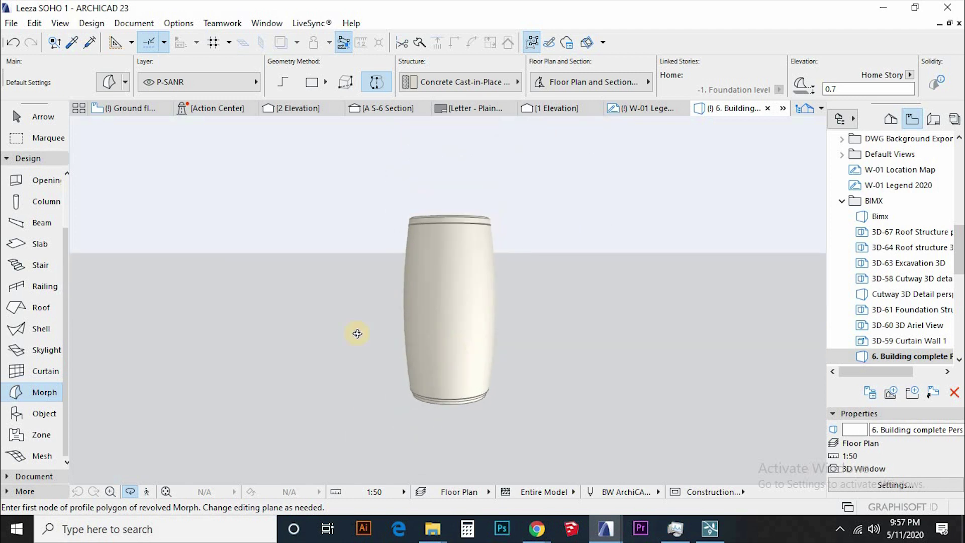
{"action": "left_click_drag", "start_coordinate": [357, 334], "coordinate": [491, 286]}
{"action": "scroll", "coordinate": [446, 273], "scroll_direction": "up", "scroll_amount": 4}
{"action": "scroll", "coordinate": [534, 345], "scroll_direction": "up", "scroll_amount": 1}
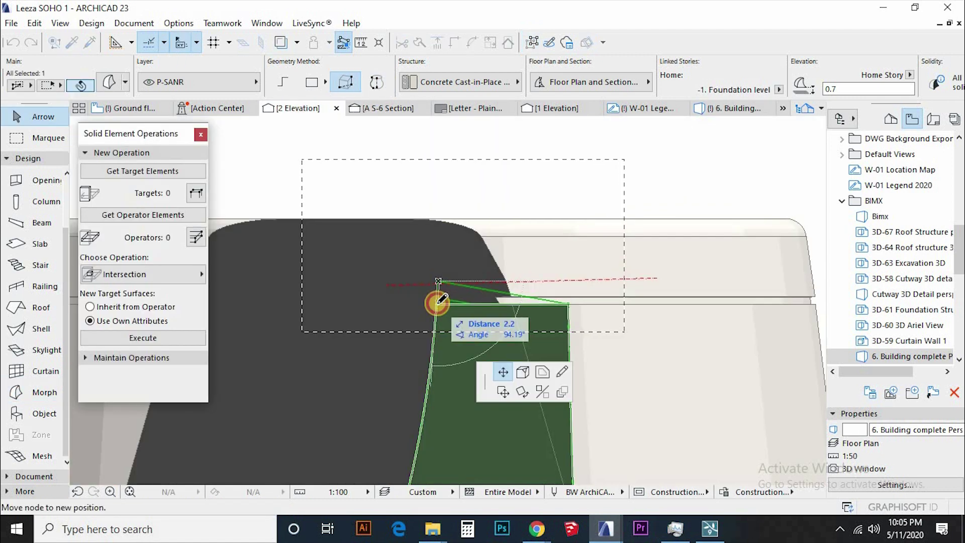
Move the curved slab morph's raised top corner node about 2.2 down to level its top edge, and check it in 3D
{"action": "left_click", "coordinate": [438, 304]}
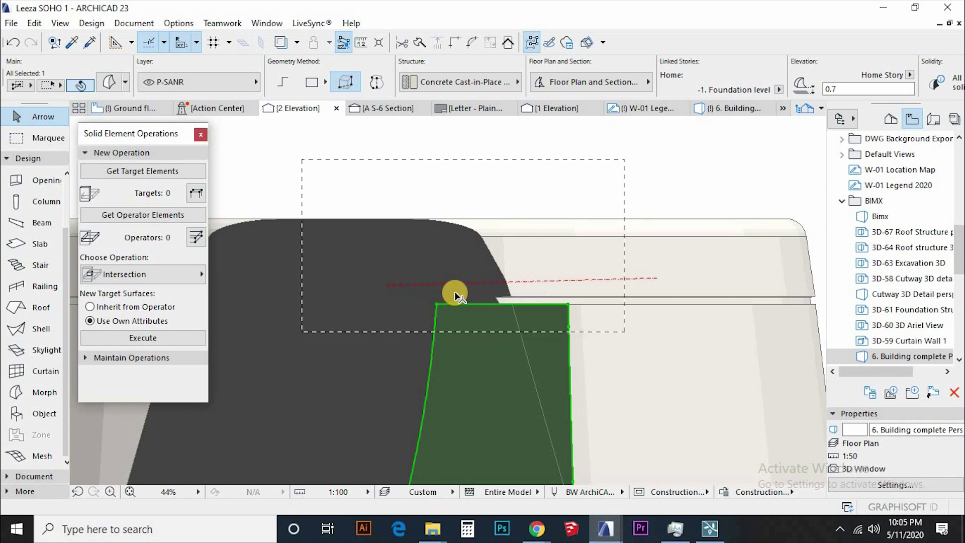
{"action": "key", "text": "F3"}
{"action": "left_click_drag", "start_coordinate": [435, 284], "coordinate": [449, 338]}
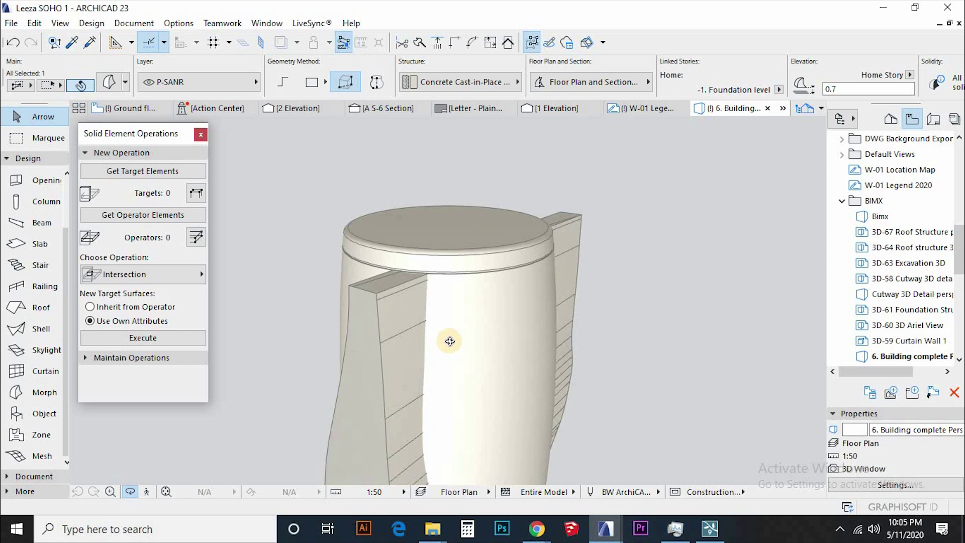
Examine how the curved slab morph crosses the round tower body in the ground floor plan and the 3D view
{"action": "key", "text": "F2"}
{"action": "scroll", "coordinate": [580, 347], "scroll_direction": "down", "scroll_amount": 6}
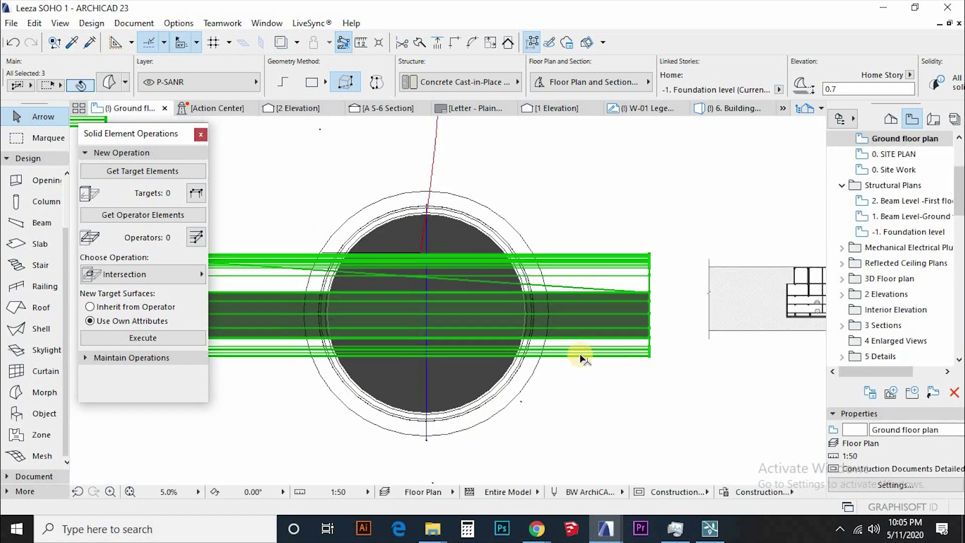
{"action": "left_click", "coordinate": [568, 395]}
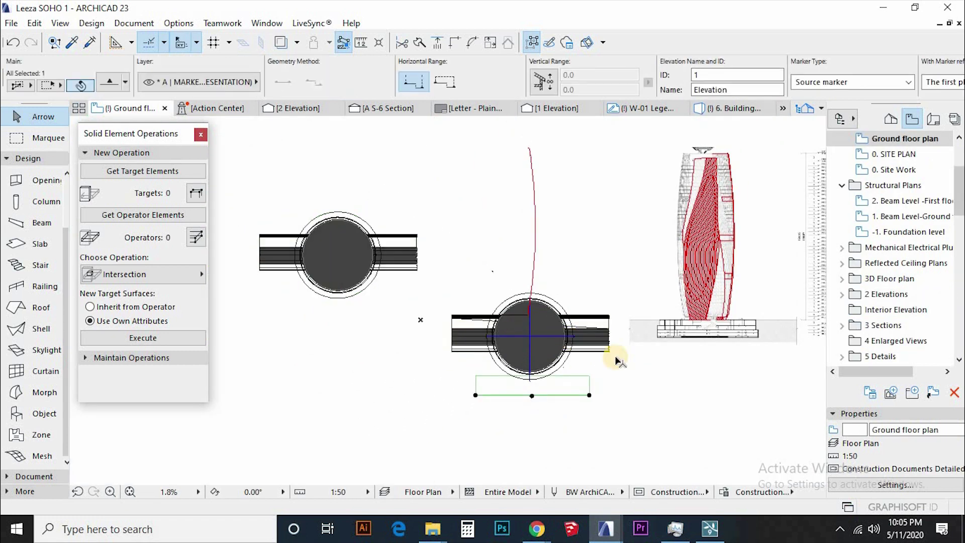
{"action": "scroll", "coordinate": [614, 360], "scroll_direction": "up", "scroll_amount": 5}
{"action": "scroll", "coordinate": [584, 332], "scroll_direction": "down", "scroll_amount": 4}
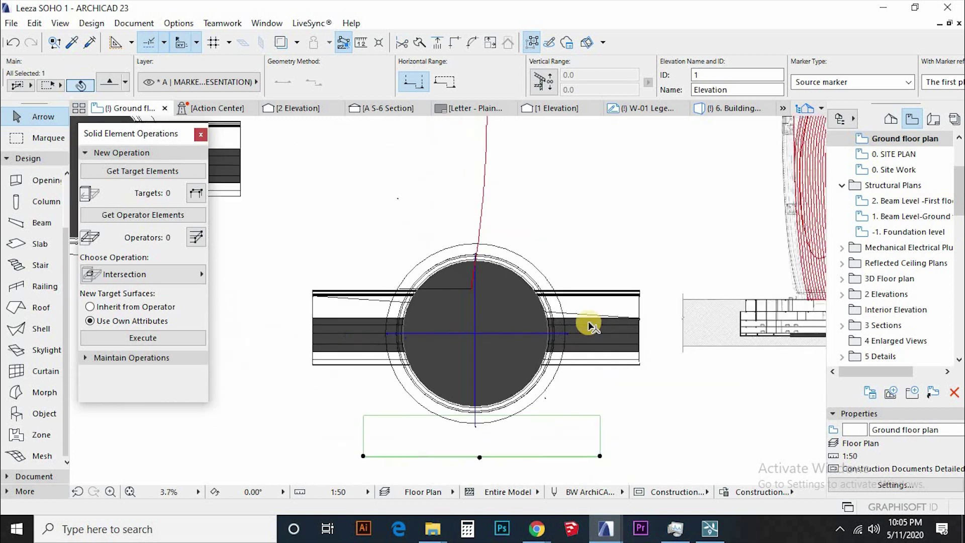
{"action": "scroll", "coordinate": [587, 323], "scroll_direction": "up", "scroll_amount": 3}
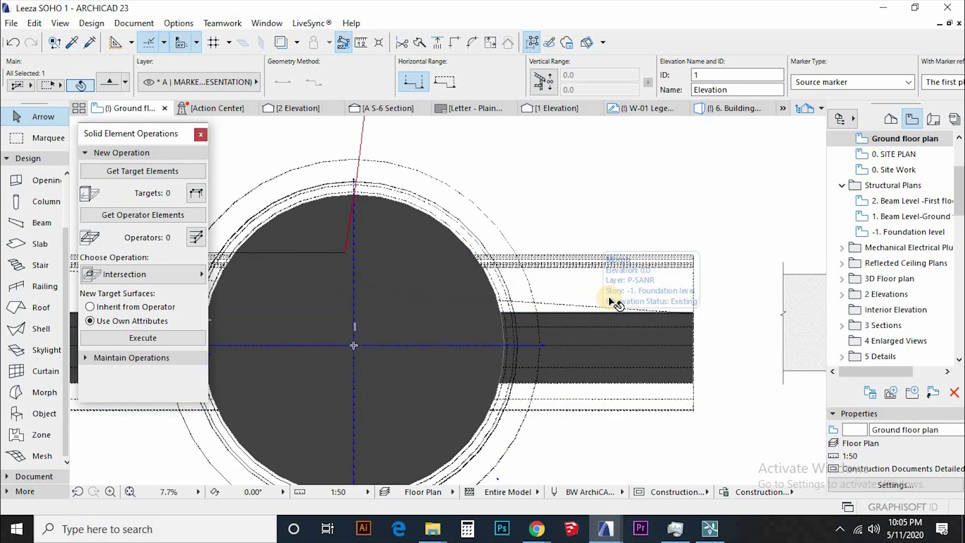
{"action": "key", "text": "F3"}
{"action": "scroll", "coordinate": [534, 267], "scroll_direction": "down", "scroll_amount": 5}
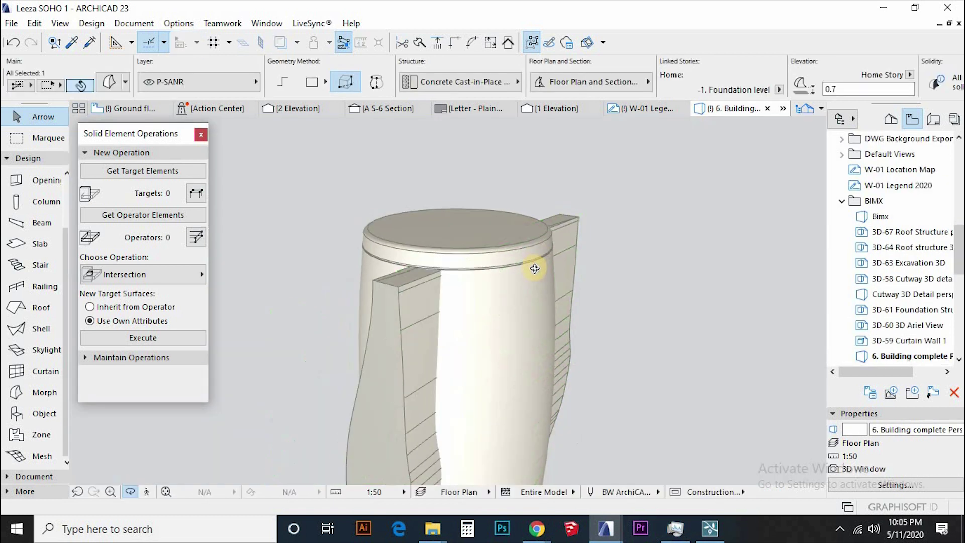
{"action": "left_click_drag", "start_coordinate": [321, 332], "coordinate": [556, 296]}
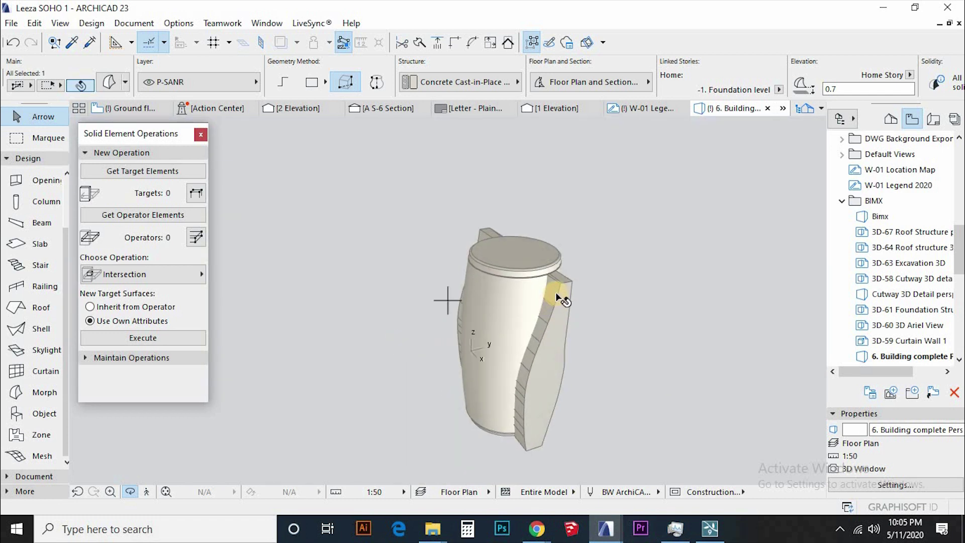
Select the curved slab morph crossing the tower and display the selection in the 3D view
{"action": "left_click", "coordinate": [554, 295]}
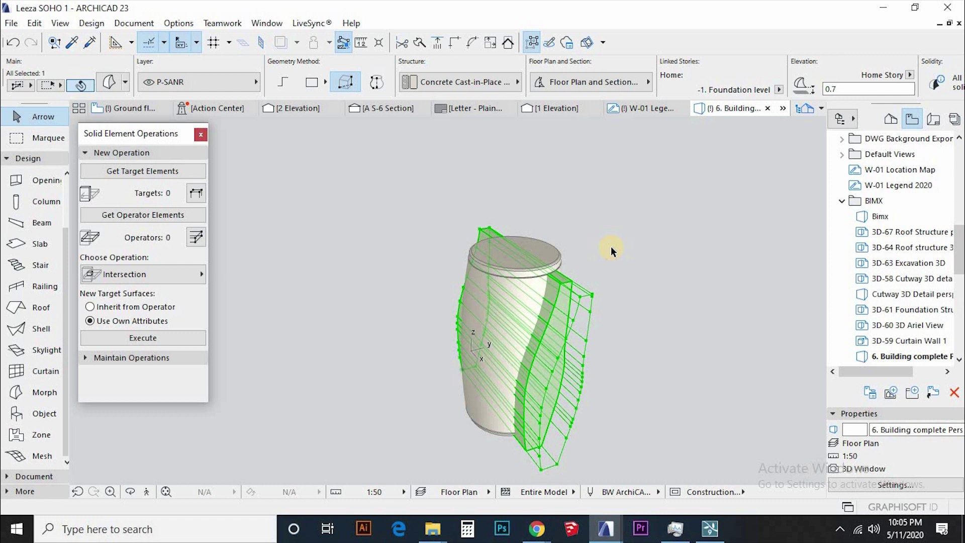
{"action": "key", "text": "F5"}
{"action": "left_click", "coordinate": [624, 290]}
{"action": "middle_click_drag", "start_coordinate": [619, 316], "coordinate": [577, 345], "text": "shift"}
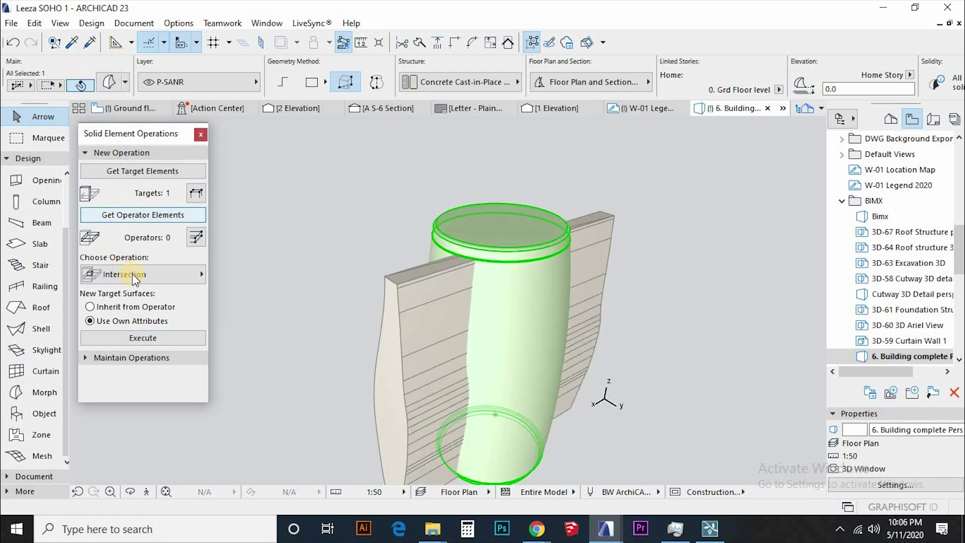
Assign the selected tower body as the operator and execute the Intersection with the stored target
{"action": "key", "text": "Return"}
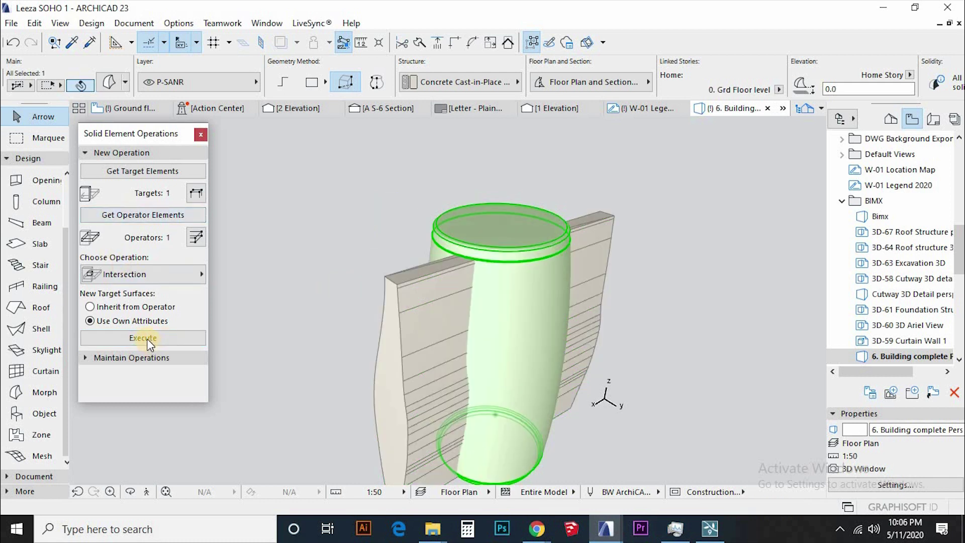
{"action": "left_click", "coordinate": [204, 332]}
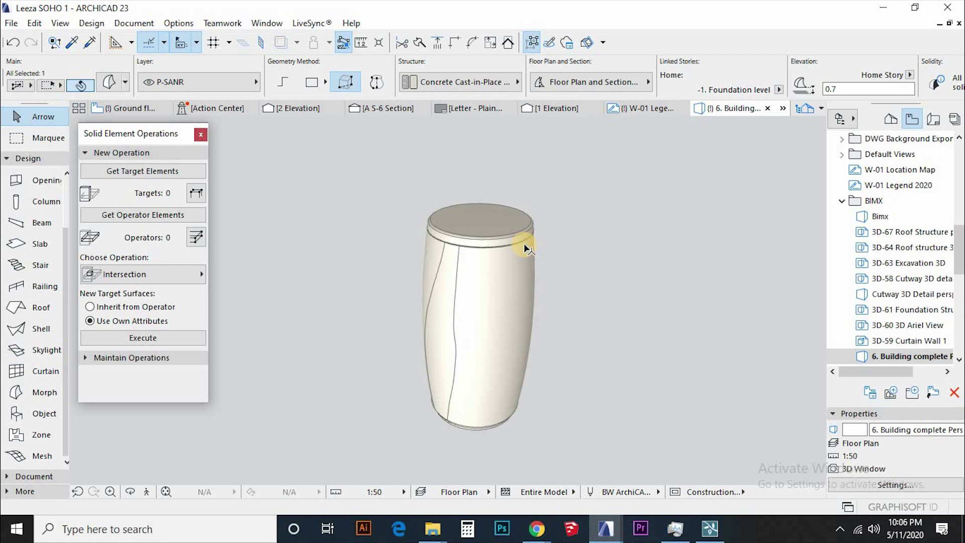
Undo the last solid operation on the tower
{"action": "key", "text": "ctrl+z"}
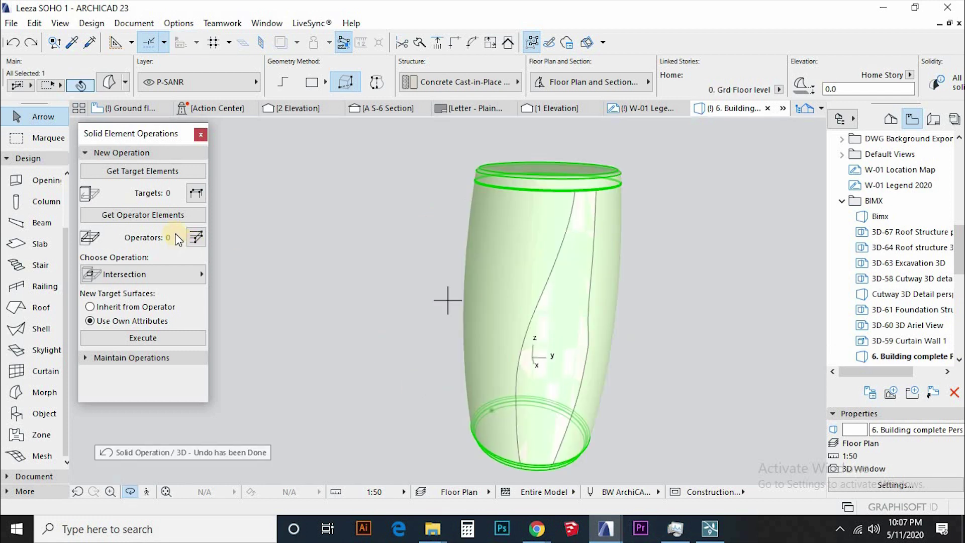
Subtract the curved slab morph from the tower body with a solid element operation
{"action": "left_click", "coordinate": [160, 173]}
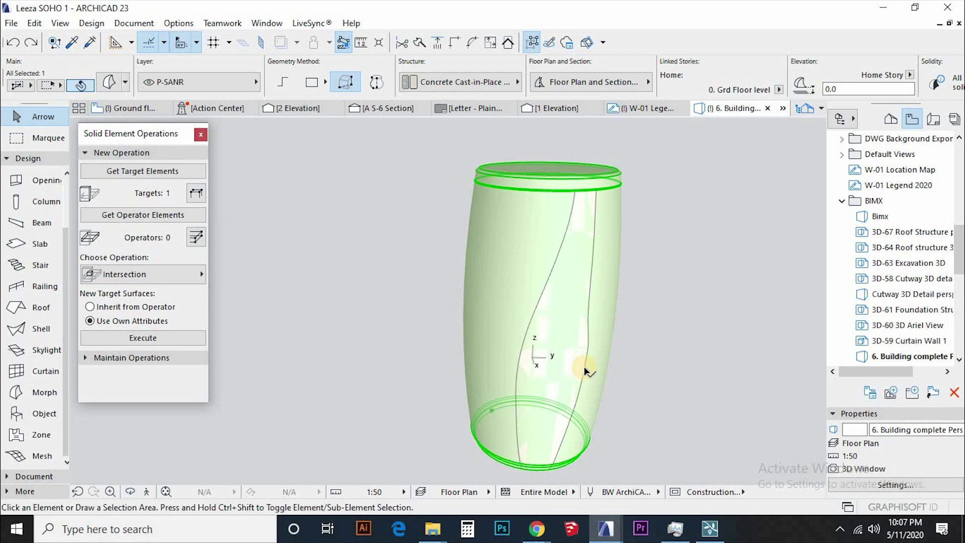
{"action": "left_click", "coordinate": [578, 375]}
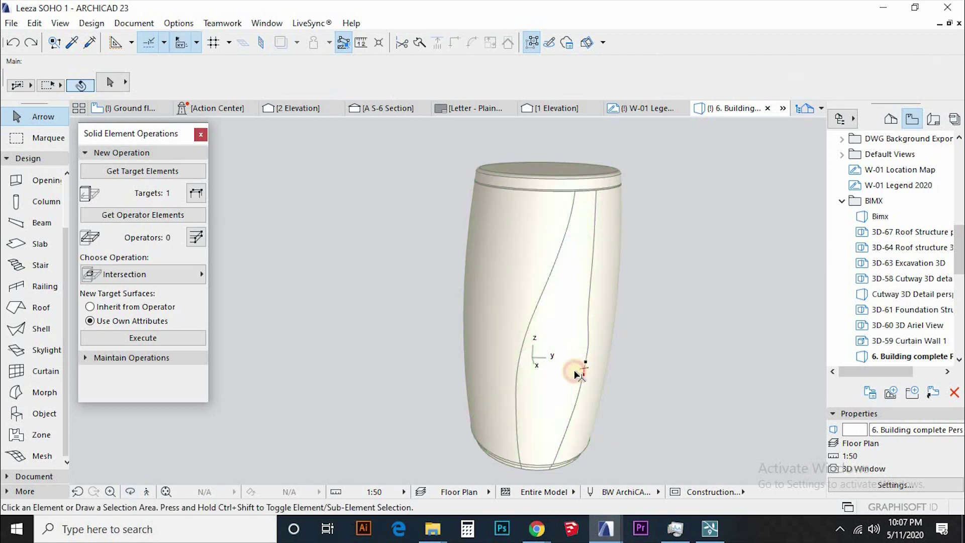
{"action": "left_click", "coordinate": [145, 213]}
{"action": "left_click", "coordinate": [141, 272]}
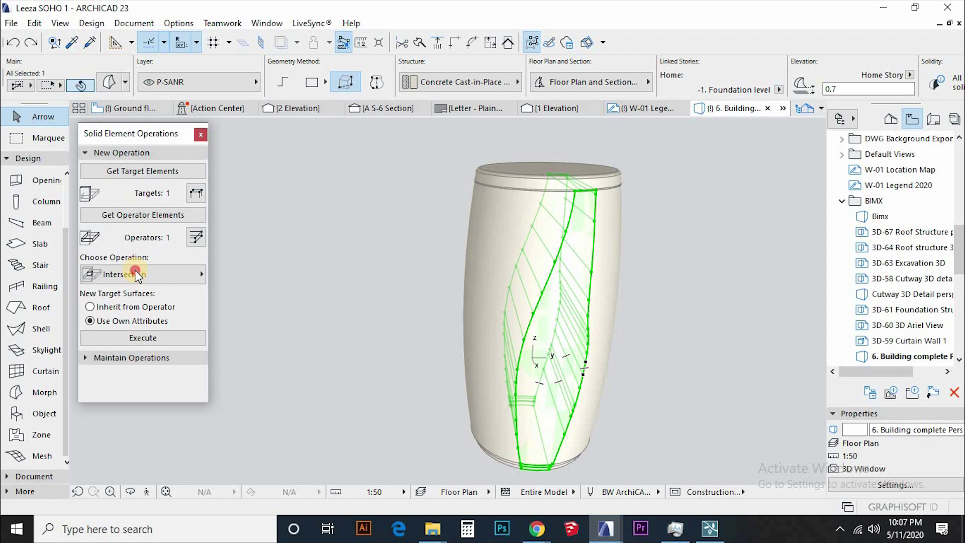
{"action": "left_click", "coordinate": [281, 277]}
{"action": "left_click", "coordinate": [123, 339]}
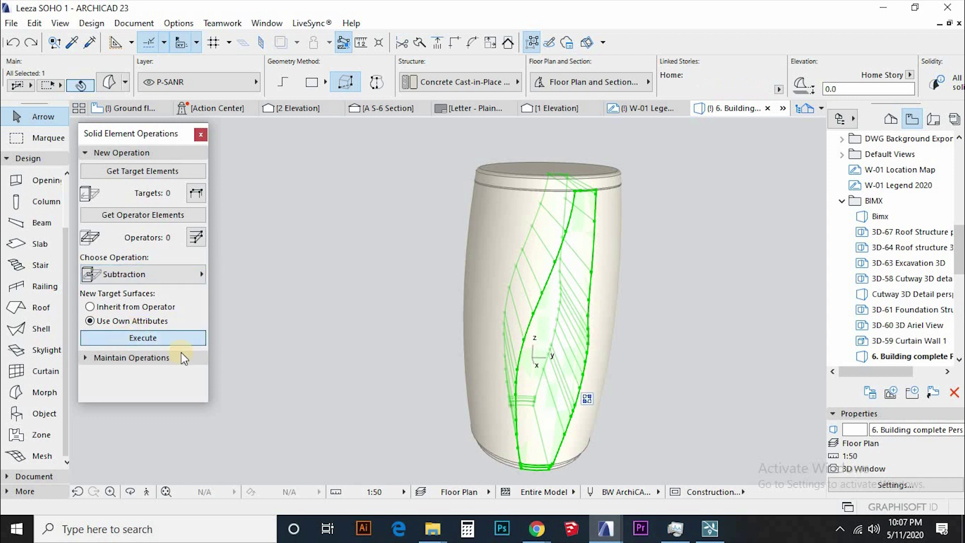
Override the tower morph's surface with Glass - Blue
{"action": "left_click", "coordinate": [426, 305]}
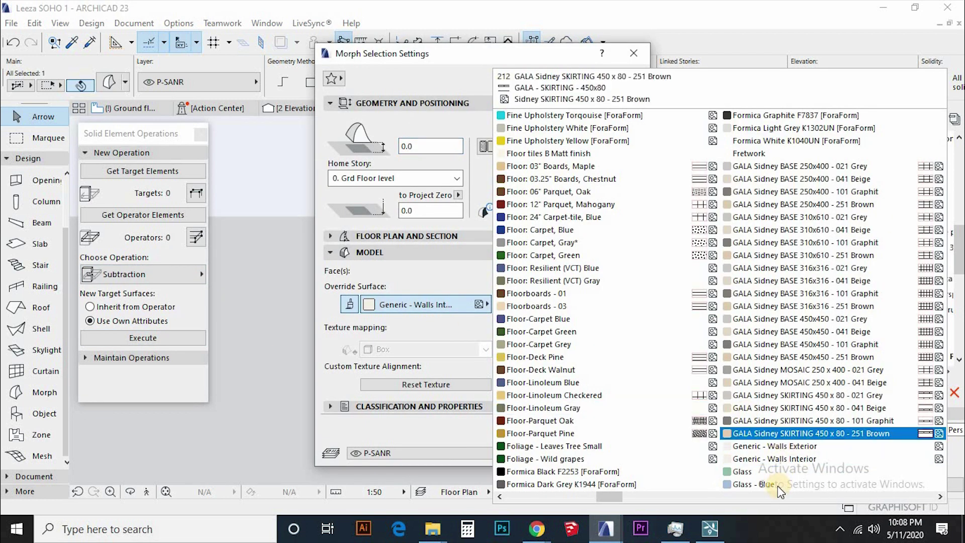
{"action": "left_click", "coordinate": [777, 486]}
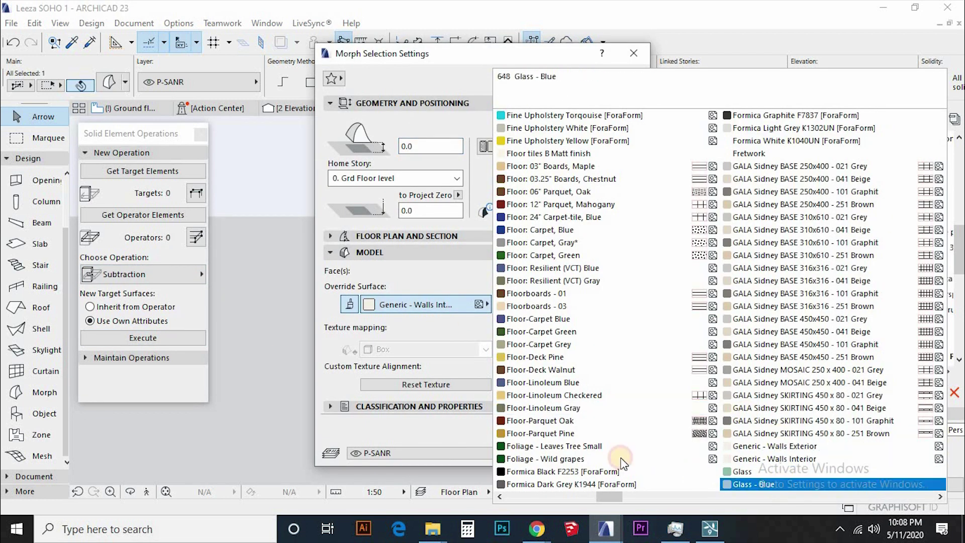
{"action": "left_click", "coordinate": [614, 451]}
{"action": "left_click", "coordinate": [602, 419]}
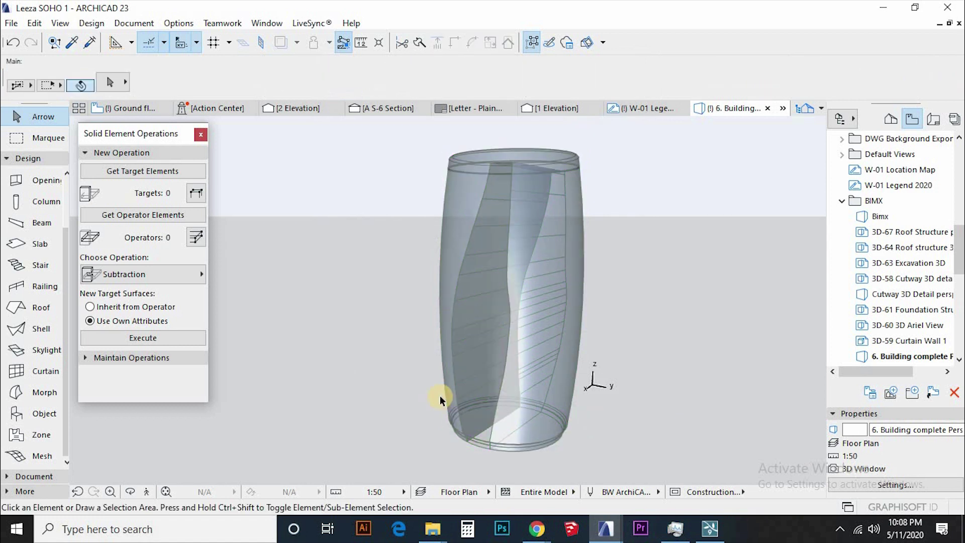
{"action": "middle_click_drag", "start_coordinate": [417, 365], "coordinate": [618, 387], "text": "shift"}
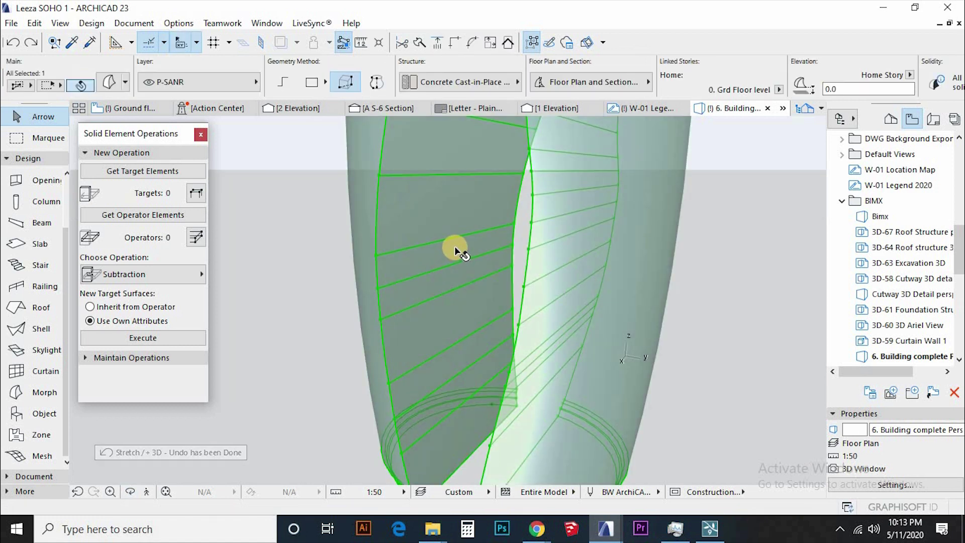
Bulge the inner face of one tower half with a radius of about 45 and a distance of 20
{"action": "left_click", "coordinate": [456, 249]}
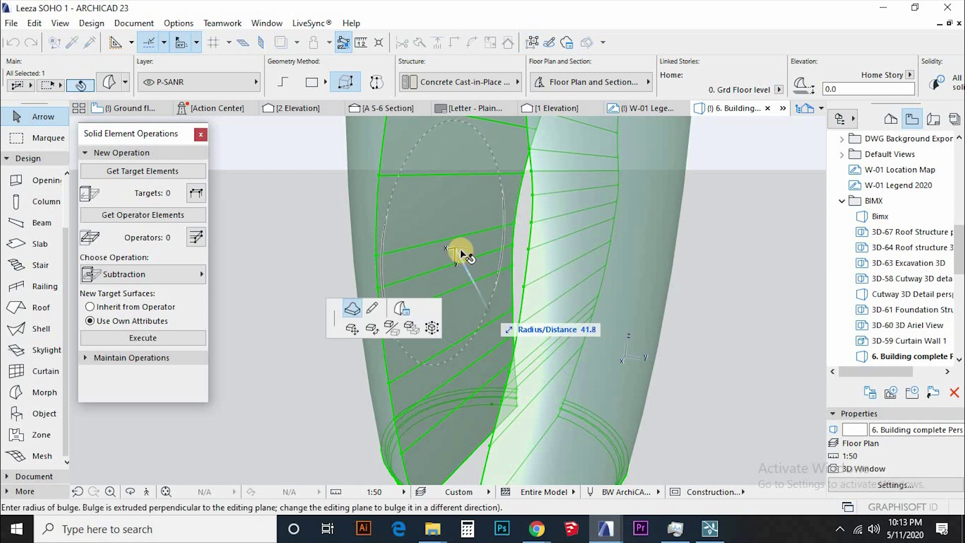
{"action": "key", "text": "Escape"}
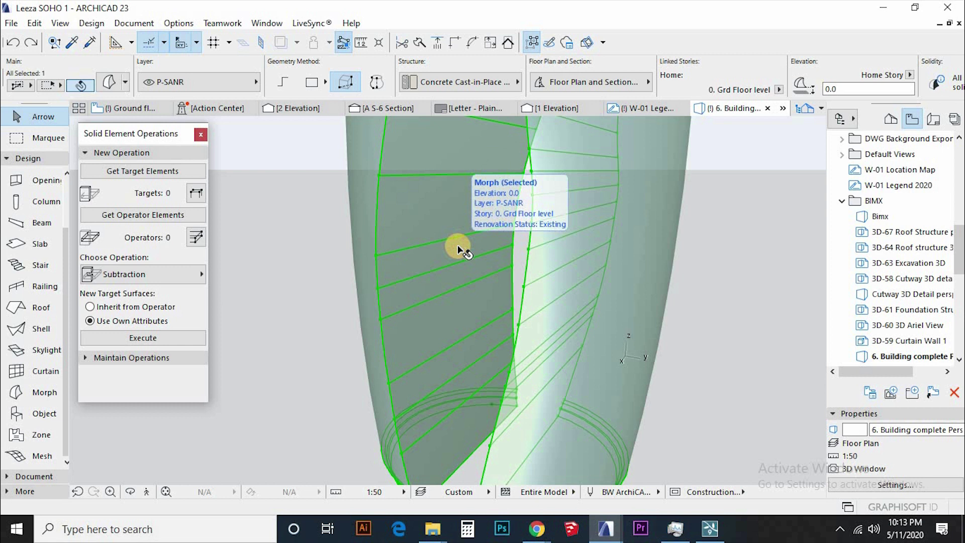
{"action": "left_click", "coordinate": [458, 250]}
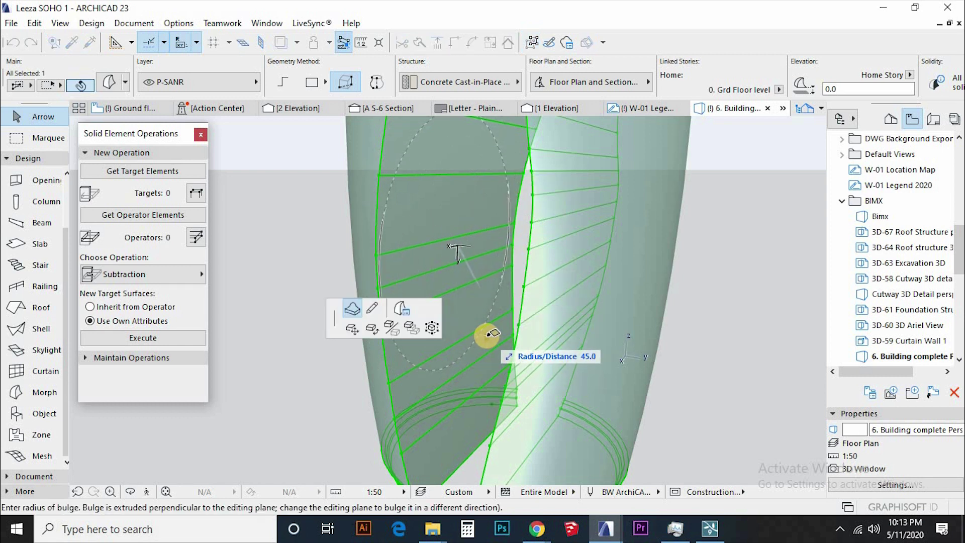
{"action": "left_click", "coordinate": [487, 333]}
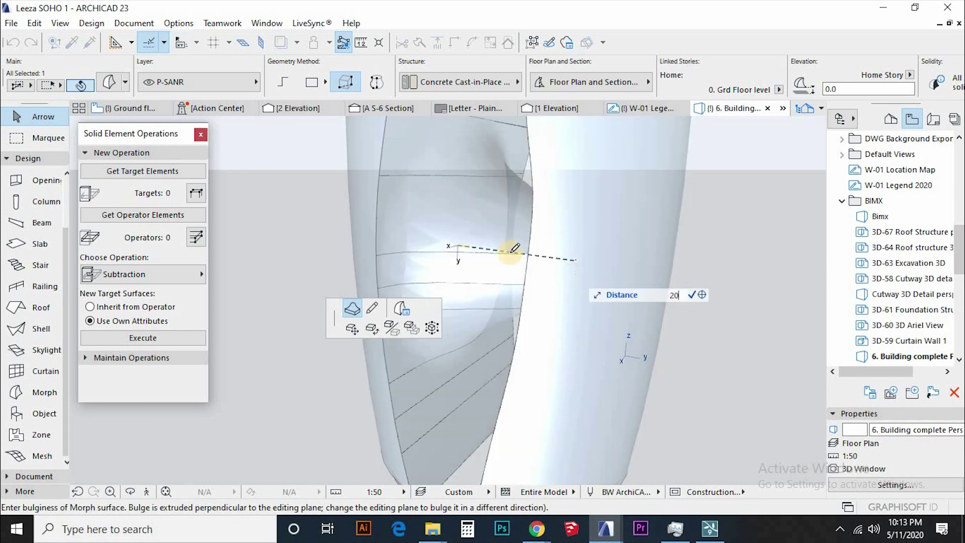
{"action": "key", "text": "Return"}
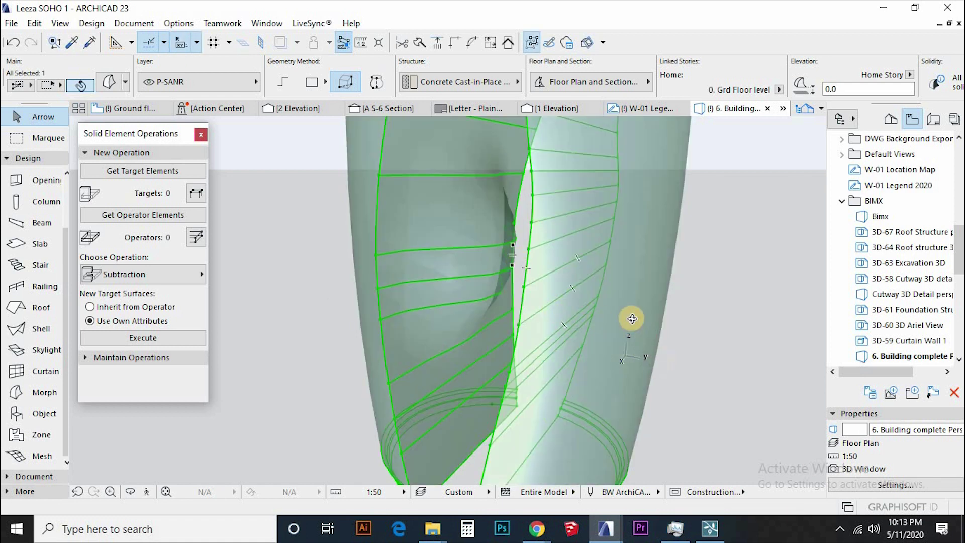
Bulge the opposite tower half's inner face with a radius of about 34 and a distance of 20
{"action": "left_click_drag", "start_coordinate": [546, 366], "coordinate": [576, 376]}
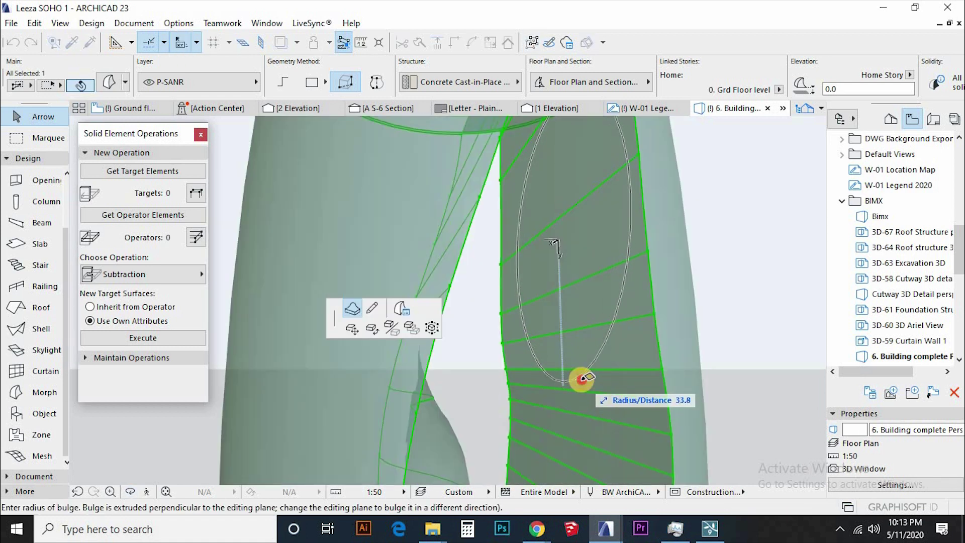
{"action": "left_click", "coordinate": [581, 379]}
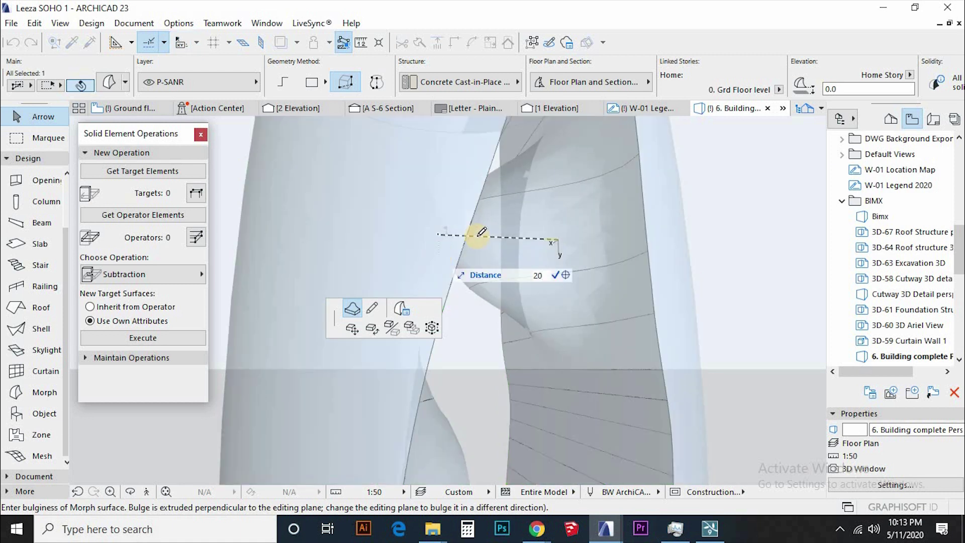
{"action": "key", "text": "Return"}
Subtract the bulged tower body from the curved slab morph, using the slab as target and the tower as operator
{"action": "scroll", "coordinate": [400, 282], "scroll_direction": "down", "scroll_amount": 4}
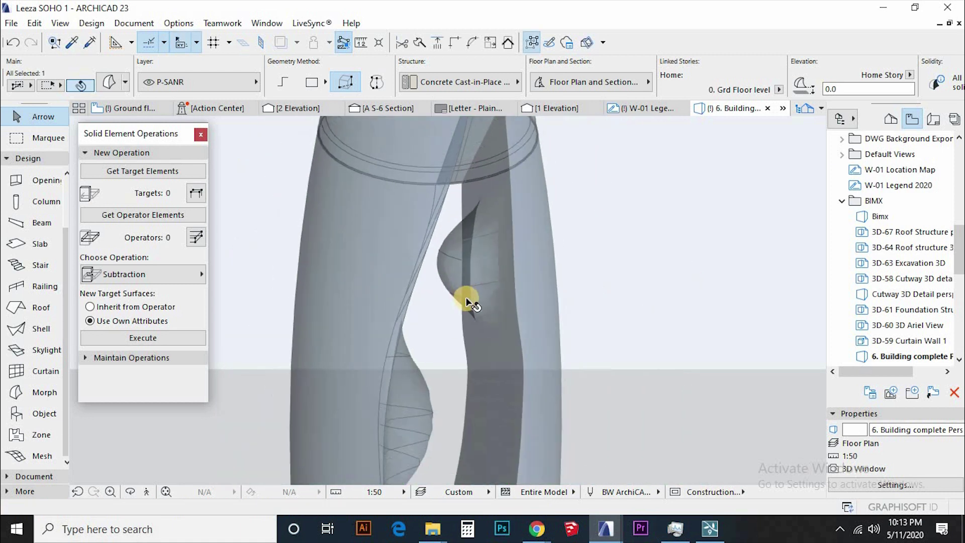
{"action": "scroll", "coordinate": [466, 302], "scroll_direction": "down", "scroll_amount": 3}
{"action": "left_click_drag", "start_coordinate": [436, 363], "coordinate": [418, 390]}
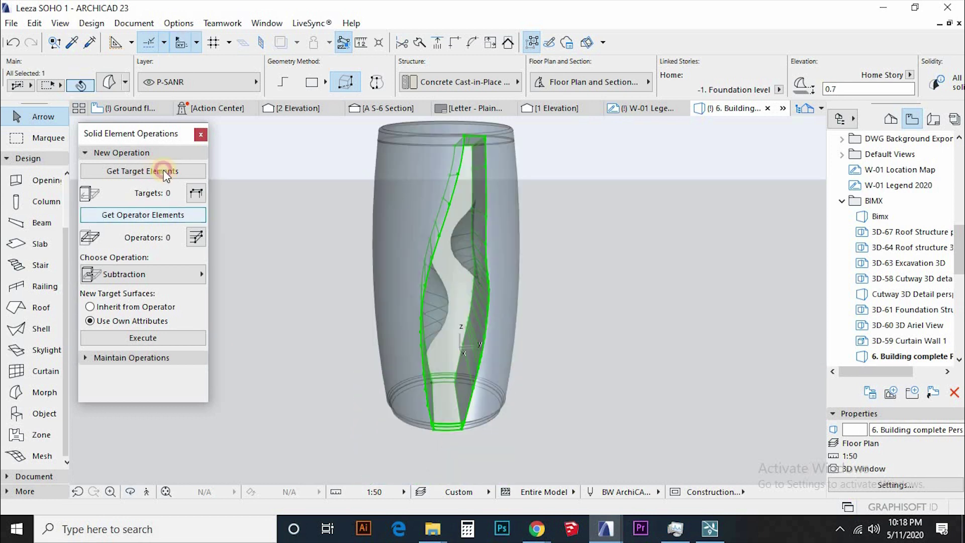
{"action": "left_click", "coordinate": [166, 171]}
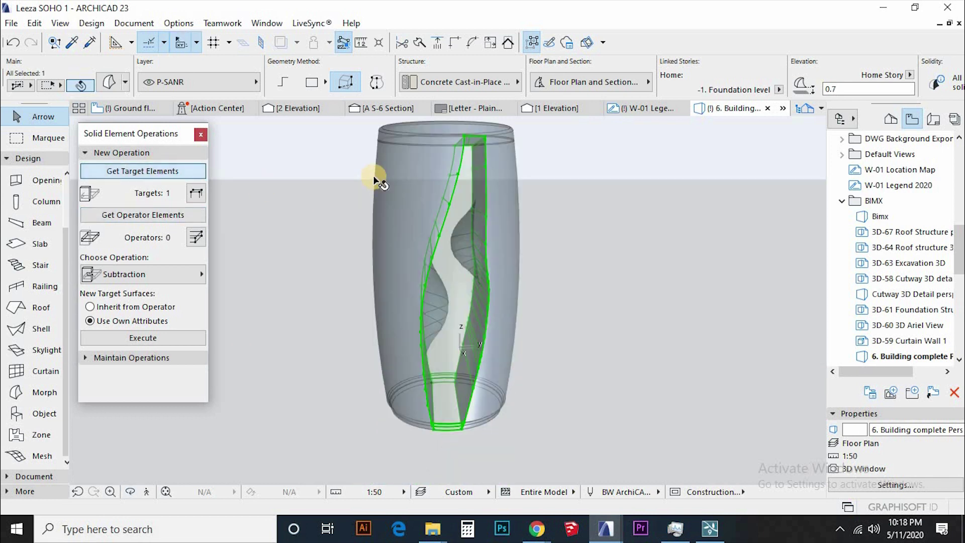
{"action": "left_click", "coordinate": [402, 166]}
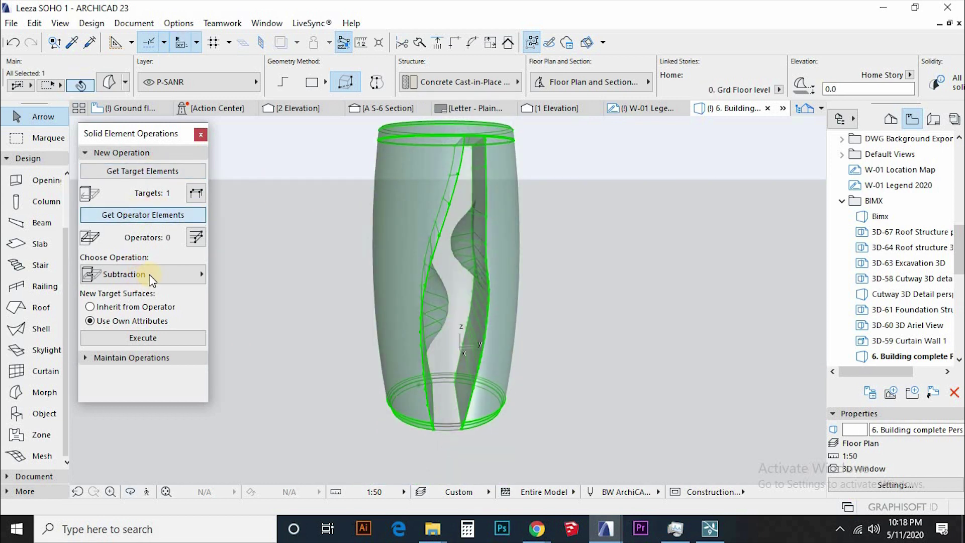
{"action": "left_click", "coordinate": [133, 336]}
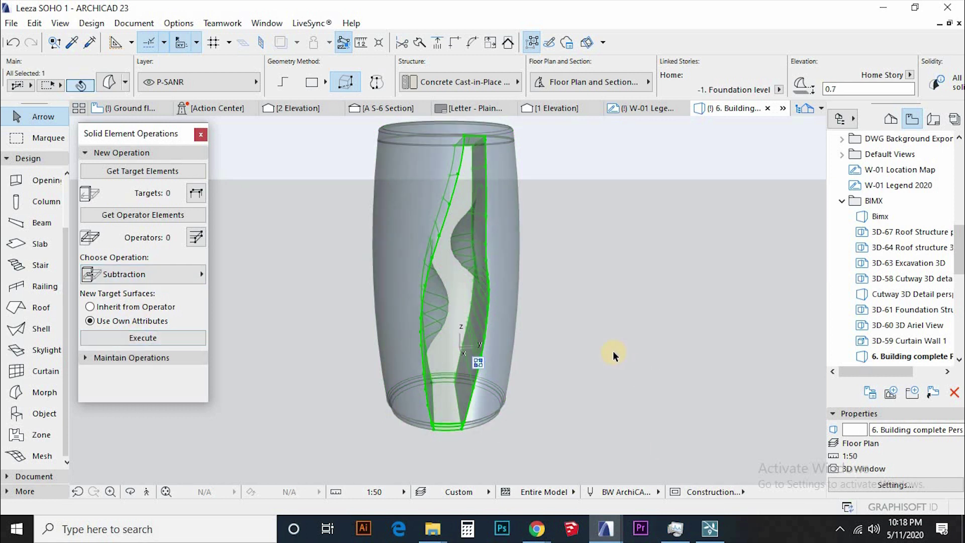
Isolate the curved slab morph in the 3D view and convert it to a new morph
{"action": "key", "text": "F5"}
{"action": "right_click", "coordinate": [532, 367]}
{"action": "left_click", "coordinate": [614, 295]}
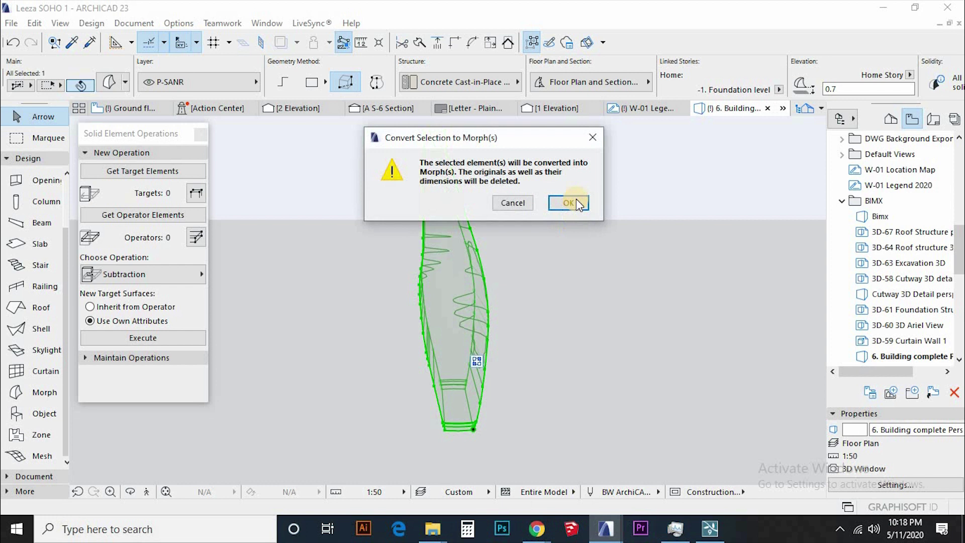
{"action": "left_click", "coordinate": [575, 199]}
{"action": "left_click", "coordinate": [491, 207]}
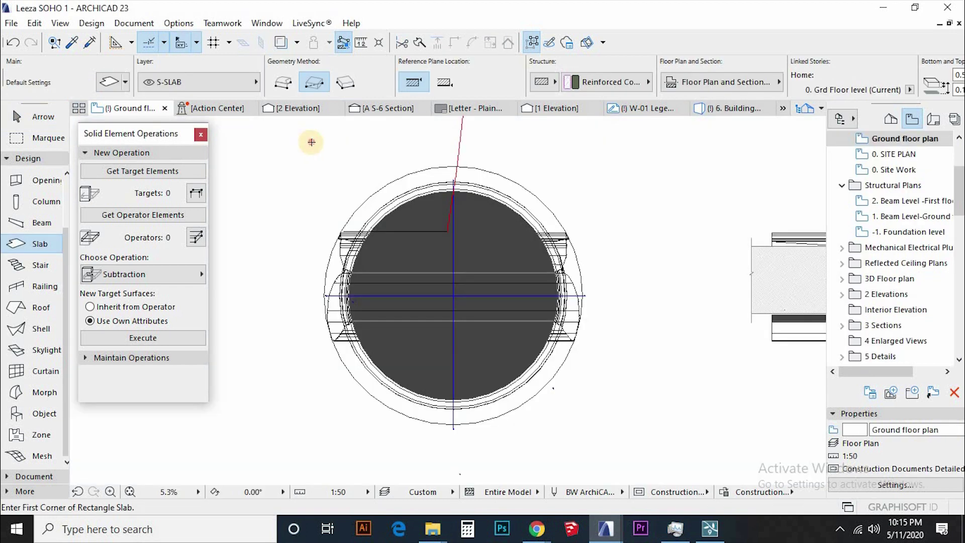
Multiply the rectangular base slab upward along the tower at an elevation spacing of 5
{"action": "left_click", "coordinate": [289, 85]}
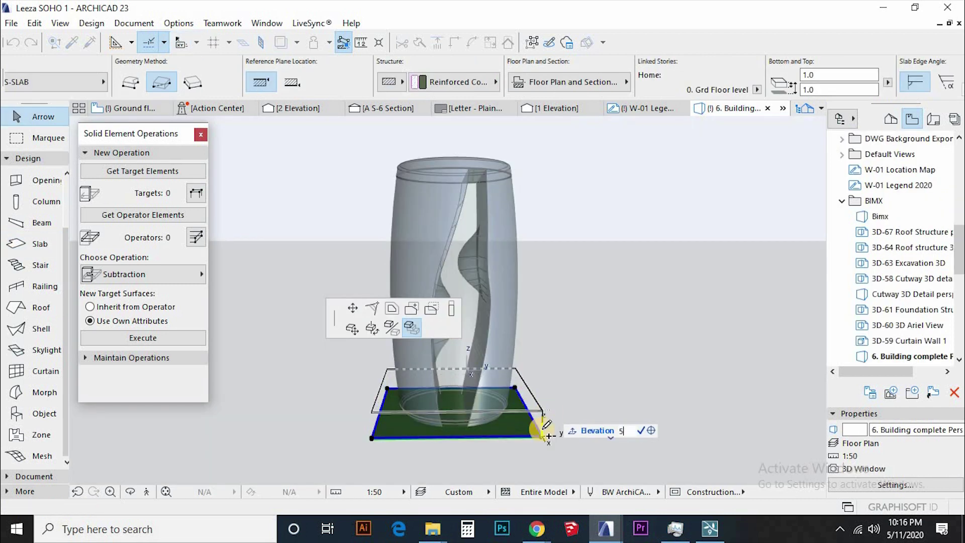
{"action": "key", "text": "Return"}
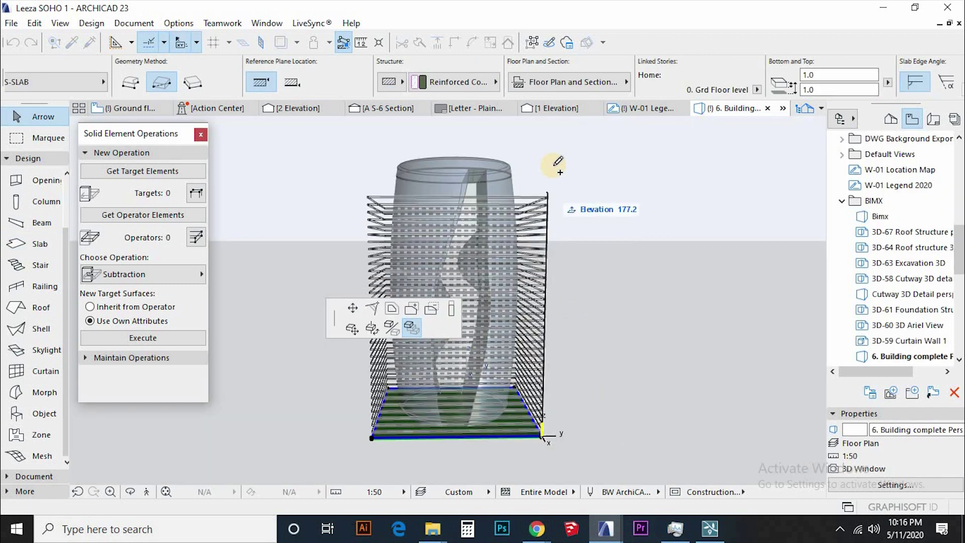
{"action": "left_click", "coordinate": [553, 213]}
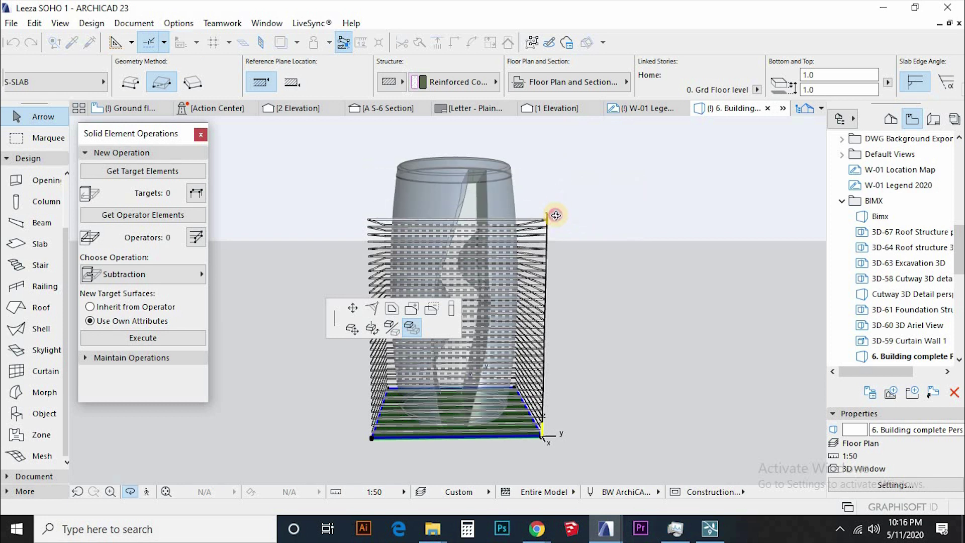
Intersect the stacked floor slabs with the glass tower morph so they follow its outline
{"action": "key", "text": "o"}
{"action": "middle_click_drag", "start_coordinate": [538, 190], "coordinate": [537, 185], "text": "shift"}
{"action": "scroll", "coordinate": [530, 184], "scroll_direction": "up", "scroll_amount": 2}
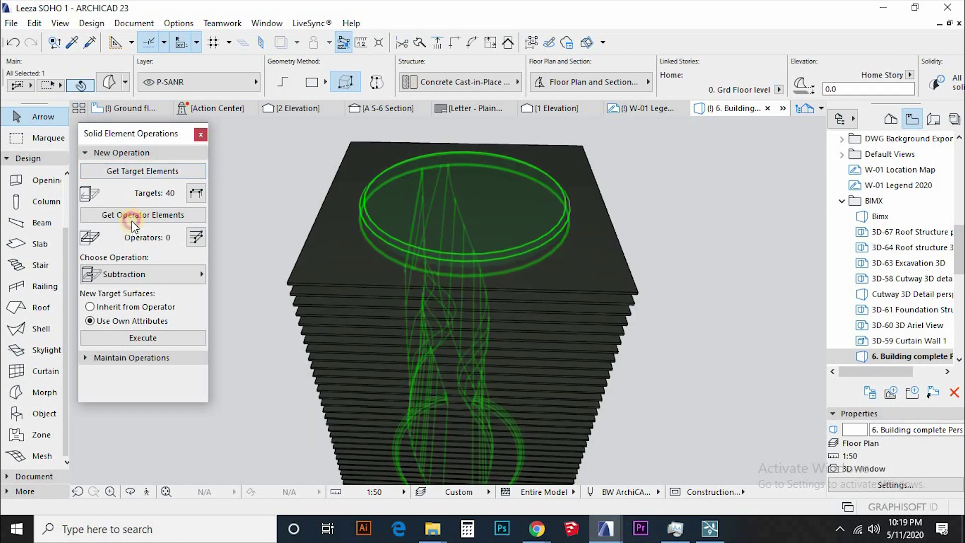
{"action": "left_click", "coordinate": [150, 276]}
{"action": "left_click", "coordinate": [266, 329]}
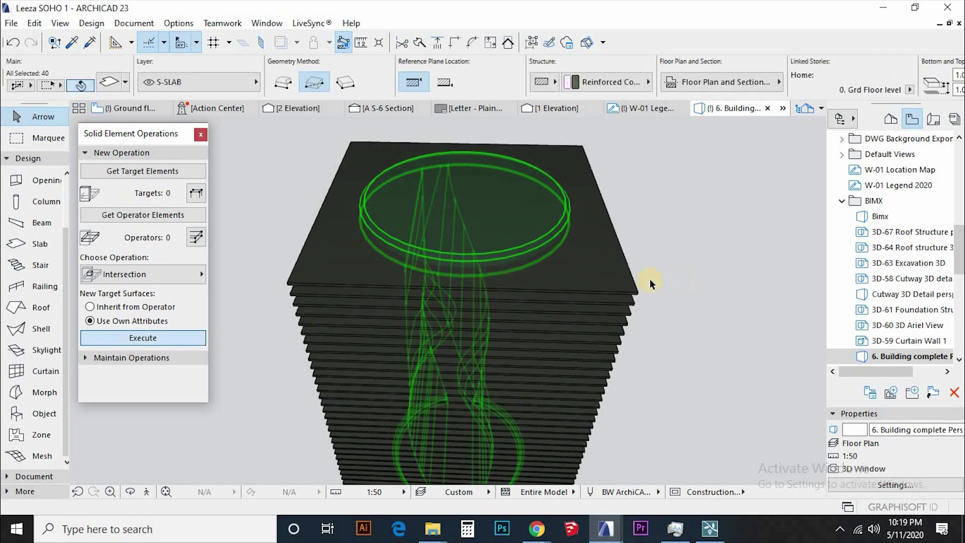
{"action": "mouse_move", "coordinate": [461, 240]}
{"action": "middle_mouse_down", "text": "shift"}
{"action": "mouse_move", "coordinate": [611, 316]}
{"action": "mouse_move", "coordinate": [638, 316]}
{"action": "middle_mouse_up", "text": "shift"}
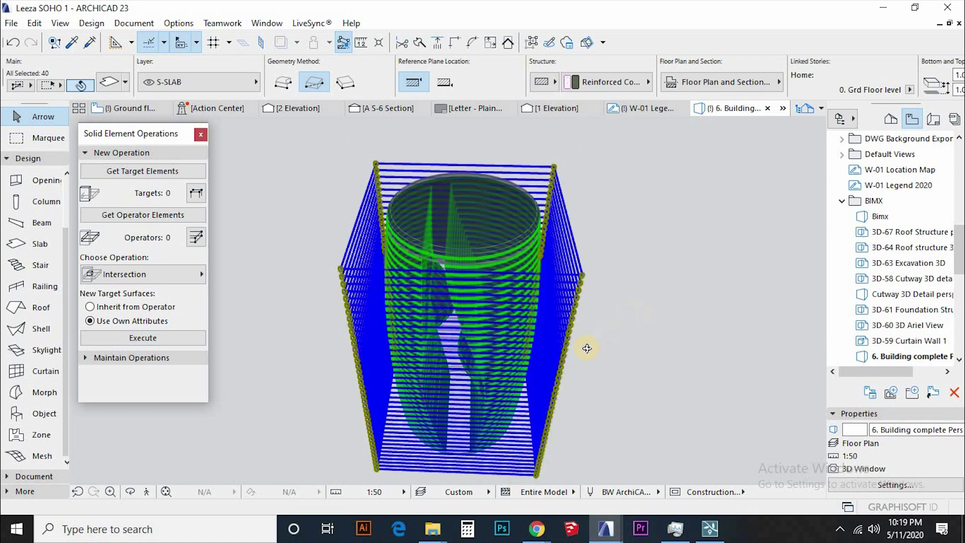
Set the thickness of the selected mid-height floor slab to 4.0
{"action": "middle_click_drag", "start_coordinate": [583, 348], "coordinate": [437, 255], "text": "shift"}
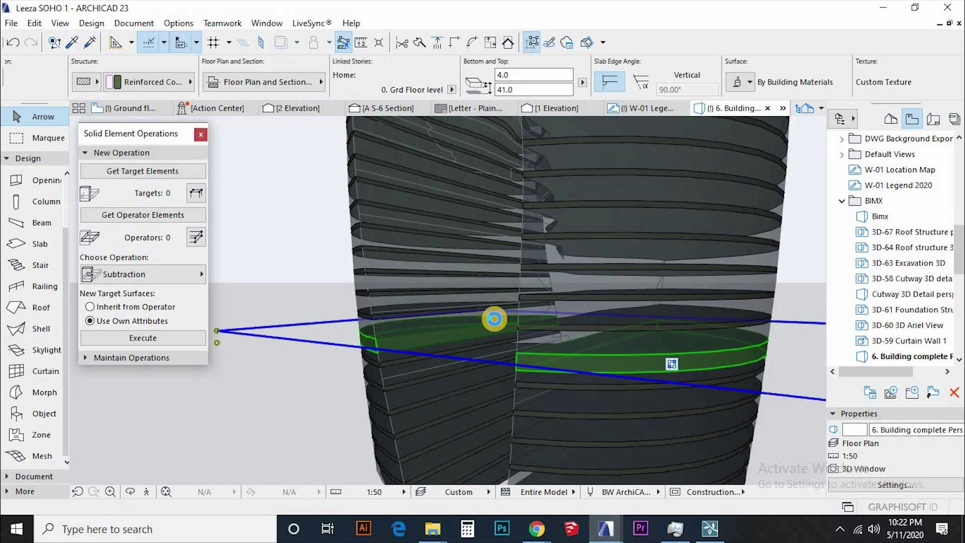
{"action": "key", "text": "Return"}
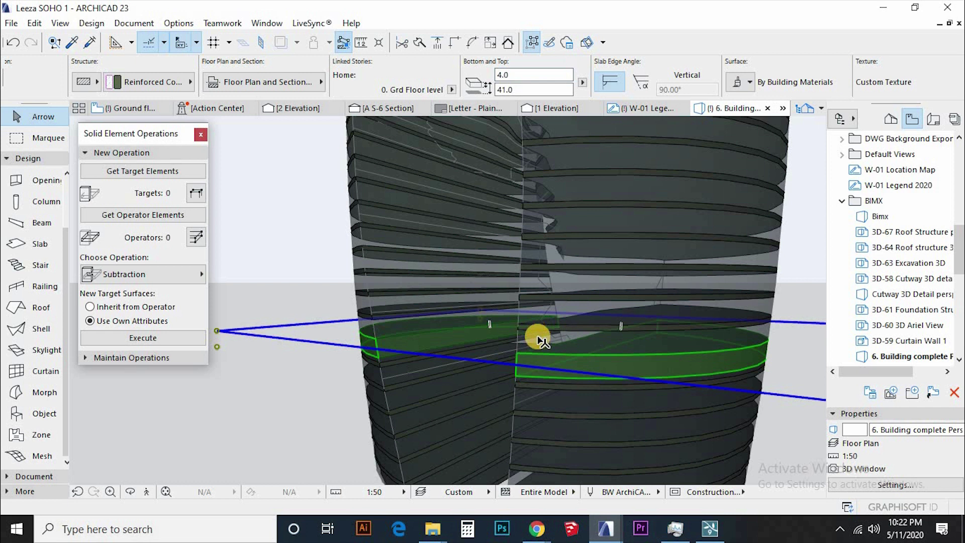
{"action": "scroll", "coordinate": [550, 399], "scroll_direction": "up", "scroll_amount": 5}
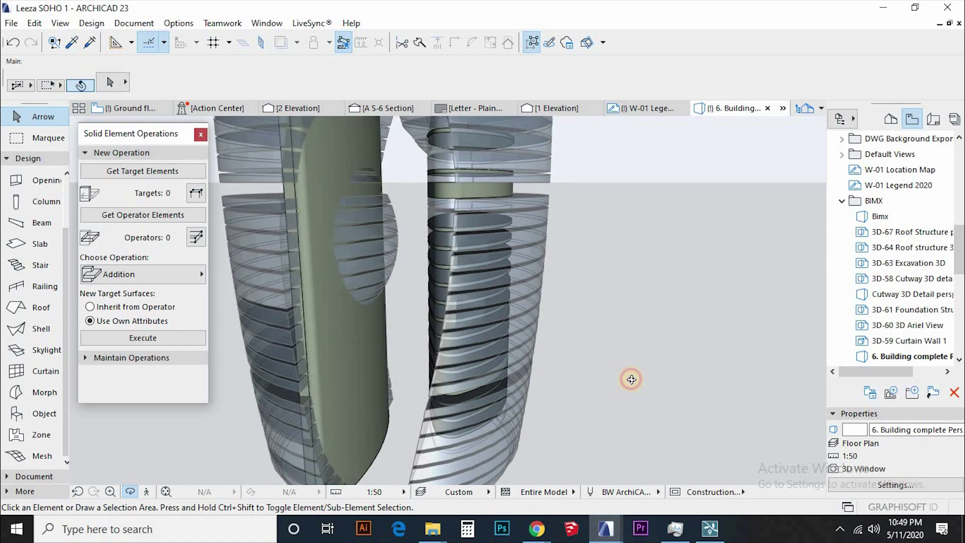
Convert the selected slab inside the tower's split half to a morph
{"action": "left_click_drag", "start_coordinate": [631, 379], "coordinate": [685, 375]}
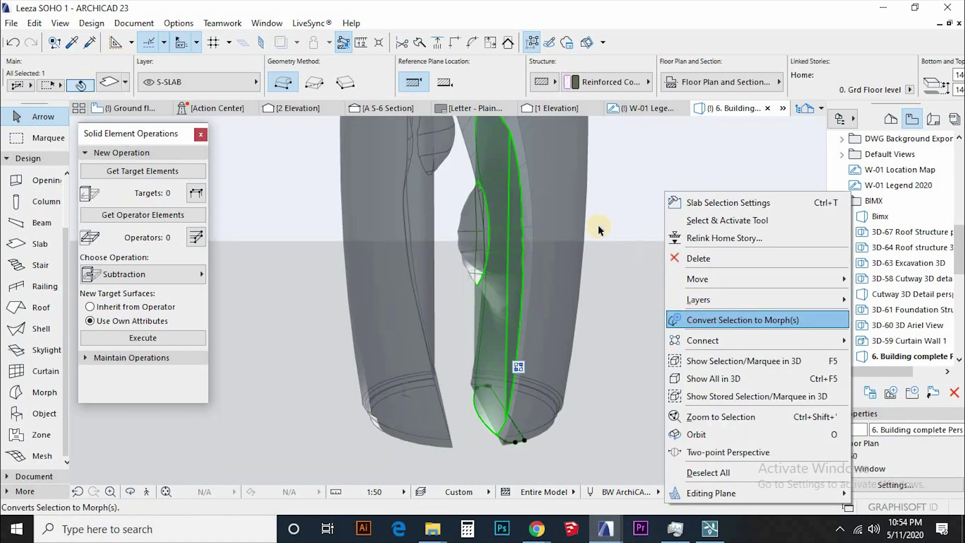
{"action": "key", "text": "Return"}
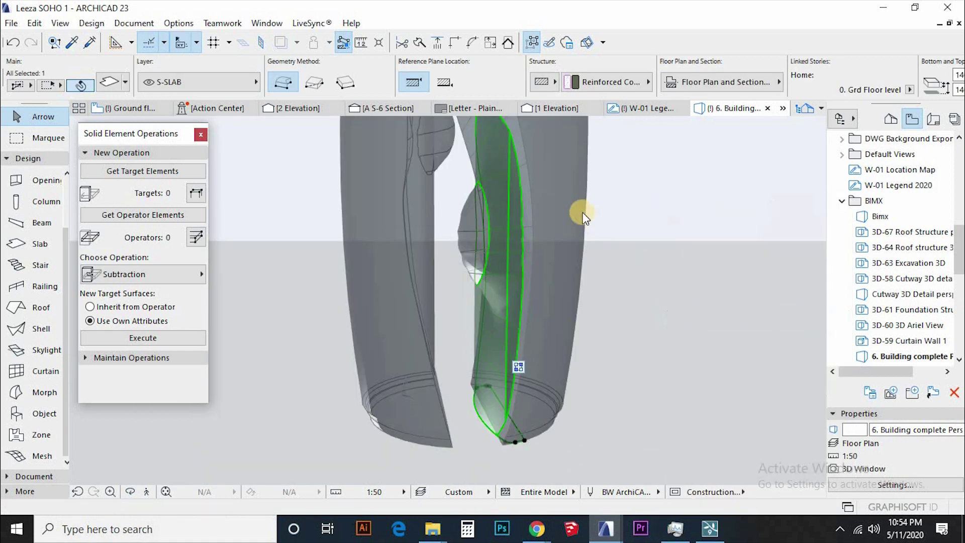
{"action": "left_click", "coordinate": [577, 205]}
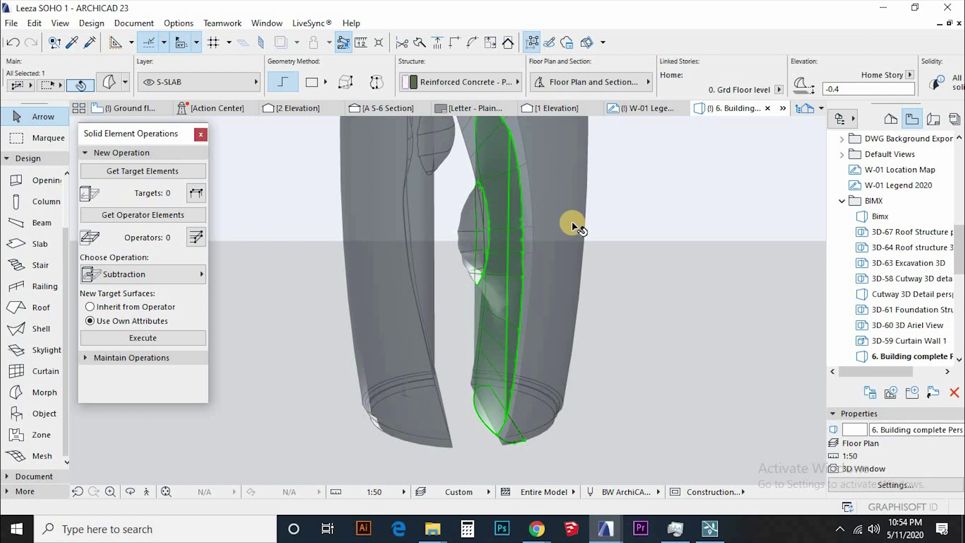
Merge all the tower morphs, including the converted slab, into one solid with a Boolean operation
{"action": "key", "text": "ctrl+a"}
{"action": "right_click", "coordinate": [672, 160]}
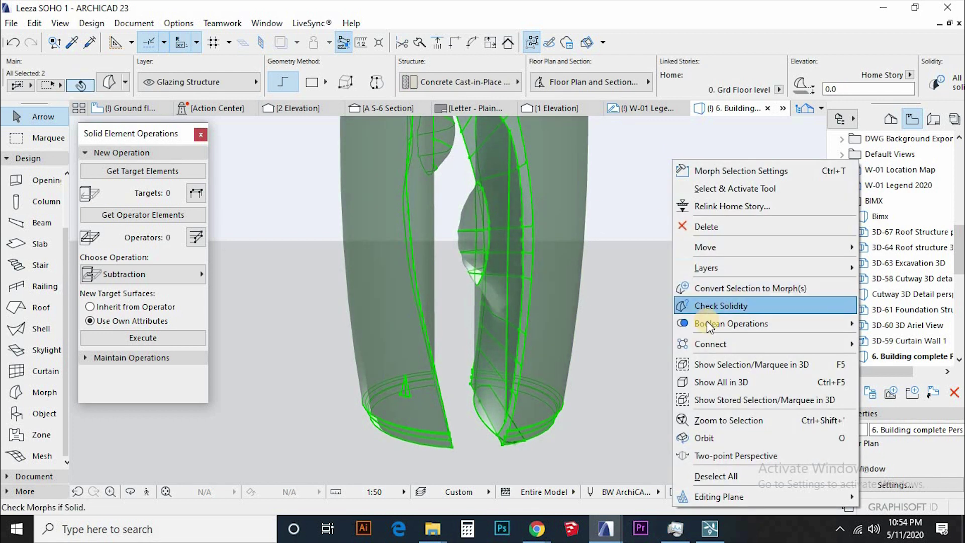
{"action": "mouse_move", "coordinate": [709, 323]}
{"action": "left_click", "coordinate": [876, 324]}
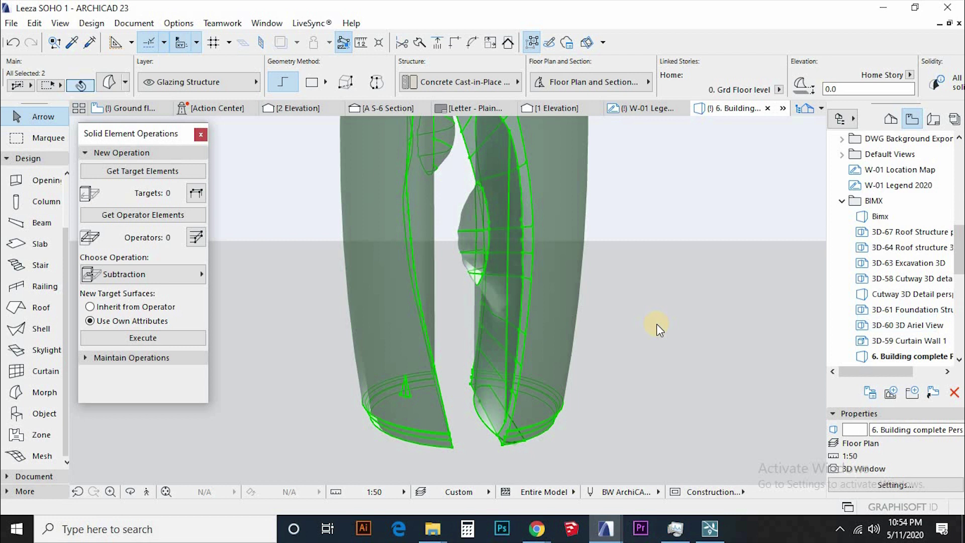
{"action": "left_click", "coordinate": [655, 323]}
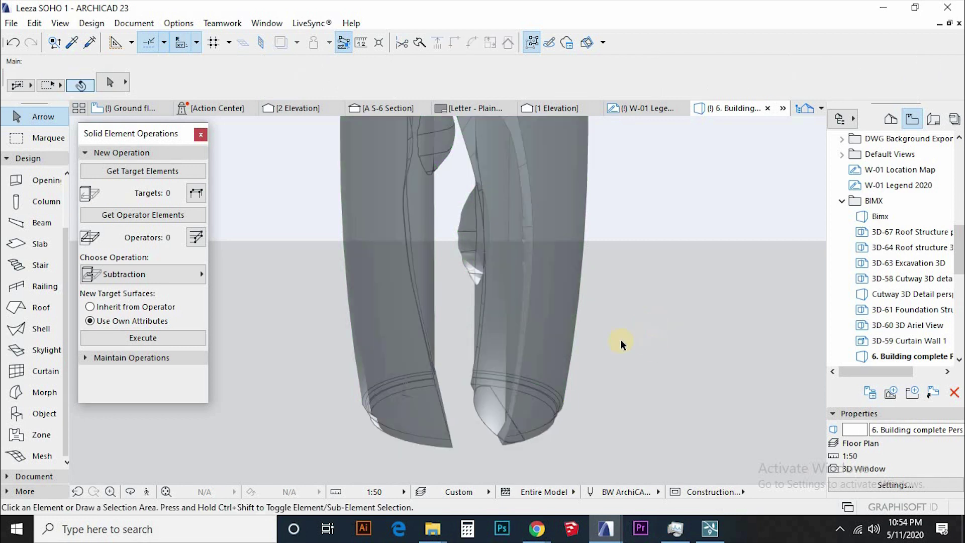
Trim the 39 stacked floor slabs to the merged glass tower morph with an Intersection solid operation
{"action": "scroll", "coordinate": [518, 370], "scroll_direction": "down", "scroll_amount": 4}
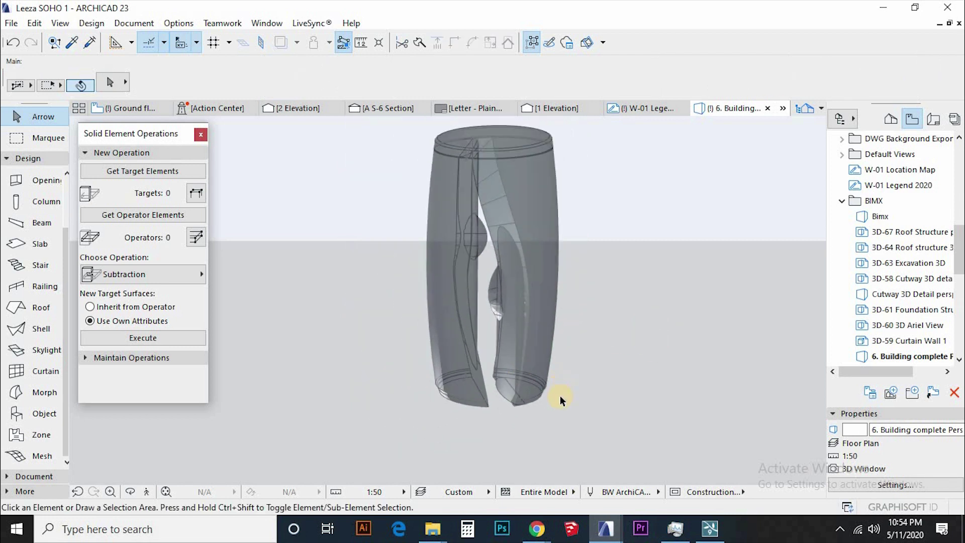
{"action": "middle_click_drag", "start_coordinate": [541, 365], "coordinate": [599, 383], "text": "shift"}
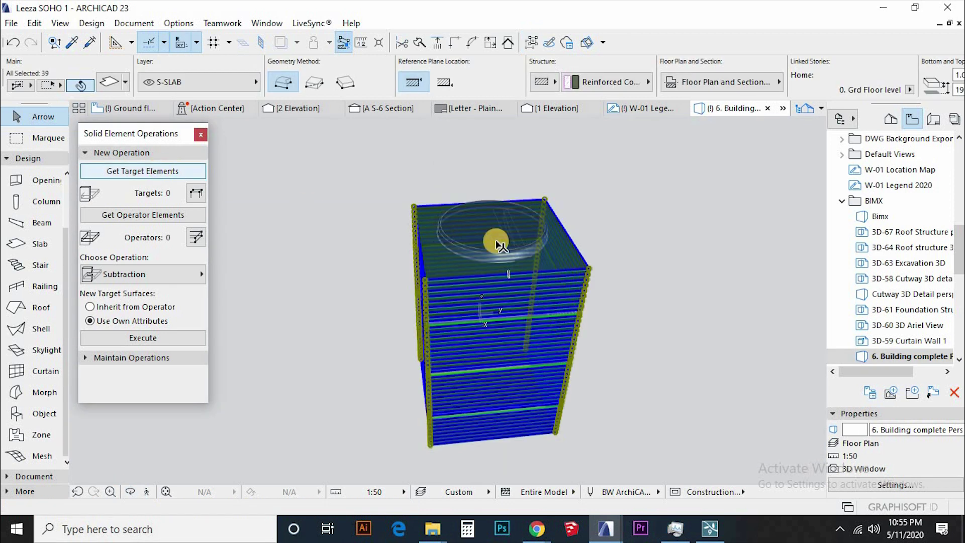
{"action": "left_click", "coordinate": [545, 110]}
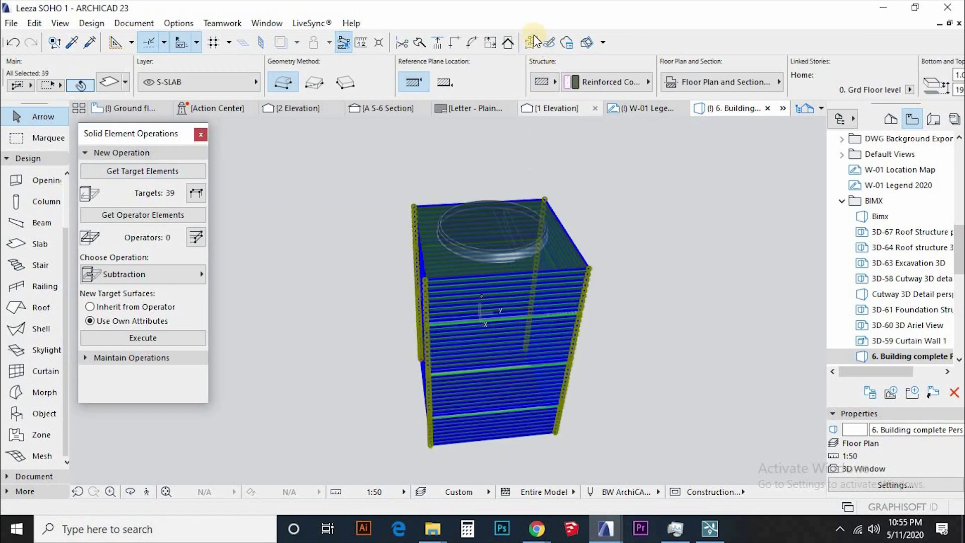
{"action": "left_click", "coordinate": [510, 216]}
{"action": "left_click", "coordinate": [485, 224]}
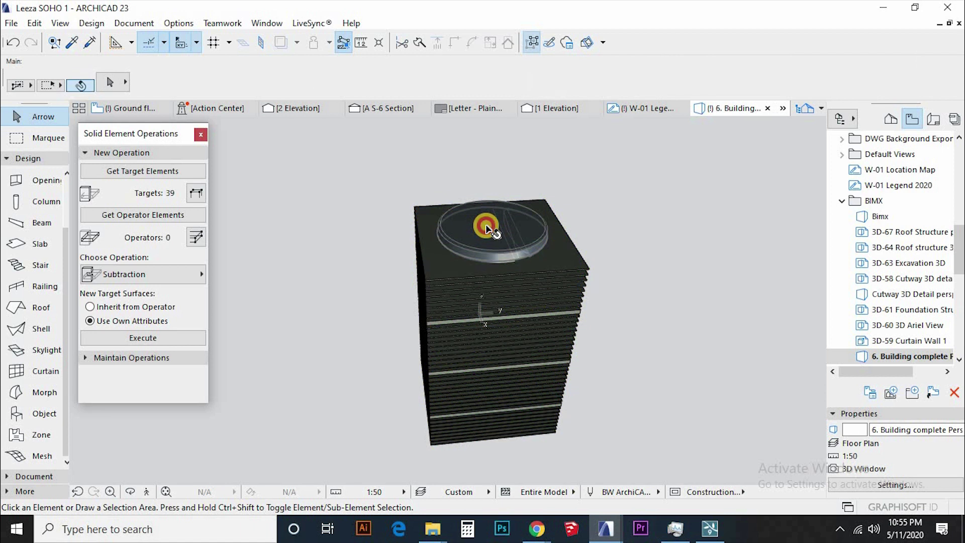
{"action": "left_click", "coordinate": [122, 217]}
{"action": "left_click", "coordinate": [140, 273]}
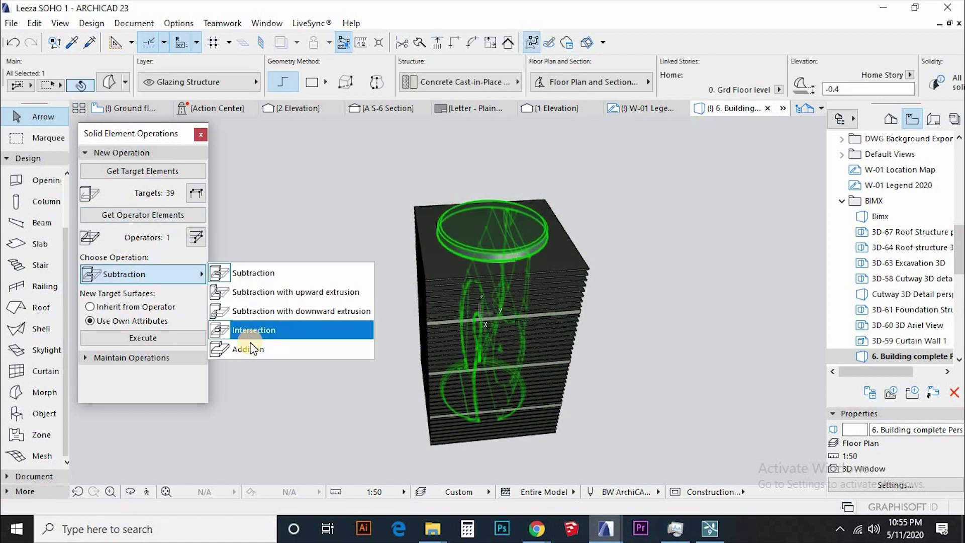
{"action": "left_click", "coordinate": [251, 330]}
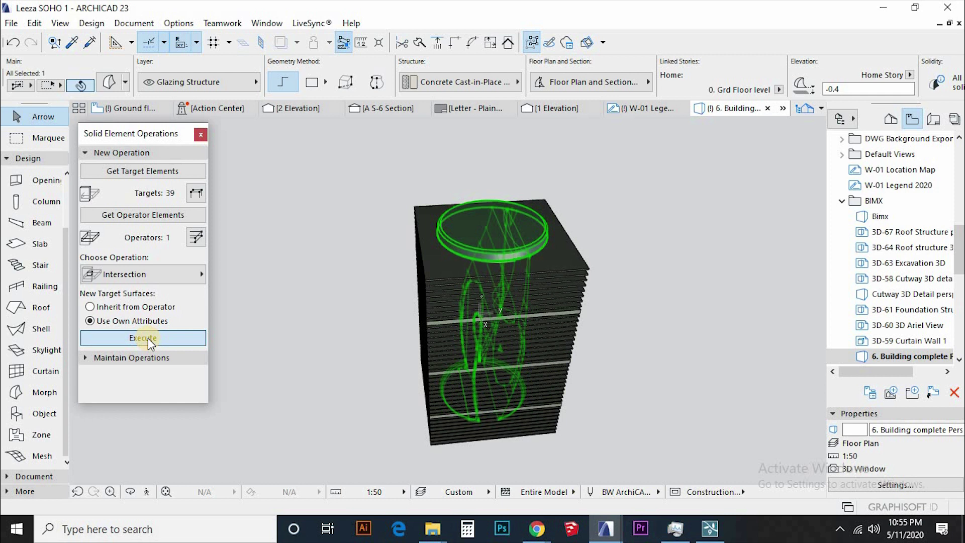
{"action": "left_click", "coordinate": [148, 338]}
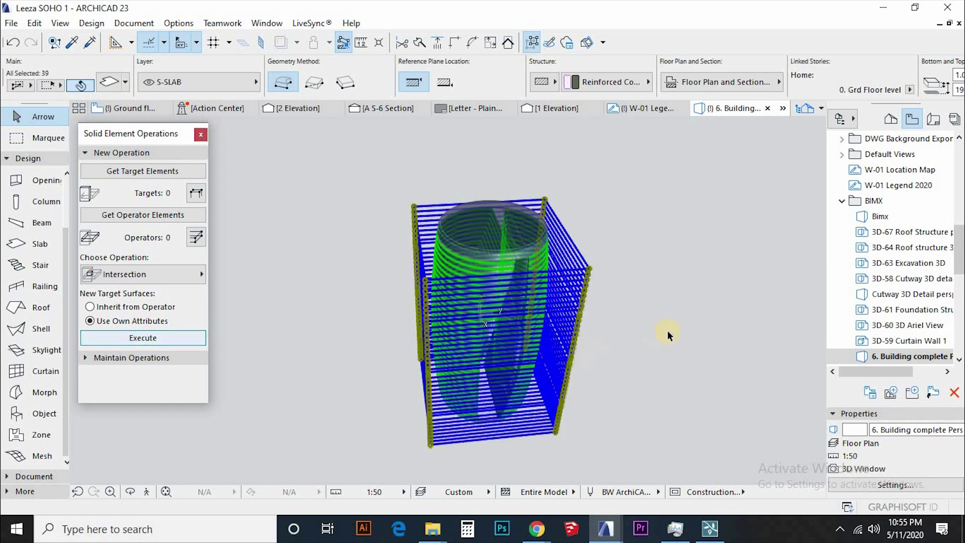
{"action": "left_click", "coordinate": [680, 343]}
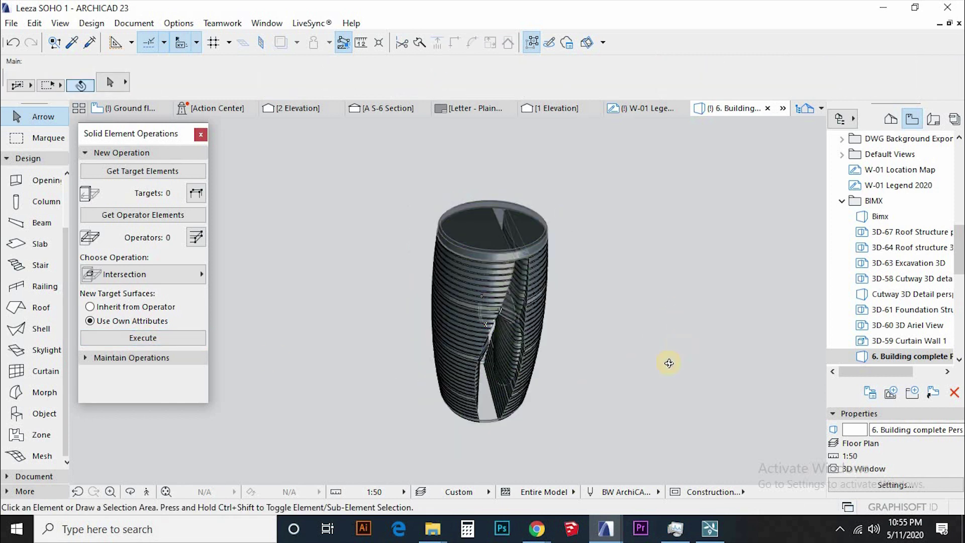
Draw a morph line across the tower's lower gap between the two halves and bulge it outward to an arc radius of about 49.7
{"action": "middle_click_drag", "start_coordinate": [600, 410], "coordinate": [530, 388], "text": "shift"}
{"action": "left_click_drag", "start_coordinate": [531, 388], "coordinate": [486, 247]}
{"action": "scroll", "coordinate": [466, 430], "scroll_direction": "down", "scroll_amount": 2}
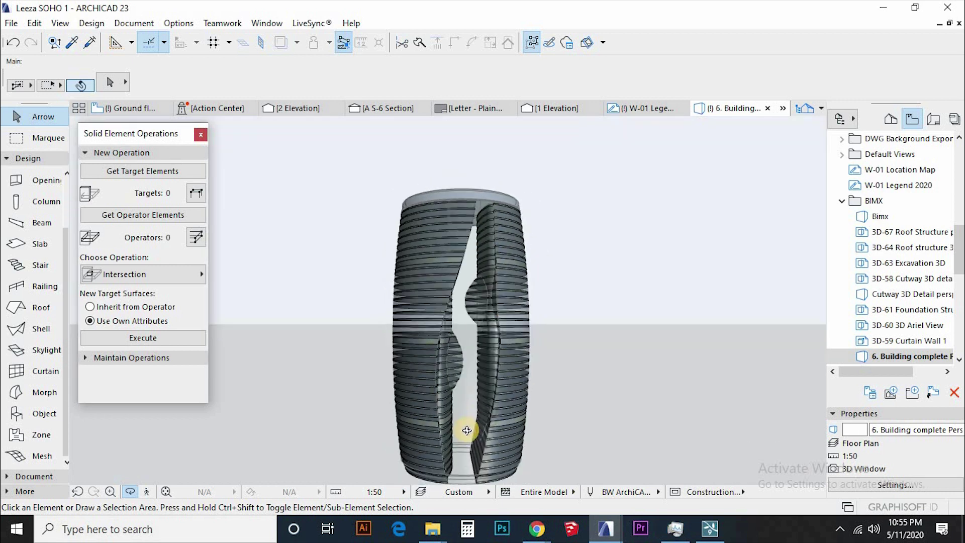
{"action": "scroll", "coordinate": [491, 370], "scroll_direction": "up", "scroll_amount": 5}
{"action": "left_click_drag", "start_coordinate": [520, 392], "coordinate": [595, 393]}
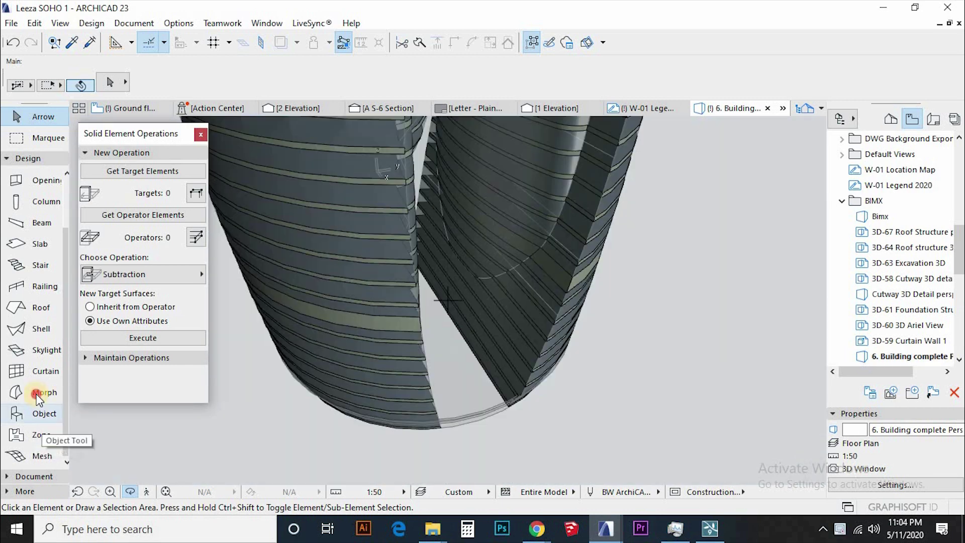
{"action": "left_click", "coordinate": [42, 392]}
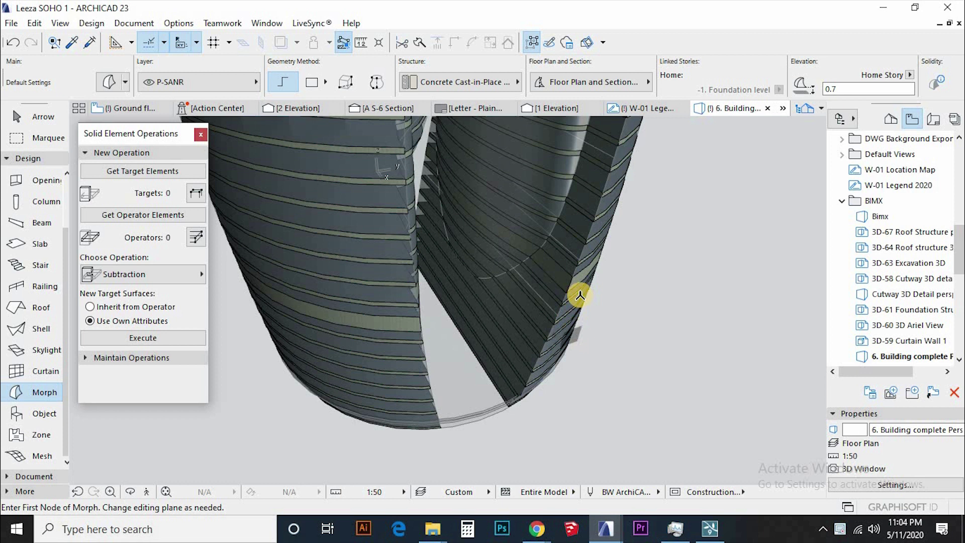
{"action": "middle_click_drag", "start_coordinate": [570, 333], "coordinate": [429, 356], "text": "shift"}
{"action": "scroll", "coordinate": [333, 359], "scroll_direction": "up", "scroll_amount": 5}
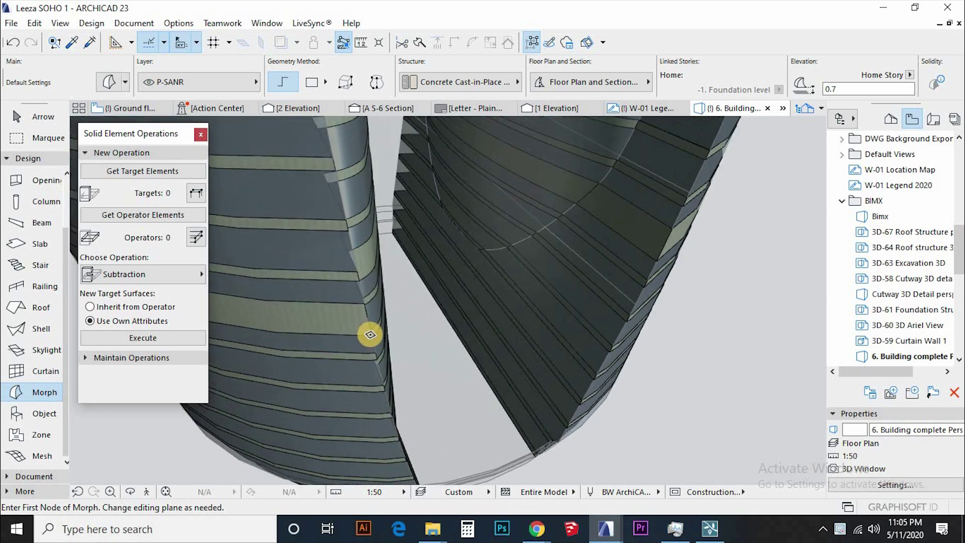
{"action": "left_click", "coordinate": [373, 334]}
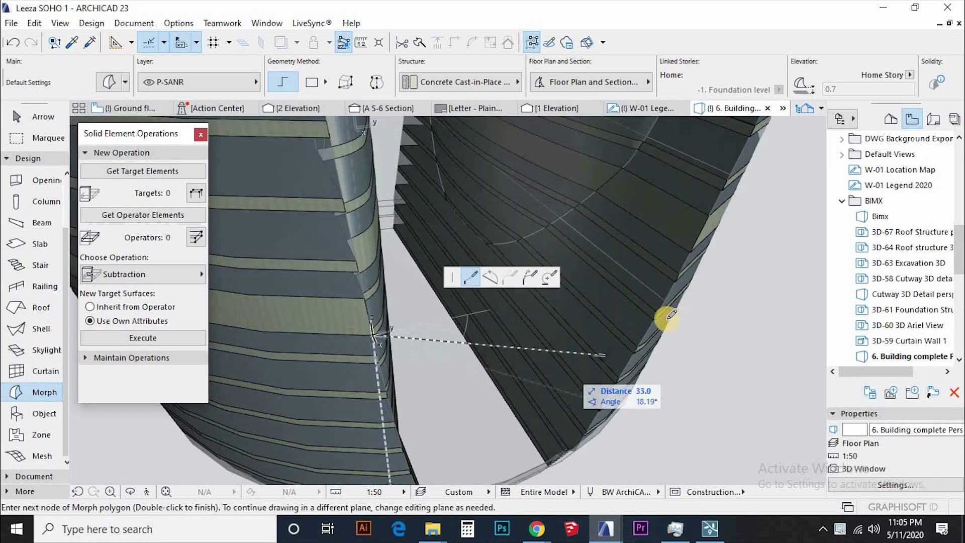
{"action": "left_click", "coordinate": [692, 247]}
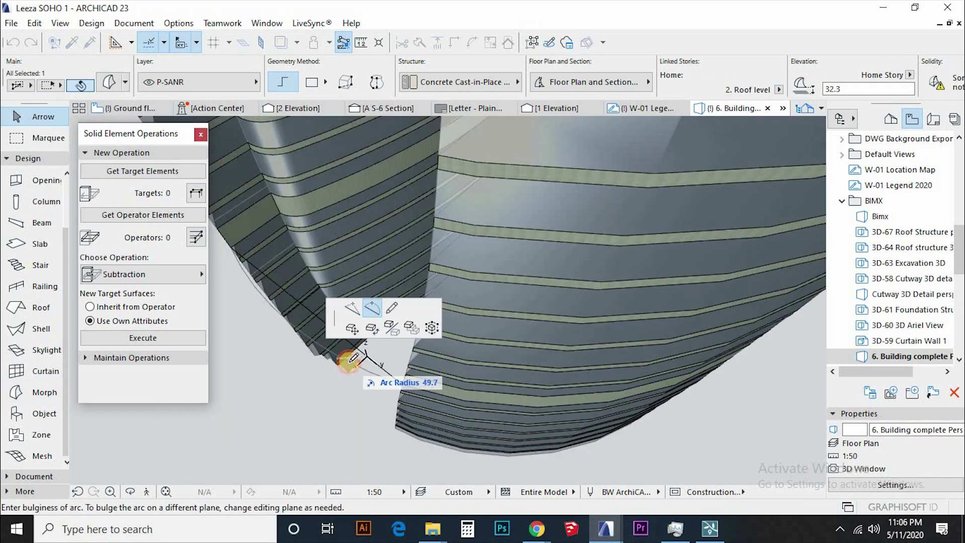
{"action": "left_click", "coordinate": [352, 360]}
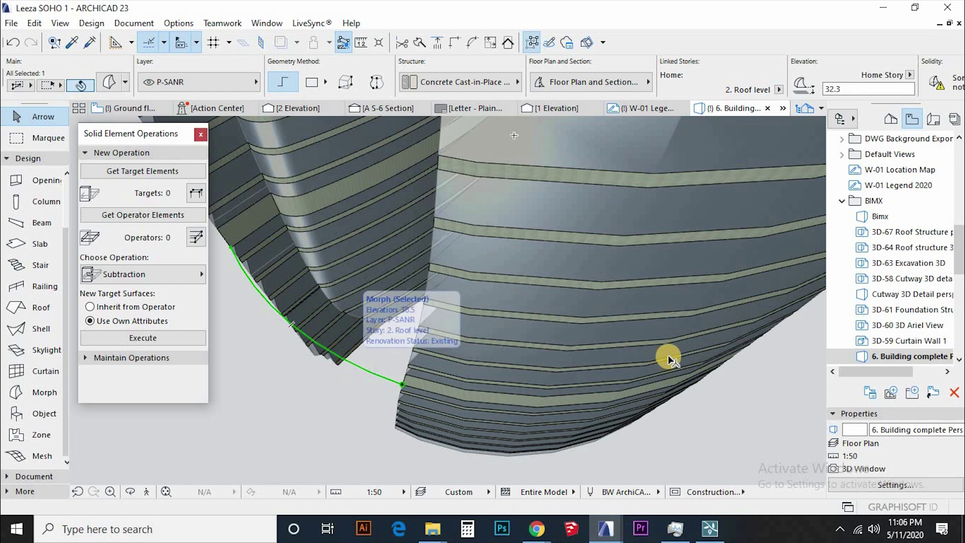
{"action": "middle_click_drag", "start_coordinate": [642, 334], "coordinate": [632, 409], "text": "shift"}
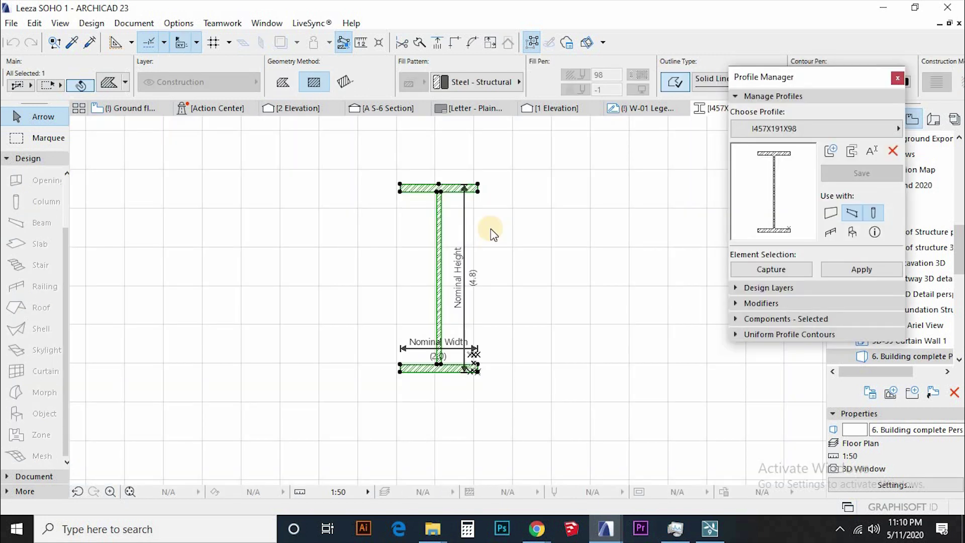
Resize the I457X191X98 beam profile graphically to about a quarter of its size and save the profile
{"action": "key", "text": "ctrl+k"}
{"action": "key", "text": "Return"}
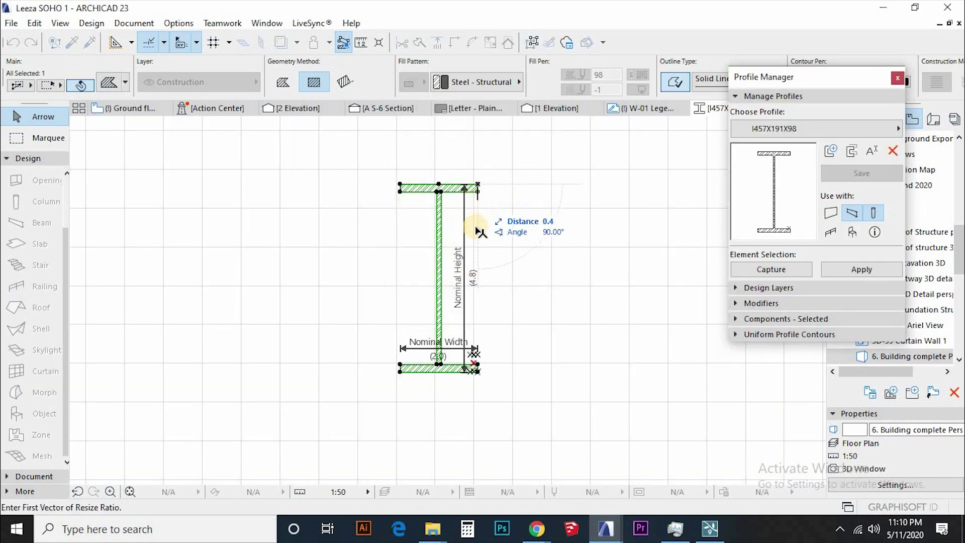
{"action": "left_click", "coordinate": [477, 363]}
{"action": "left_click", "coordinate": [478, 334]}
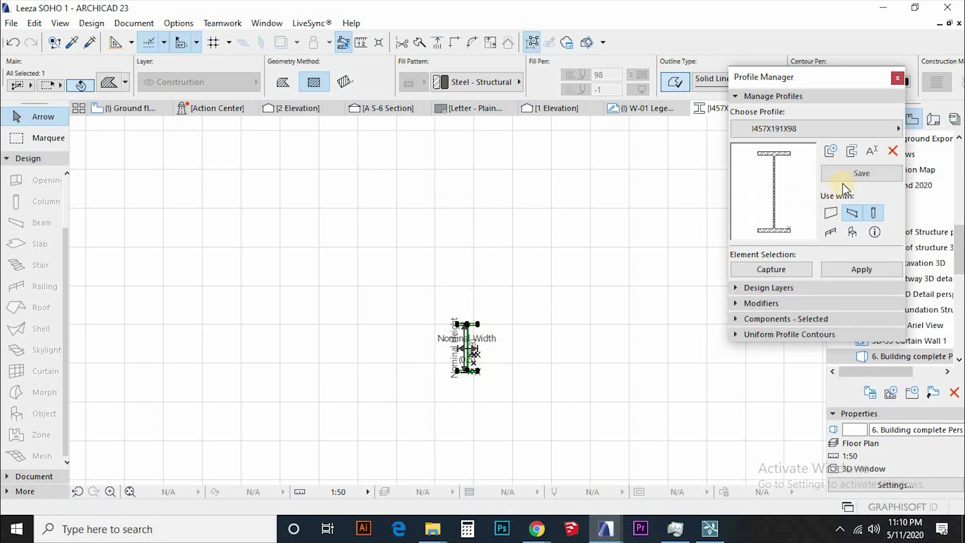
{"action": "left_click", "coordinate": [860, 173]}
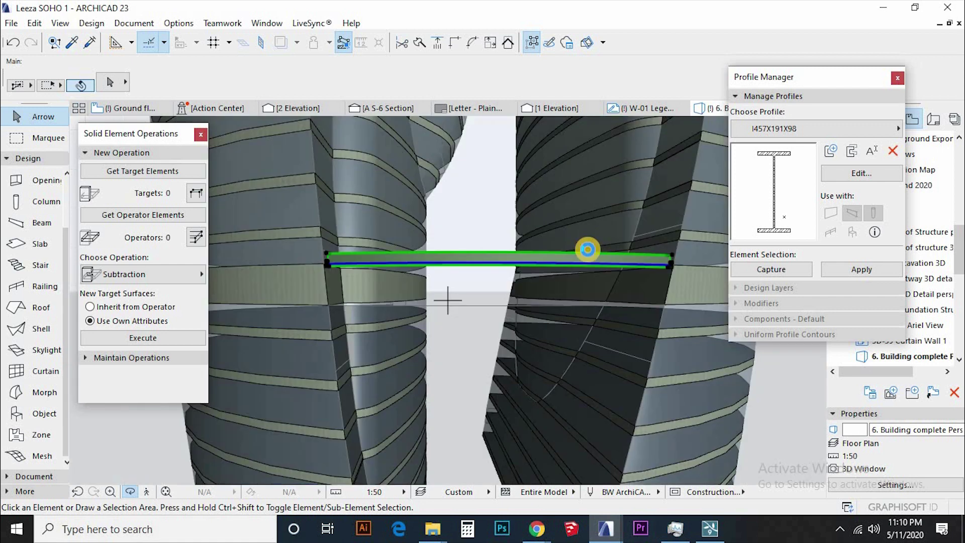
Place a copy of the curved steel beam about 2.7 directly below the original across the gap
{"action": "middle_click_drag", "start_coordinate": [552, 287], "coordinate": [482, 290], "text": "shift"}
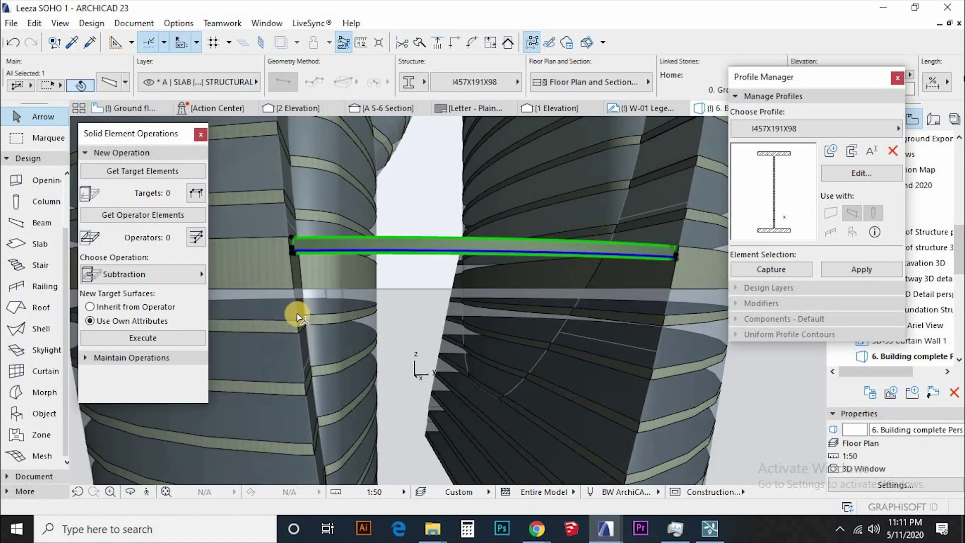
{"action": "key", "text": "ctrl+shift+d"}
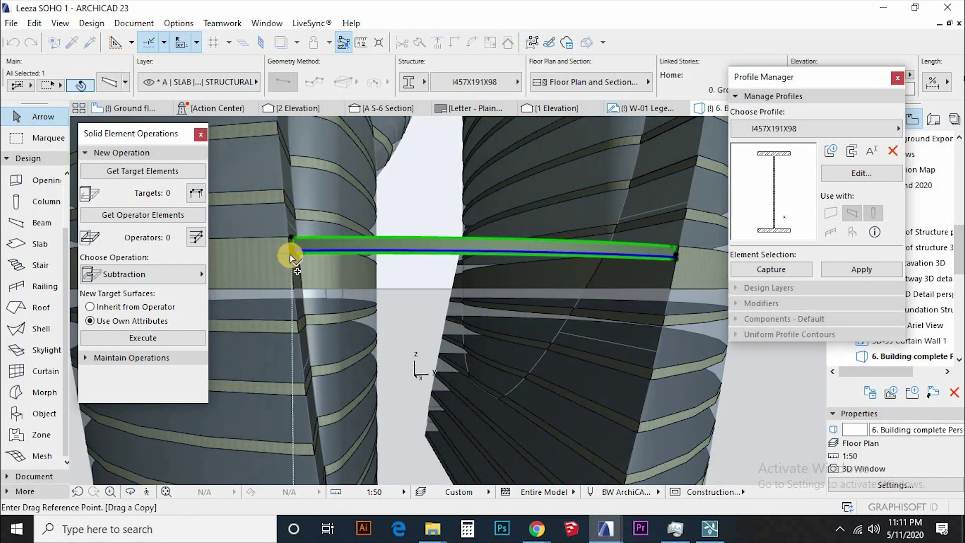
{"action": "left_click", "coordinate": [291, 274]}
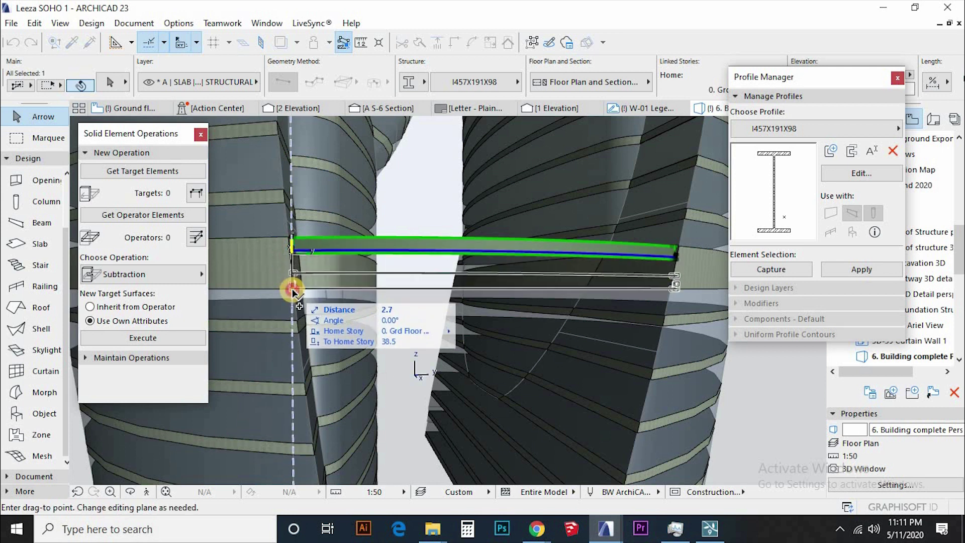
{"action": "left_click", "coordinate": [294, 285]}
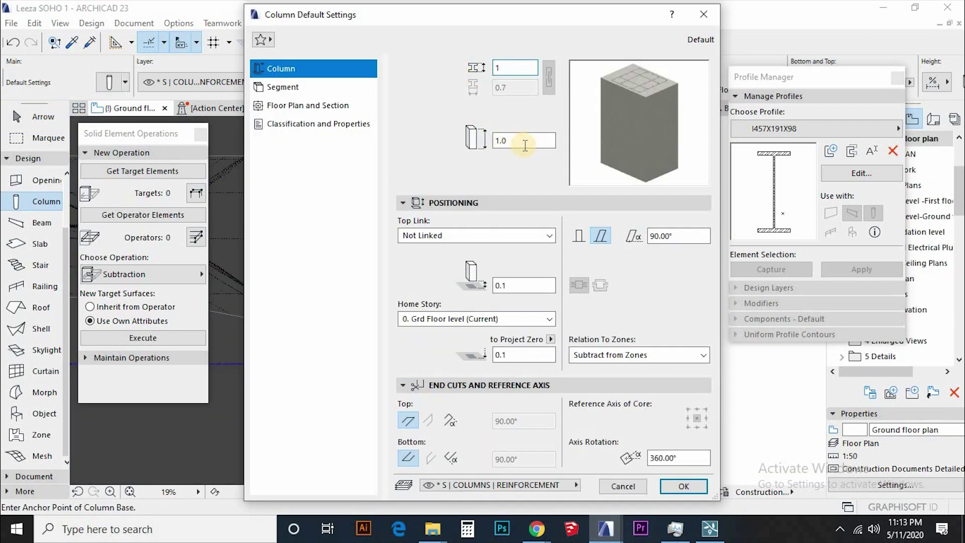
Set up a column as a brace between the two curved beams and slant it to 60°
{"action": "left_click", "coordinate": [527, 140]}
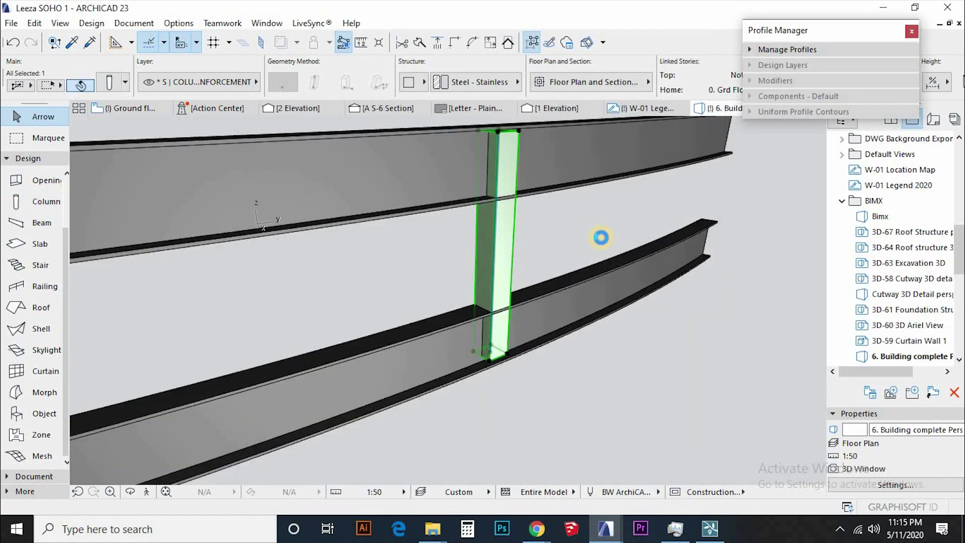
{"action": "left_click", "coordinate": [601, 238]}
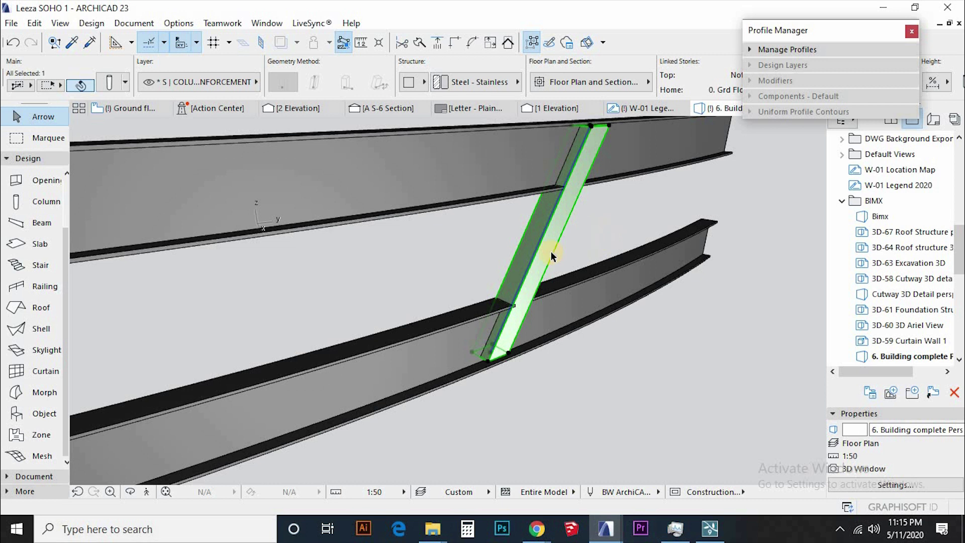
{"action": "scroll", "coordinate": [565, 319], "scroll_direction": "down", "scroll_amount": 3}
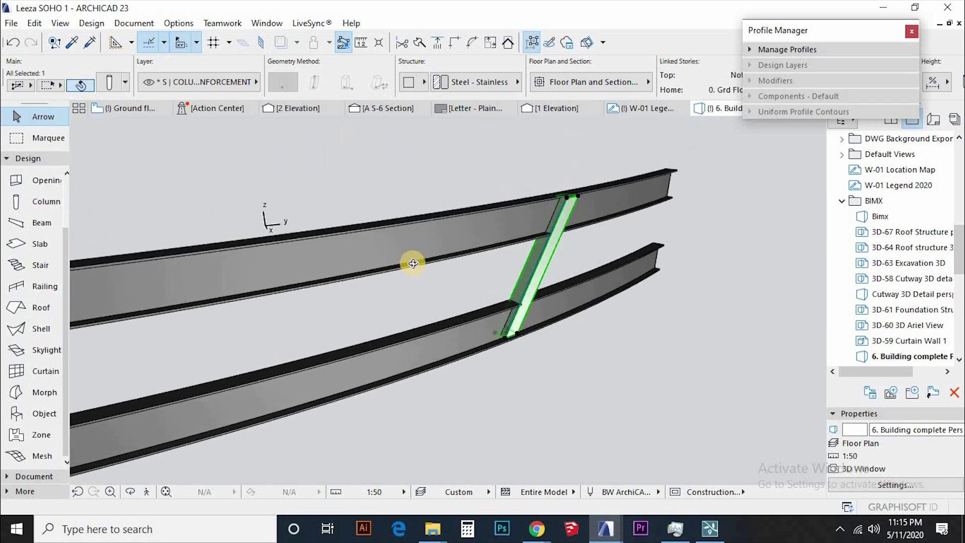
{"action": "middle_click_drag", "start_coordinate": [510, 357], "coordinate": [381, 321], "text": "shift"}
Mirror a copy of the slanted column about an axis through the endpoint of its reference line in the Roof Truss Plan
{"action": "scroll", "coordinate": [434, 267], "scroll_direction": "up", "scroll_amount": 2}
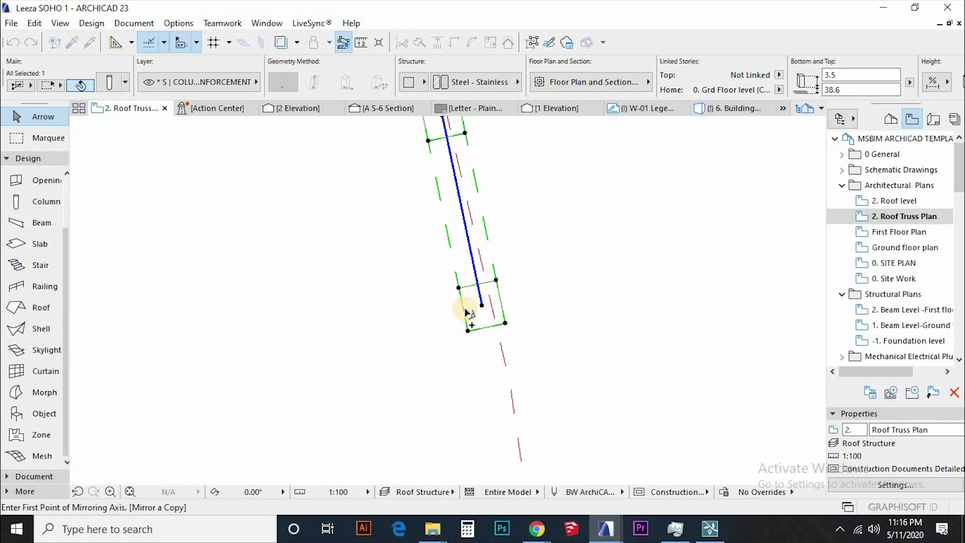
{"action": "left_click", "coordinate": [481, 305]}
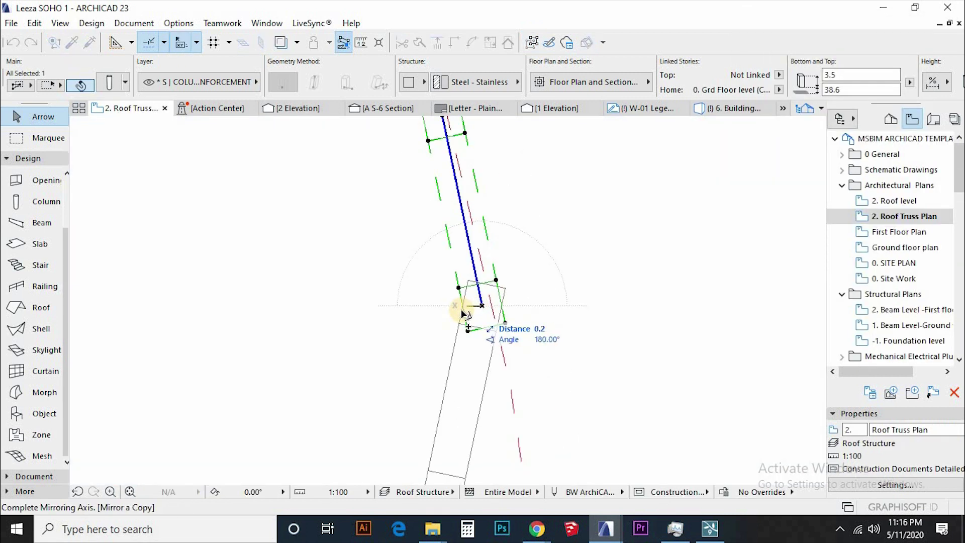
{"action": "left_click", "coordinate": [437, 197]}
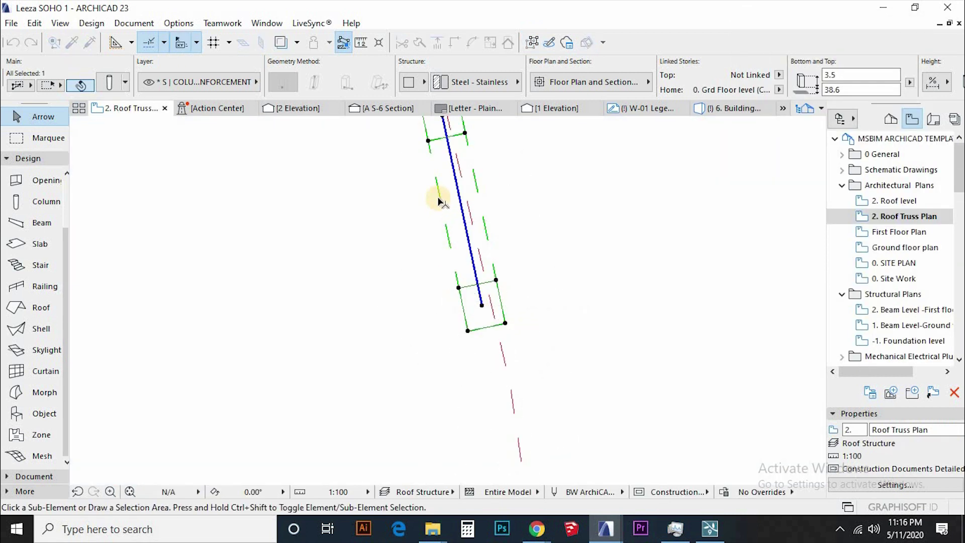
Rotate the pair of mirrored columns by about -3.31° in plan to follow the curved beam
{"action": "scroll", "coordinate": [438, 199], "scroll_direction": "down", "scroll_amount": 5}
{"action": "left_click", "coordinate": [500, 297]}
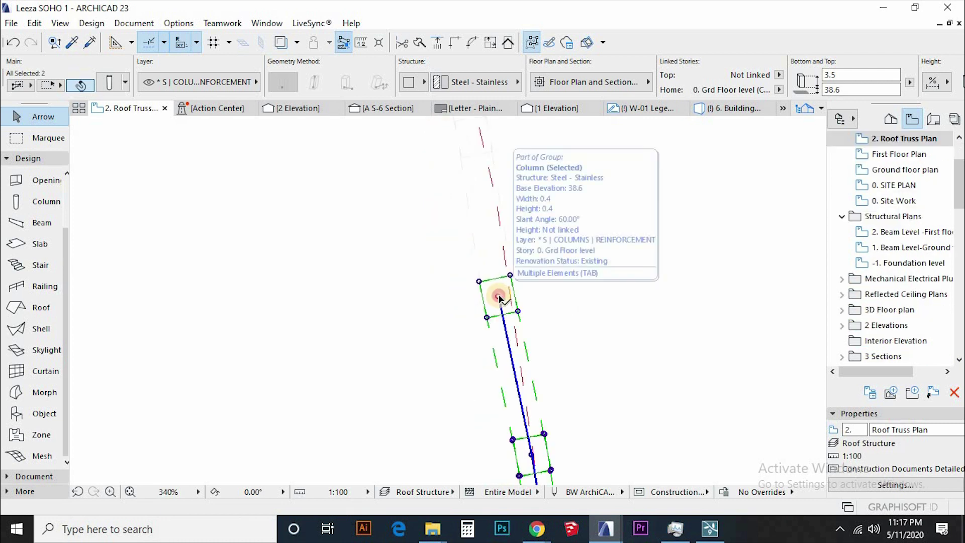
{"action": "left_click", "coordinate": [466, 247]}
{"action": "scroll", "coordinate": [465, 193], "scroll_direction": "down", "scroll_amount": 4}
{"action": "middle_click_drag", "start_coordinate": [490, 312], "coordinate": [481, 216]}
{"action": "scroll", "coordinate": [481, 216], "scroll_direction": "up", "scroll_amount": 2}
{"action": "left_click", "coordinate": [504, 294]}
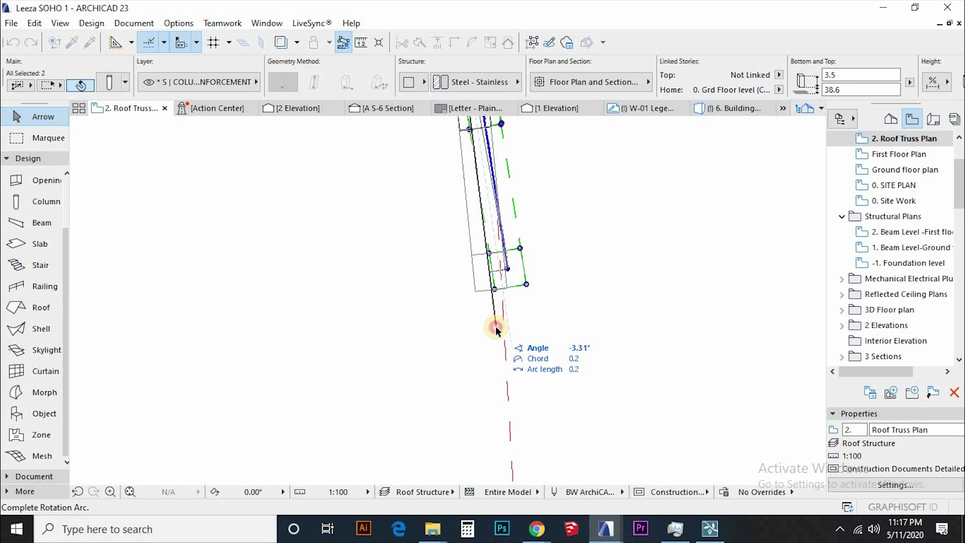
{"action": "left_click", "coordinate": [495, 328]}
{"action": "scroll", "coordinate": [493, 330], "scroll_direction": "down", "scroll_amount": 2}
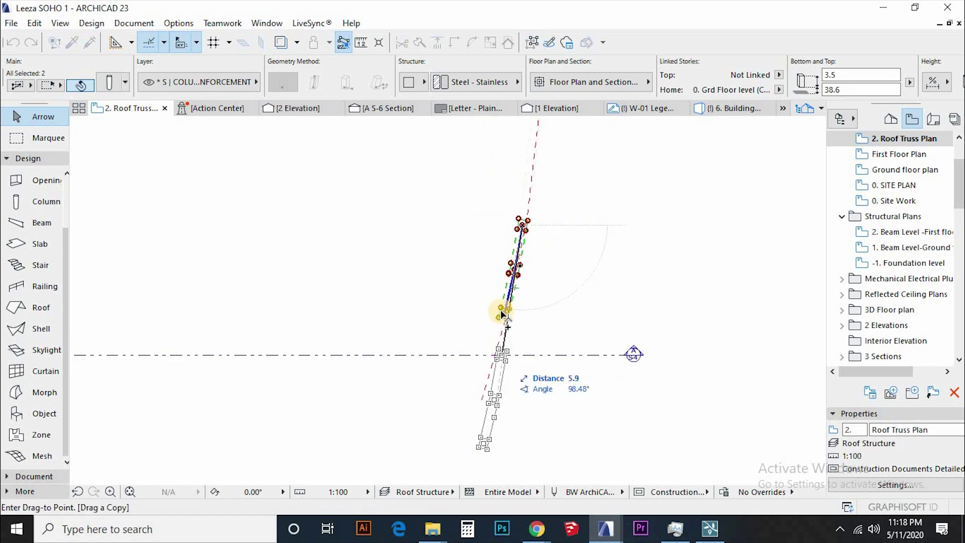
Place a copy of the mirrored column pair next along the curved beam and rotate it by about -4.07° in plan
{"action": "scroll", "coordinate": [507, 322], "scroll_direction": "up", "scroll_amount": 3}
{"action": "left_click", "coordinate": [509, 289]}
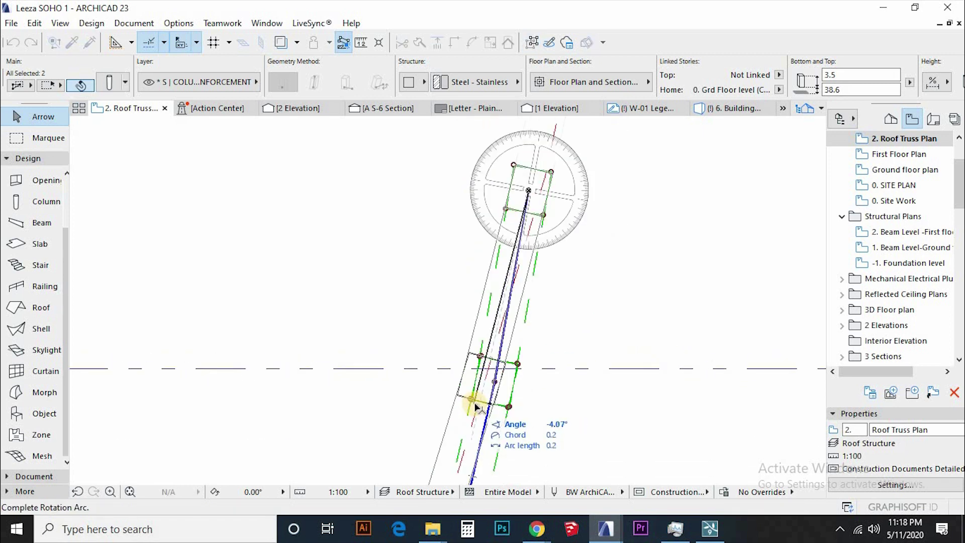
{"action": "left_click", "coordinate": [477, 400]}
{"action": "scroll", "coordinate": [470, 355], "scroll_direction": "down", "scroll_amount": 6}
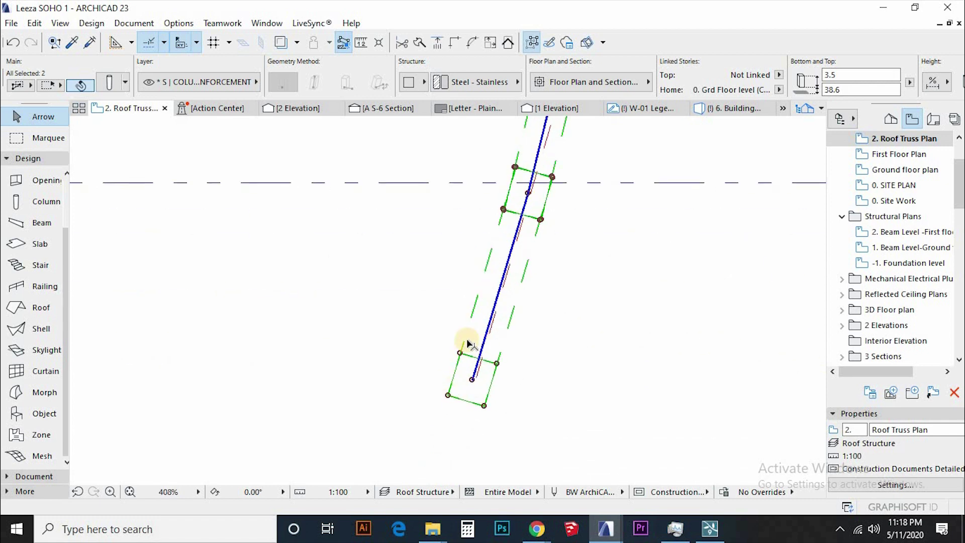
{"action": "left_click_drag", "start_coordinate": [535, 223], "coordinate": [449, 393]}
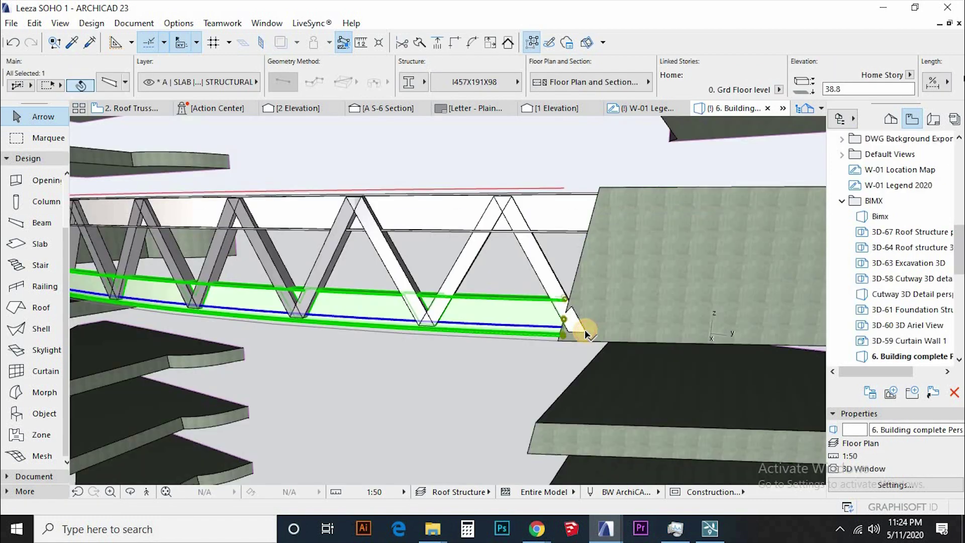
Select the slab at the truss's end and the brace that protrudes into it
{"action": "left_click", "coordinate": [635, 327]}
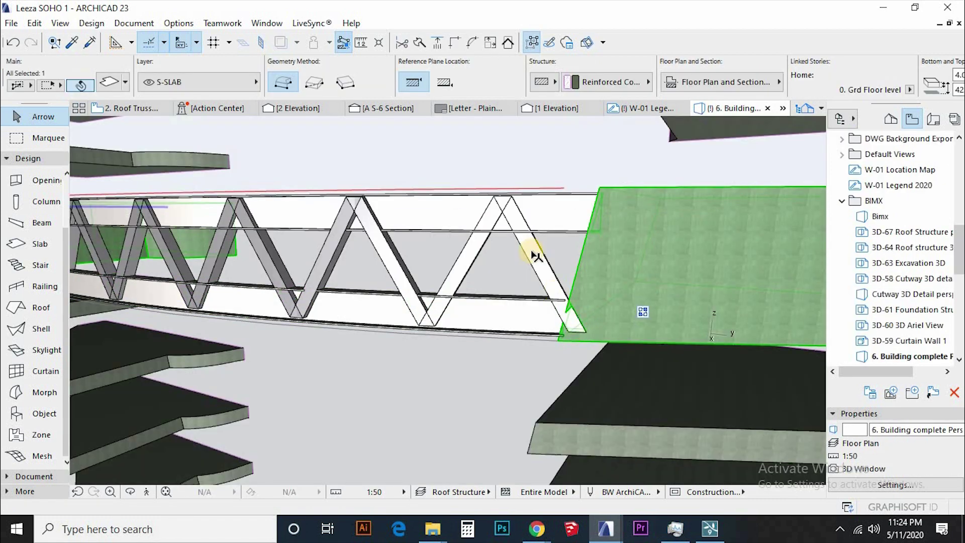
{"action": "left_click", "coordinate": [553, 276]}
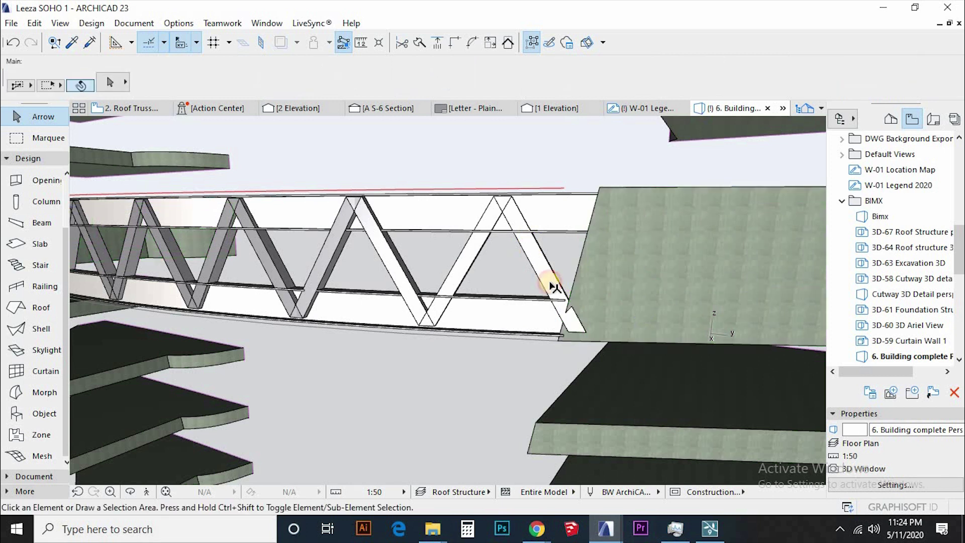
{"action": "left_click", "coordinate": [580, 326]}
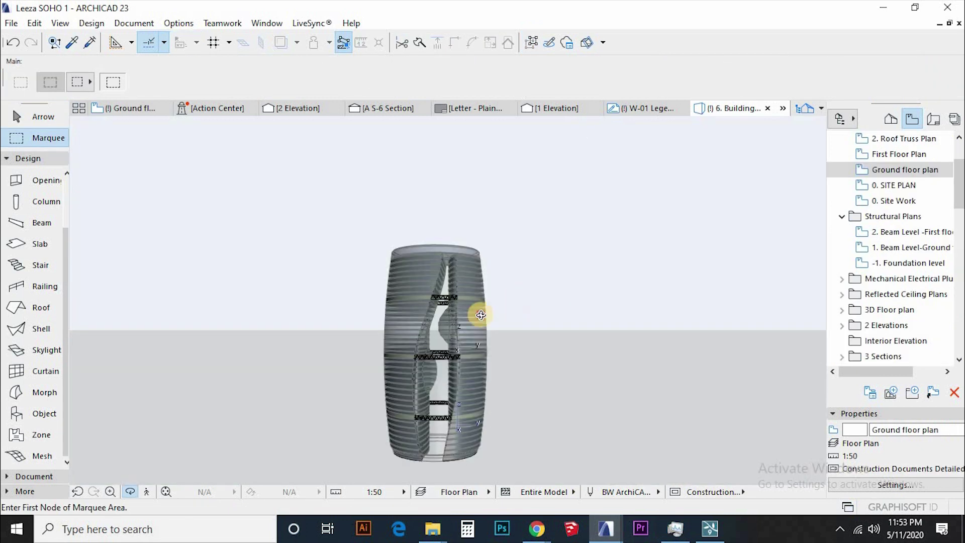
{"action": "left_click_drag", "start_coordinate": [478, 313], "coordinate": [525, 355]}
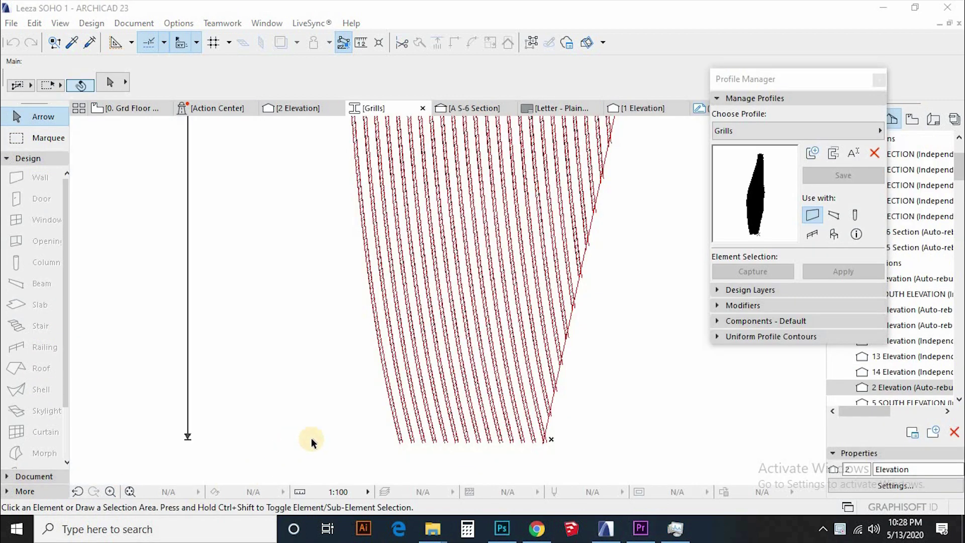
{"action": "scroll", "coordinate": [375, 450], "scroll_direction": "down", "scroll_amount": 3}
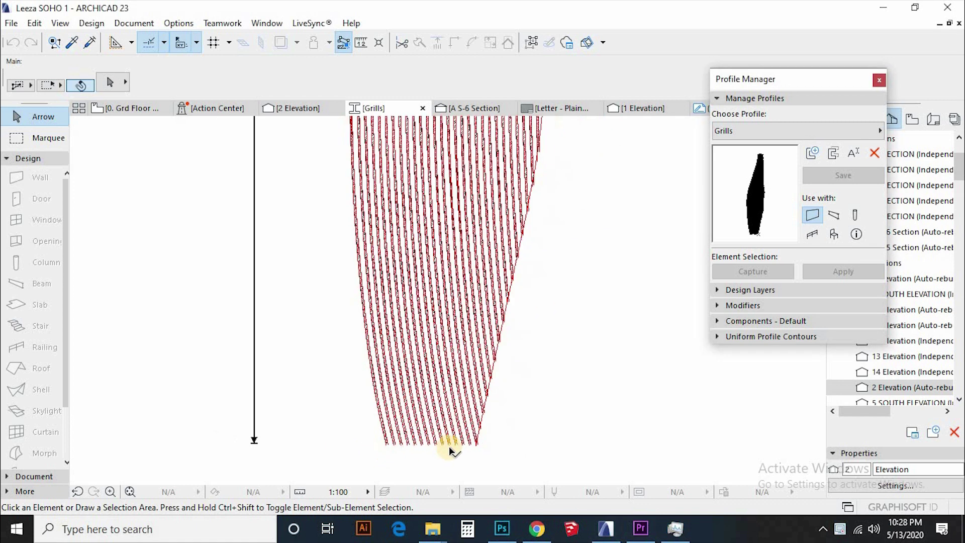
{"action": "scroll", "coordinate": [449, 449], "scroll_direction": "down", "scroll_amount": 3}
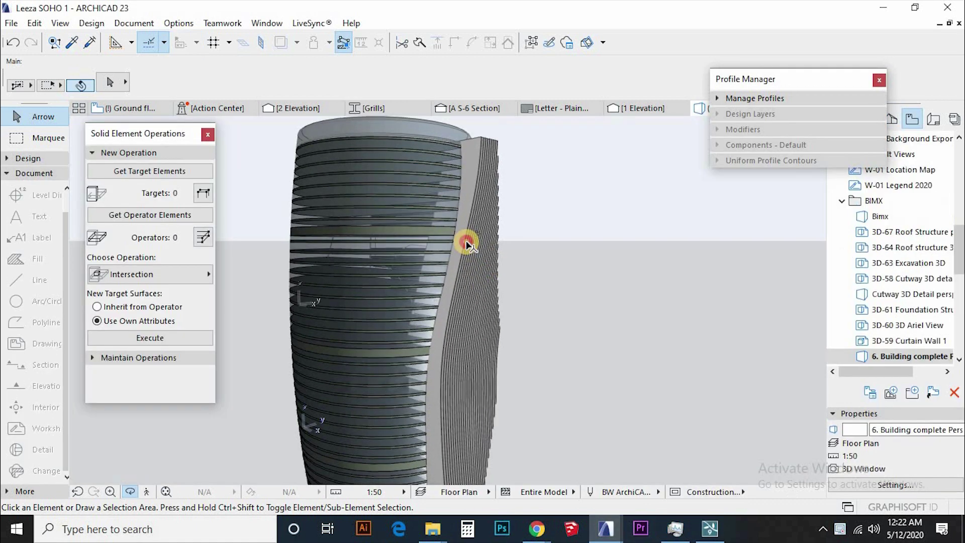
Set the grille wall covering the central gap as the target of an Intersection solid element operation
{"action": "left_click", "coordinate": [463, 237]}
{"action": "left_click", "coordinate": [155, 173]}
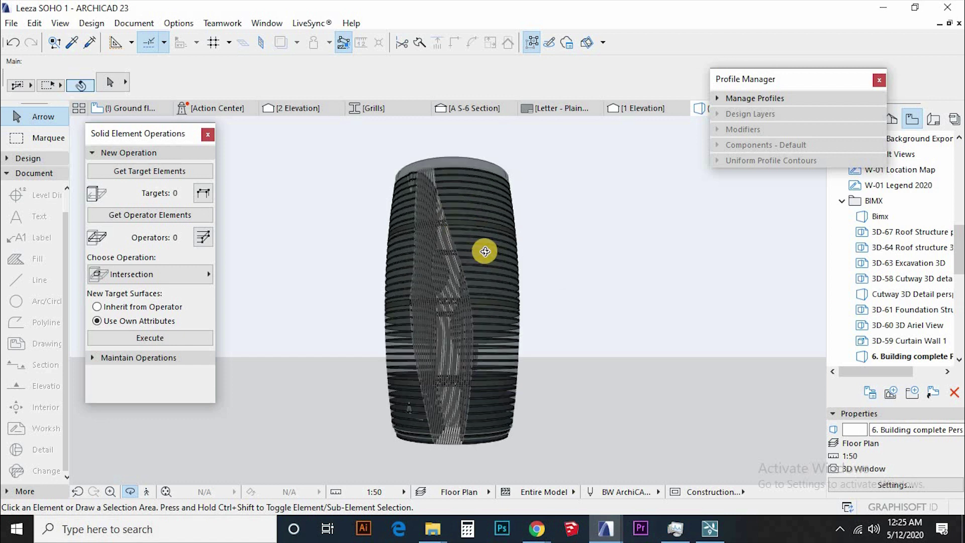
{"action": "left_click_drag", "start_coordinate": [596, 312], "coordinate": [543, 297]}
{"action": "left_click_drag", "start_coordinate": [533, 324], "coordinate": [470, 285]}
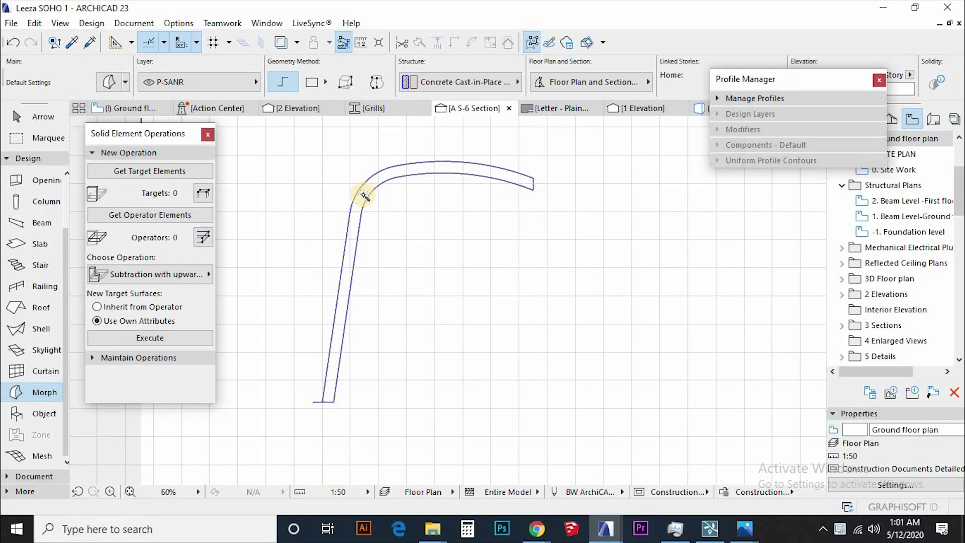
Try to trace the curved rib outline into a morph with the Magic Wand in the A S-6 Section
{"action": "left_click", "coordinate": [363, 194]}
{"action": "key", "text": "Escape"}
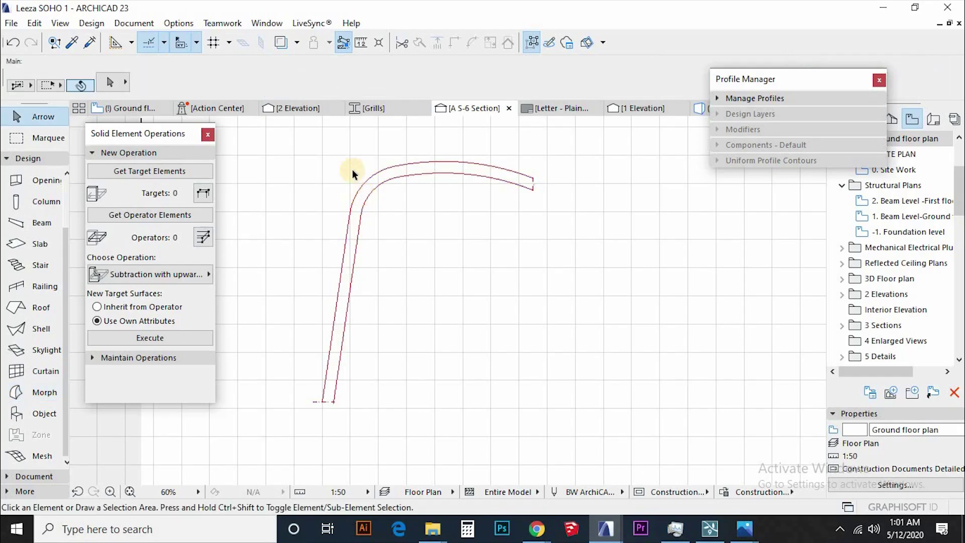
{"action": "key", "text": "ctrl+a"}
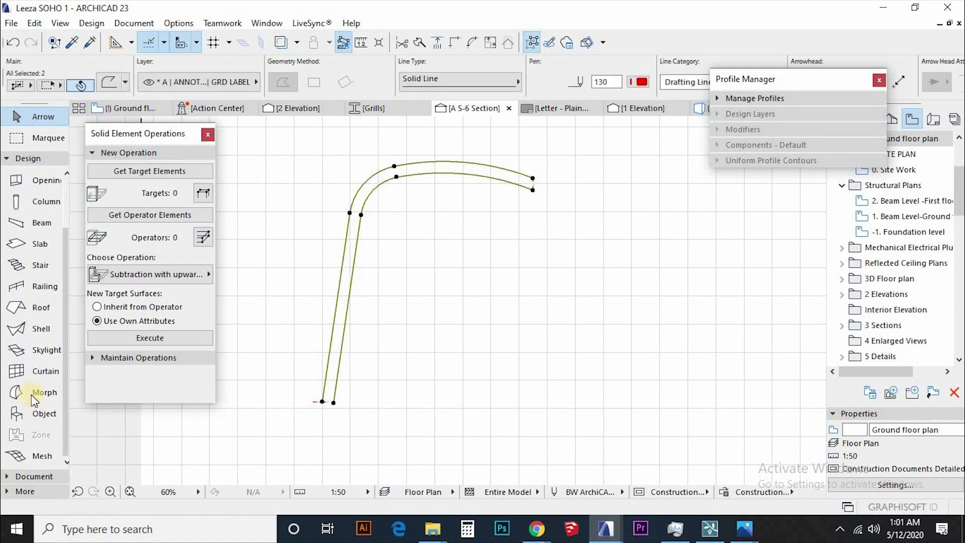
{"action": "key", "text": "Escape"}
Trace the curved rib outline as a single polyline with the Magic Wand and select it
{"action": "left_click", "coordinate": [23, 476]}
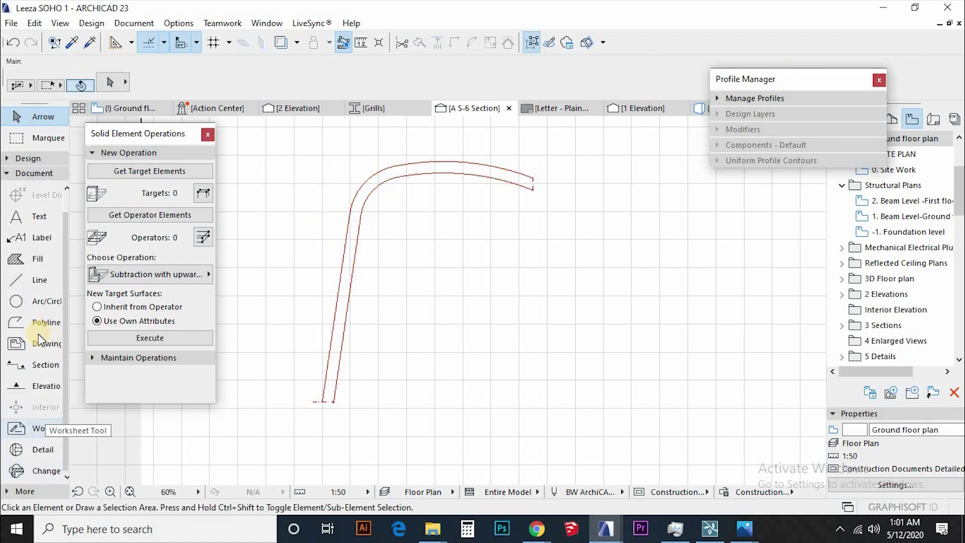
{"action": "left_click", "coordinate": [97, 320]}
{"action": "left_click", "coordinate": [356, 231]}
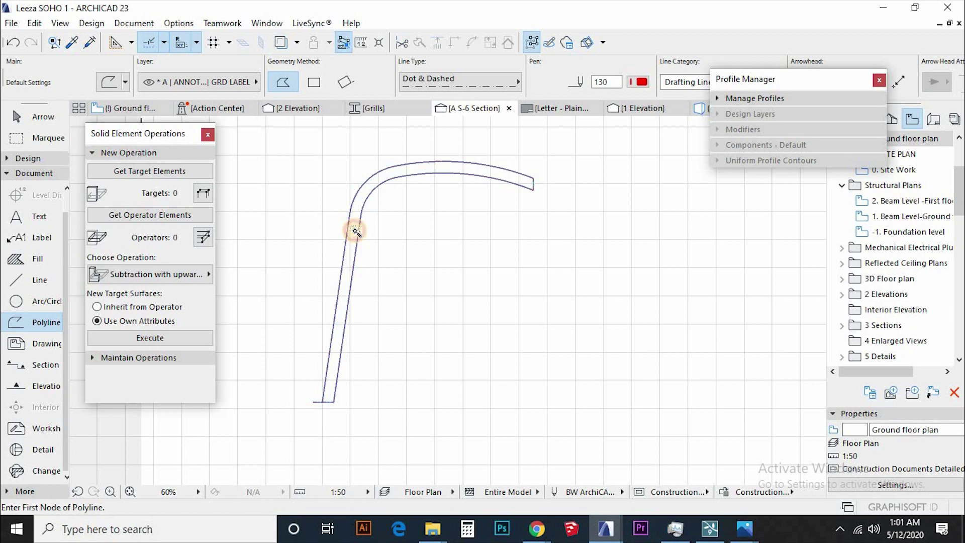
{"action": "key", "text": "Escape"}
{"action": "left_click", "coordinate": [348, 291]}
{"action": "left_click", "coordinate": [348, 291]}
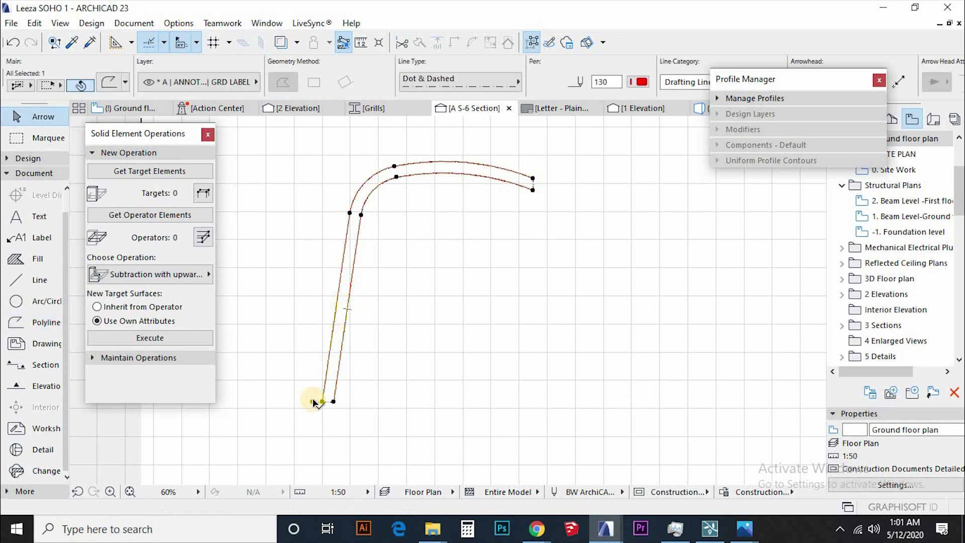
{"action": "scroll", "coordinate": [325, 401], "scroll_direction": "up", "scroll_amount": 5}
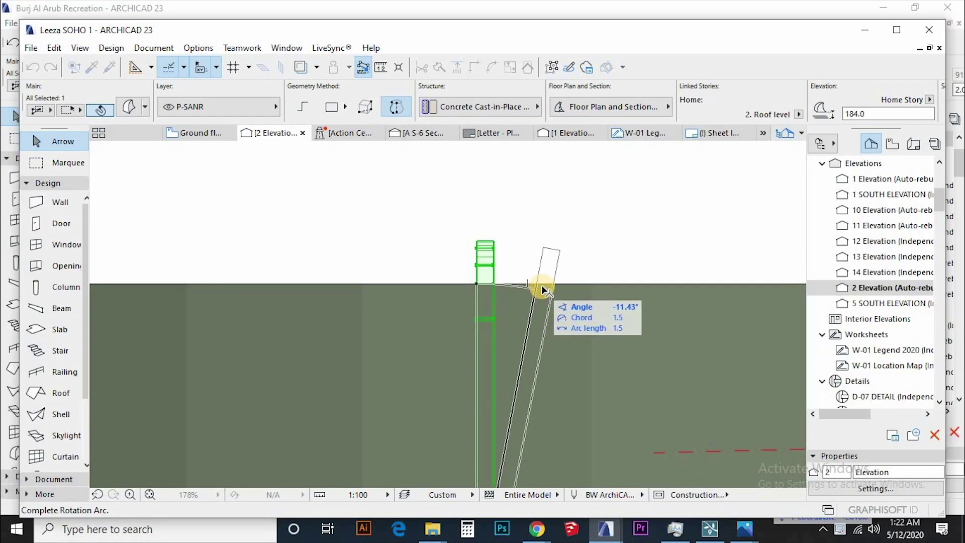
Tilt the curved rib by about -11.43° in the 2 Elevation and multiply it by rotation around the tower's center in plan
{"action": "left_click", "coordinate": [543, 284]}
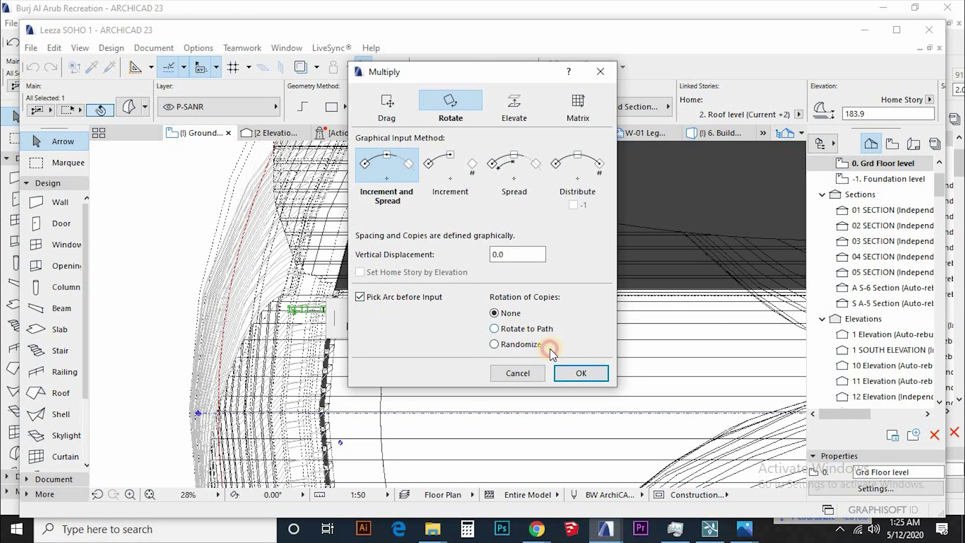
{"action": "key", "text": "Return"}
{"action": "left_click", "coordinate": [349, 361]}
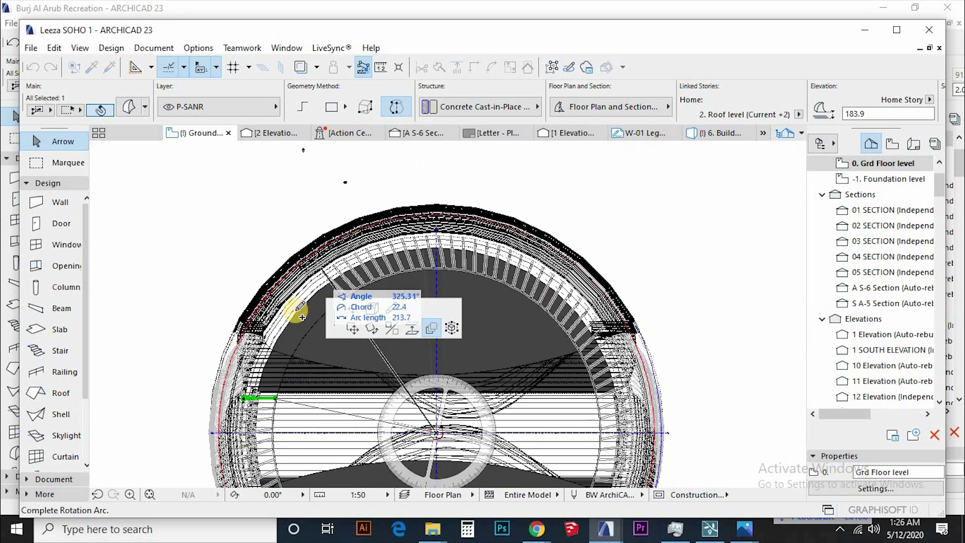
{"action": "left_click", "coordinate": [301, 316]}
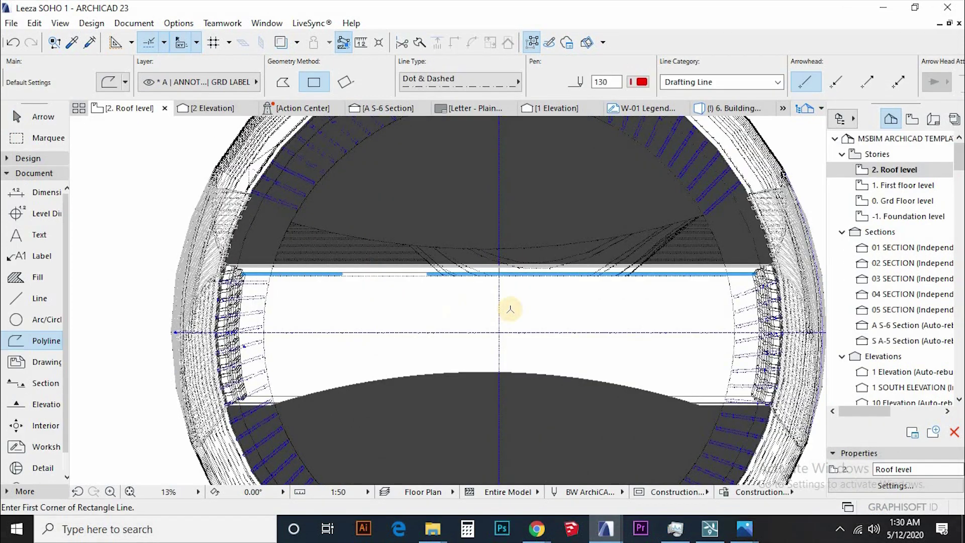
Start a rectangular polyline in the central gap of the Roof level plan
{"action": "left_click", "coordinate": [511, 301]}
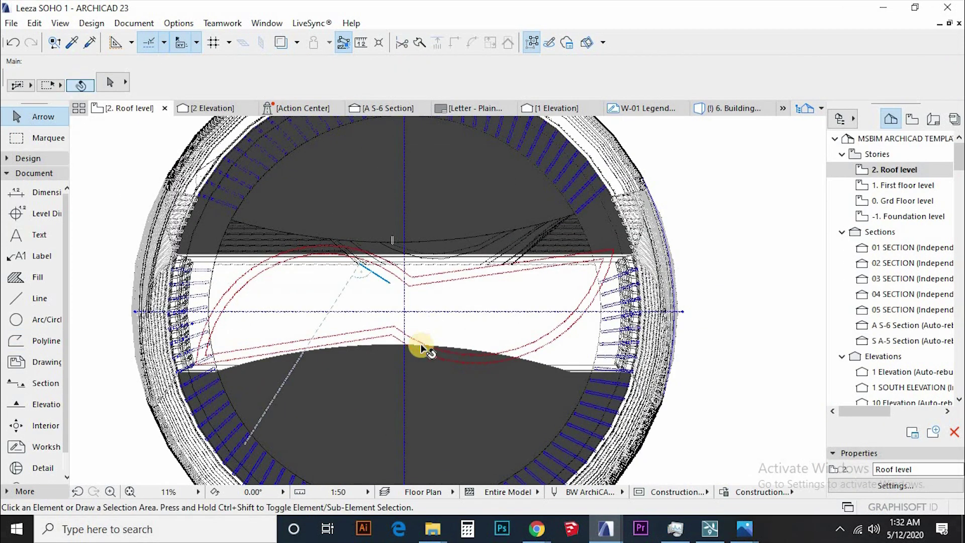
{"action": "scroll", "coordinate": [345, 308], "scroll_direction": "up", "scroll_amount": 3}
{"action": "scroll", "coordinate": [404, 370], "scroll_direction": "down", "scroll_amount": 3}
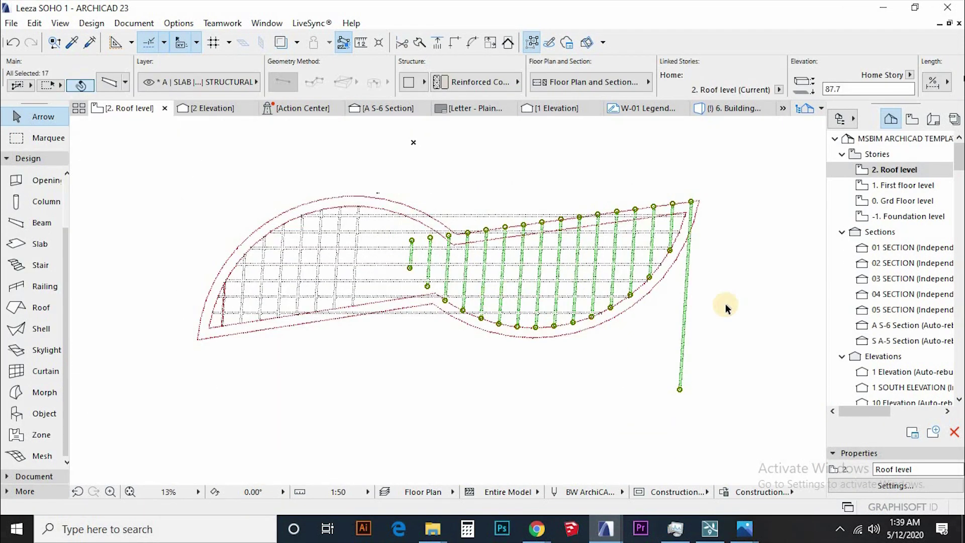
Delete the stray long beam that runs past the S-shaped roof outline
{"action": "key", "text": "Delete"}
{"action": "left_click", "coordinate": [685, 324]}
{"action": "key", "text": "Delete"}
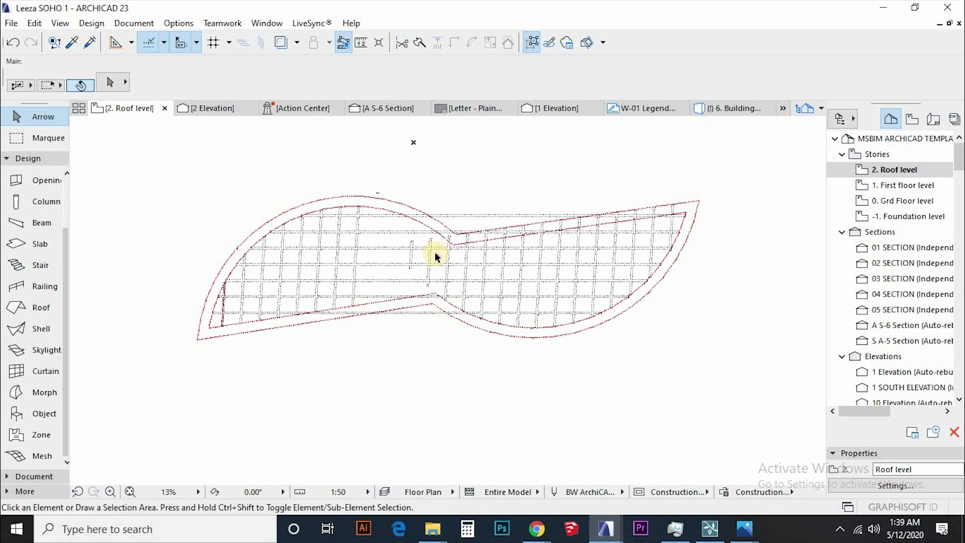
{"action": "scroll", "coordinate": [685, 208], "scroll_direction": "up", "scroll_amount": 5}
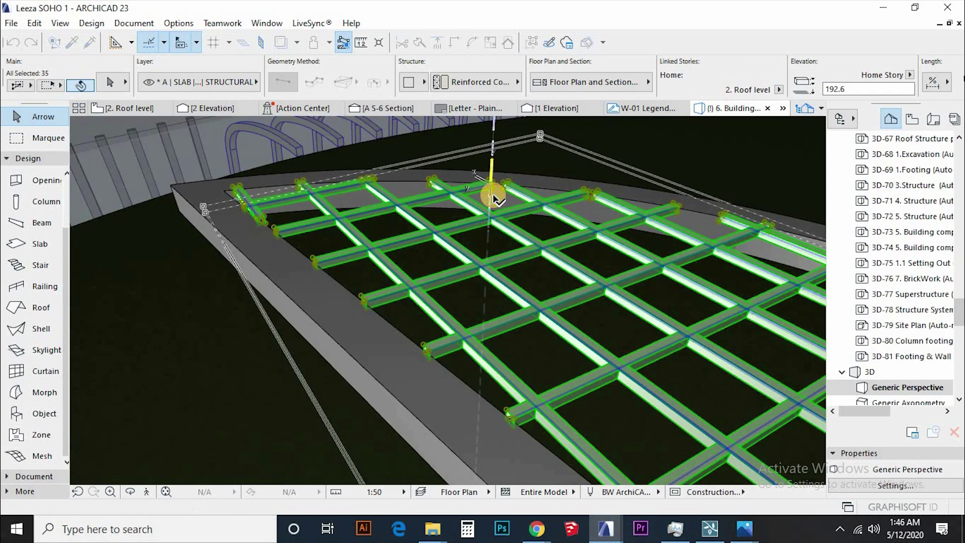
Lower the selected grid beams of the S-shaped roof opening to an elevation of 192.1
{"action": "scroll", "coordinate": [491, 194], "scroll_direction": "up", "scroll_amount": 3}
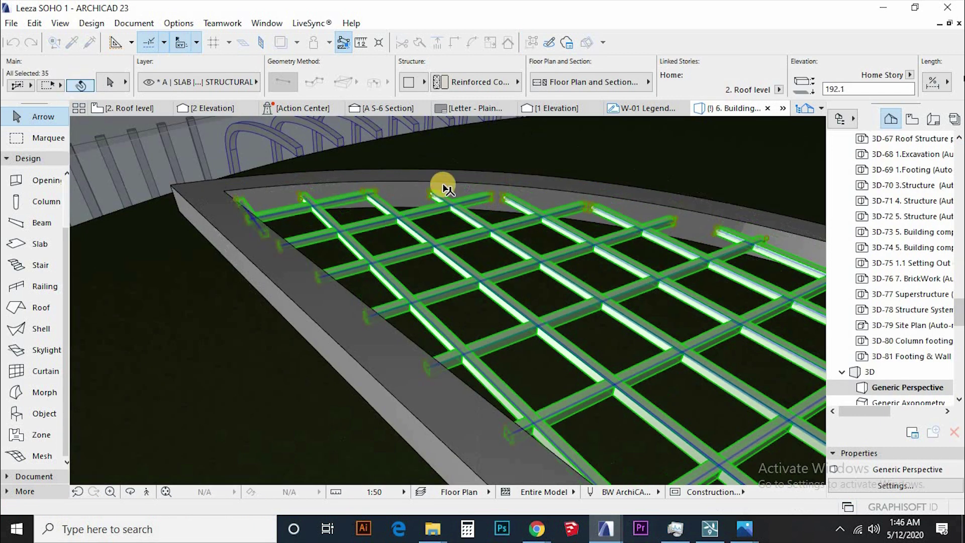
{"action": "key", "text": "Escape"}
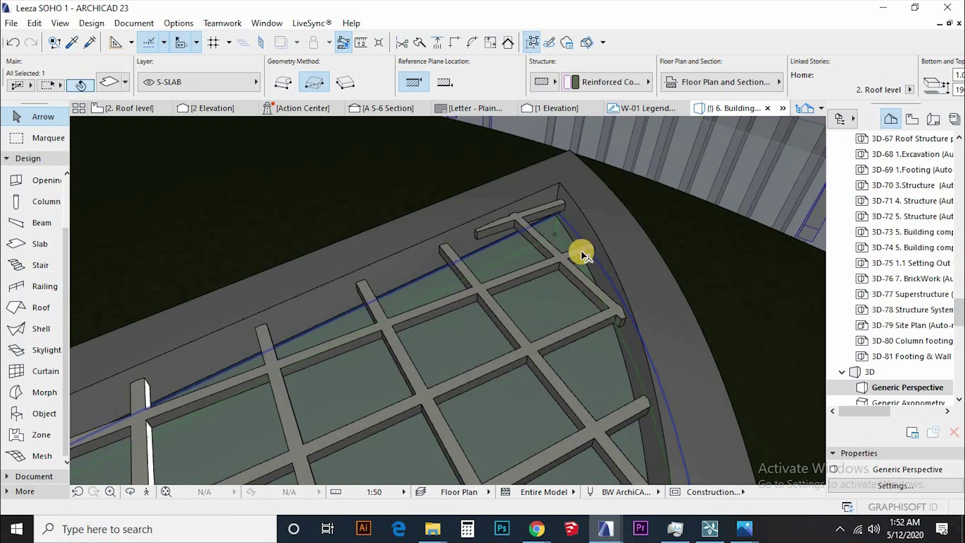
Inspect the roof in 3D, including the S-shaped grid, the ring of curved ribs and the circular helipad with its railing
{"action": "key", "text": "Escape"}
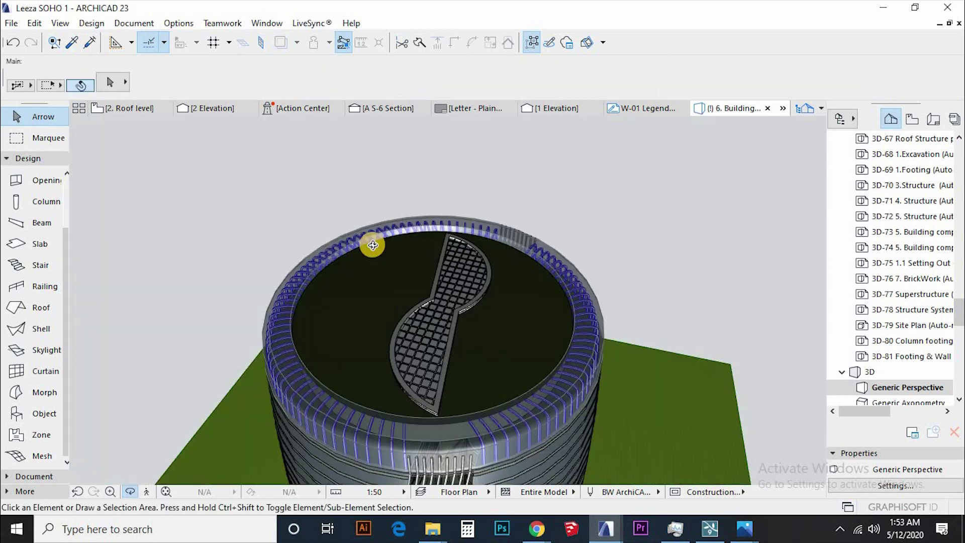
{"action": "left_click_drag", "start_coordinate": [370, 244], "coordinate": [346, 296]}
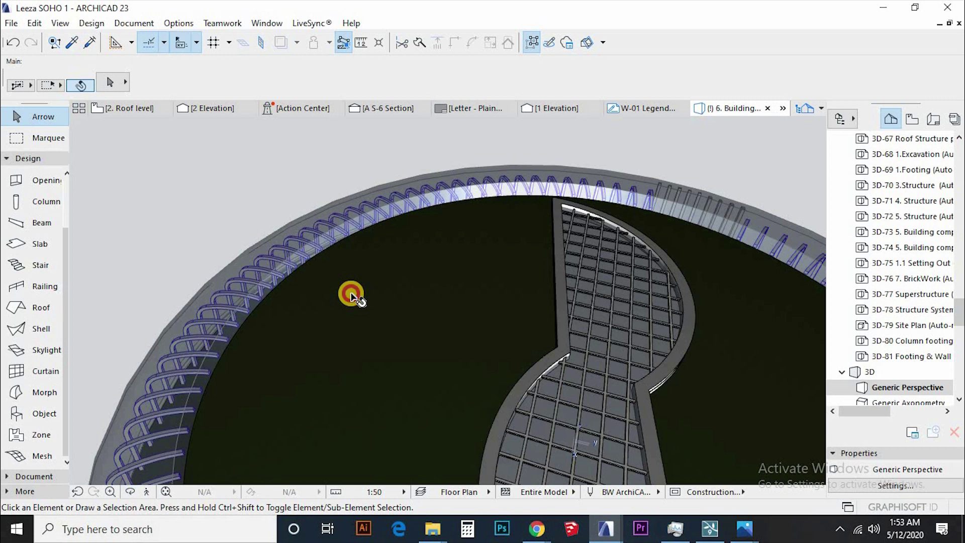
{"action": "left_click", "coordinate": [349, 296]}
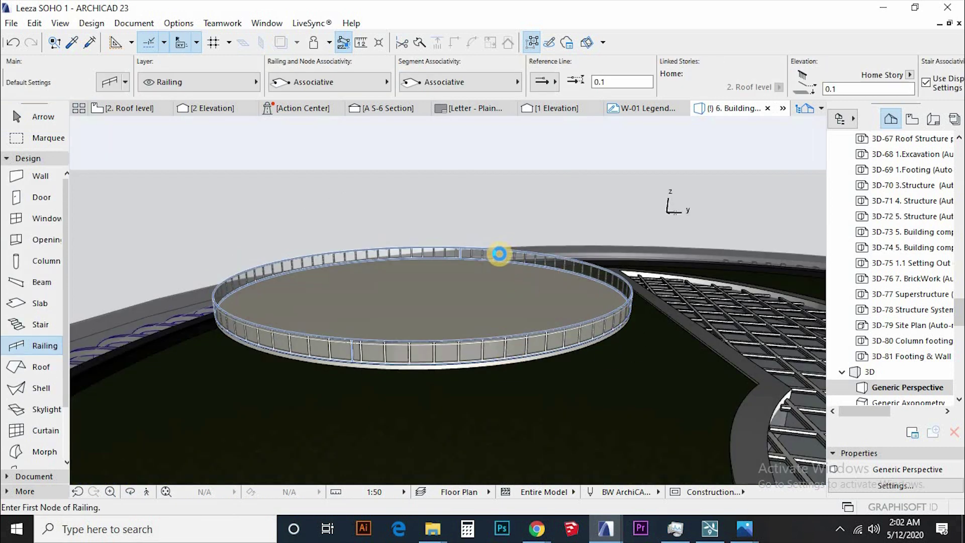
{"action": "key", "text": "o"}
{"action": "scroll", "coordinate": [424, 240], "scroll_direction": "down", "scroll_amount": 2}
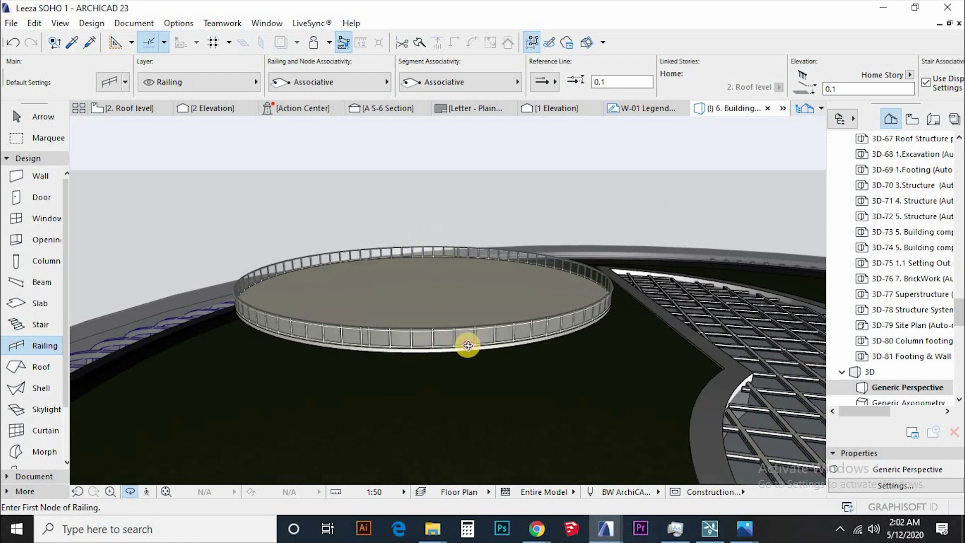
{"action": "left_click_drag", "start_coordinate": [437, 334], "coordinate": [424, 325]}
{"action": "middle_click_drag", "start_coordinate": [423, 324], "coordinate": [414, 303], "text": "shift"}
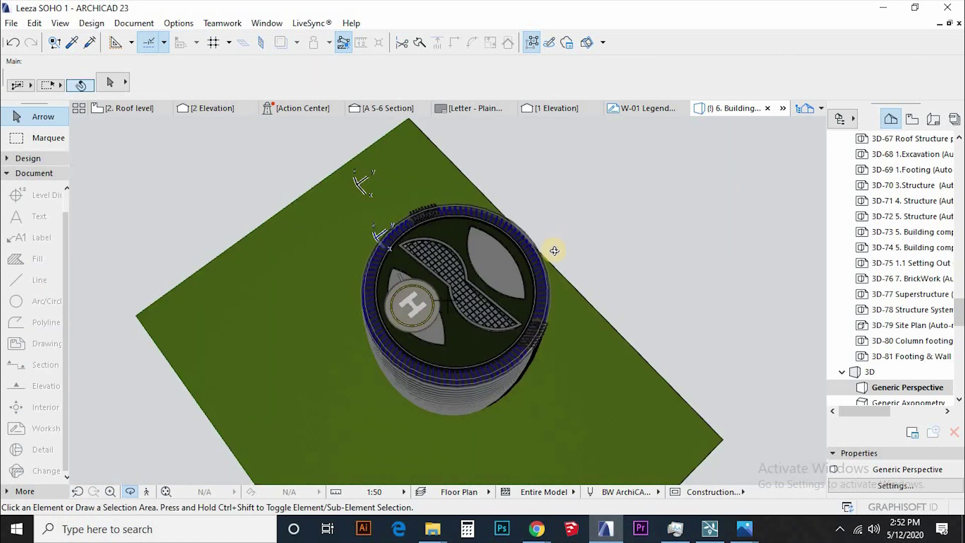
{"action": "middle_click_drag", "start_coordinate": [578, 320], "coordinate": [476, 325], "text": "shift"}
{"action": "middle_click_drag", "start_coordinate": [543, 396], "coordinate": [535, 395], "text": "shift"}
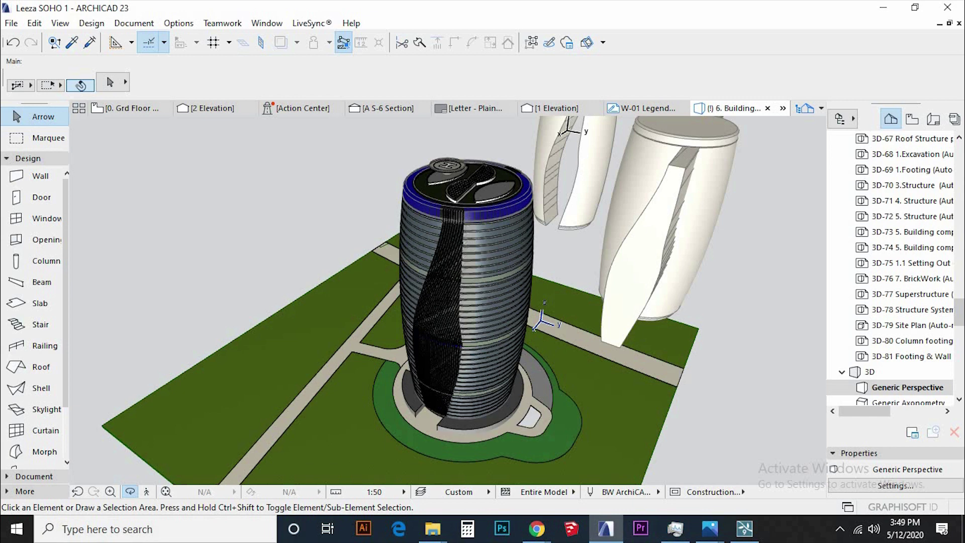
Inspect the vertical grille and the trusses behind it in the tower's central gap
{"action": "scroll", "coordinate": [370, 394], "scroll_direction": "up", "scroll_amount": 10}
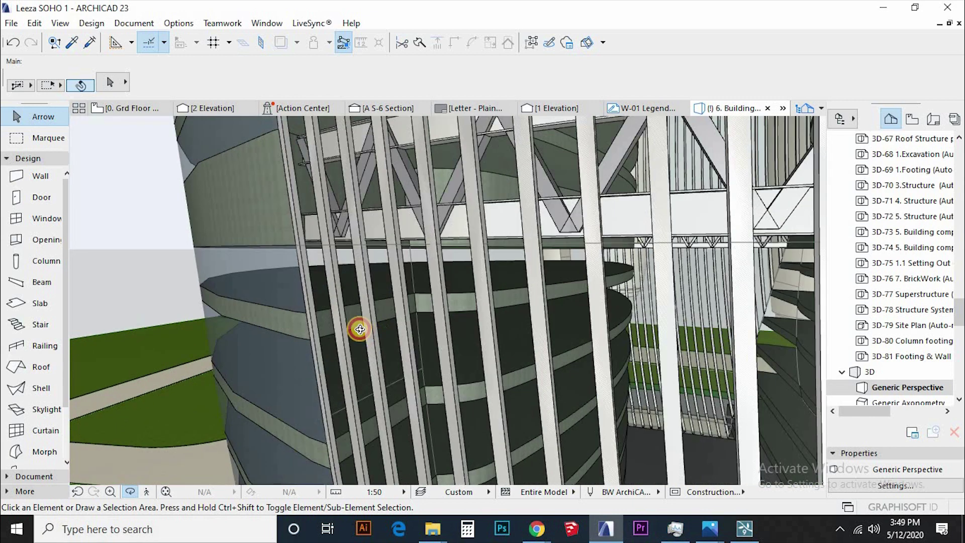
{"action": "middle_click_drag", "start_coordinate": [360, 329], "coordinate": [413, 339], "text": "shift"}
{"action": "scroll", "coordinate": [332, 379], "scroll_direction": "down", "scroll_amount": 6}
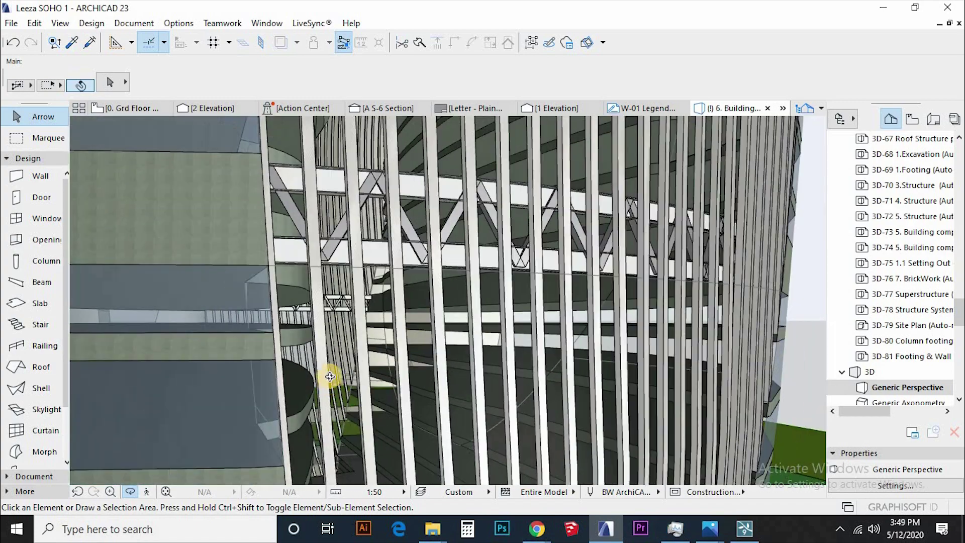
{"action": "scroll", "coordinate": [340, 381], "scroll_direction": "down", "scroll_amount": 10}
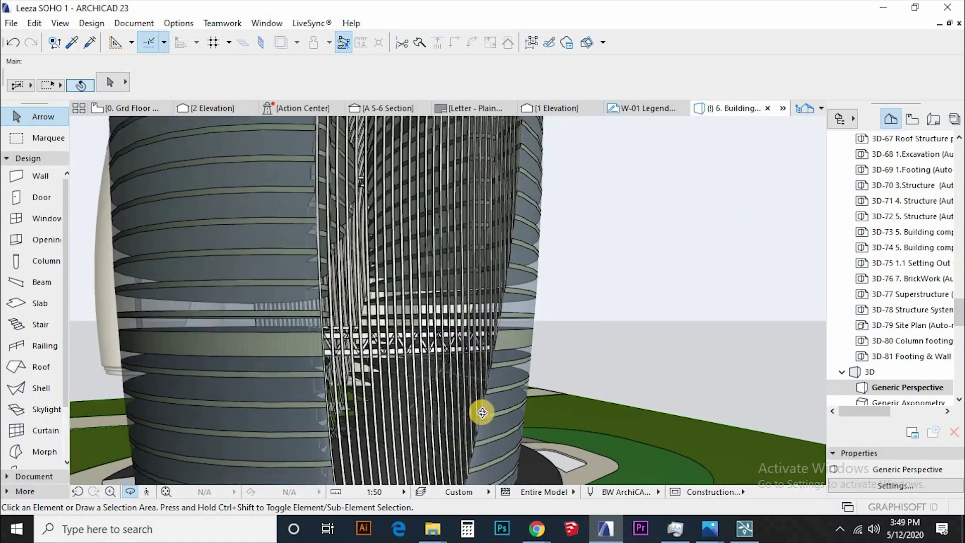
Inspect the grille and horizontal truss bands from both sides of the gap, and the whole tower from a distance
{"action": "left_click_drag", "start_coordinate": [394, 376], "coordinate": [500, 237]}
{"action": "scroll", "coordinate": [424, 179], "scroll_direction": "up", "scroll_amount": 6}
{"action": "left_click_drag", "start_coordinate": [357, 236], "coordinate": [498, 279]}
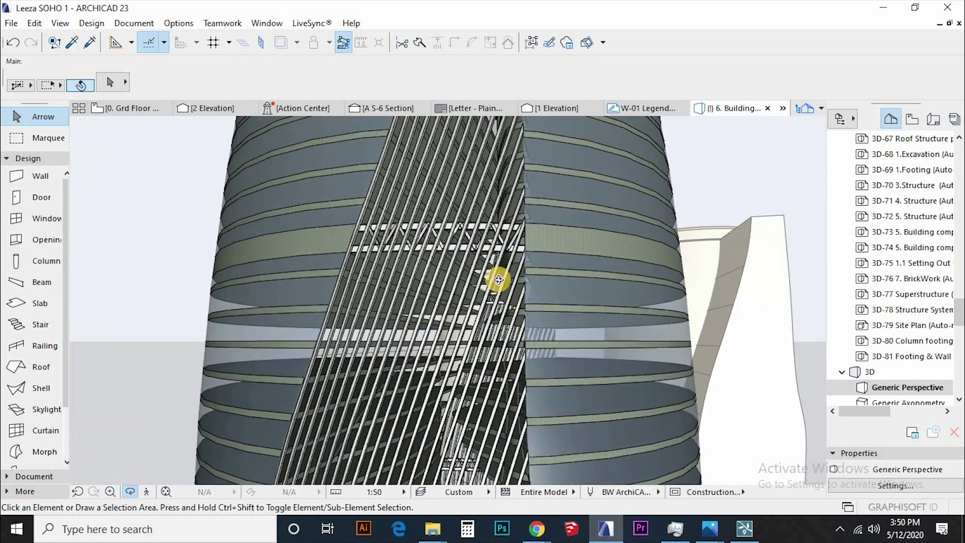
{"action": "scroll", "coordinate": [407, 252], "scroll_direction": "down", "scroll_amount": 8}
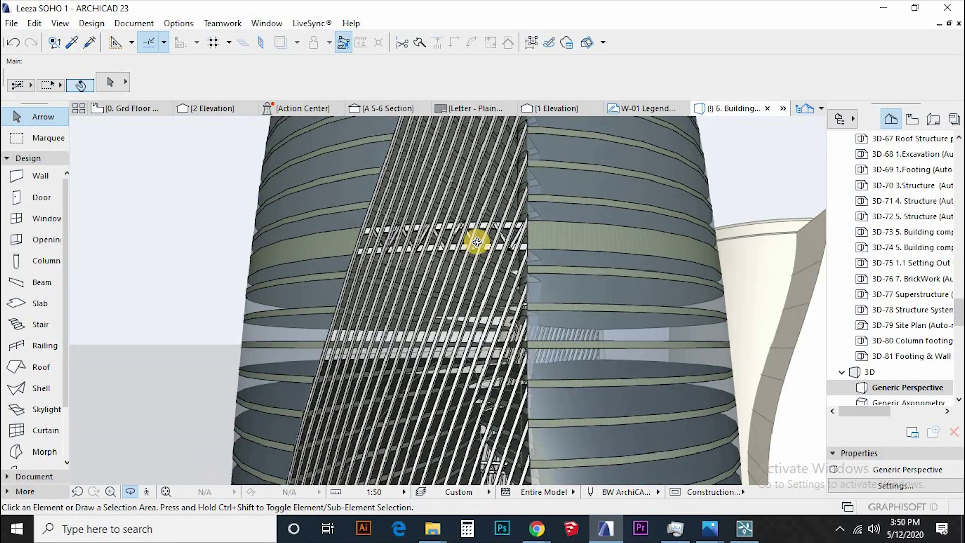
{"action": "scroll", "coordinate": [429, 336], "scroll_direction": "down", "scroll_amount": 3}
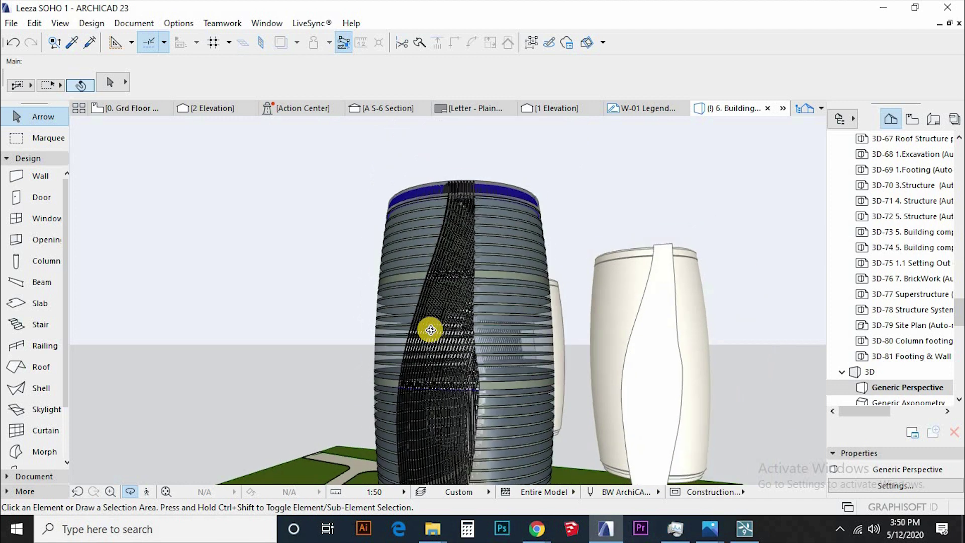
{"action": "scroll", "coordinate": [435, 305], "scroll_direction": "down", "scroll_amount": 5}
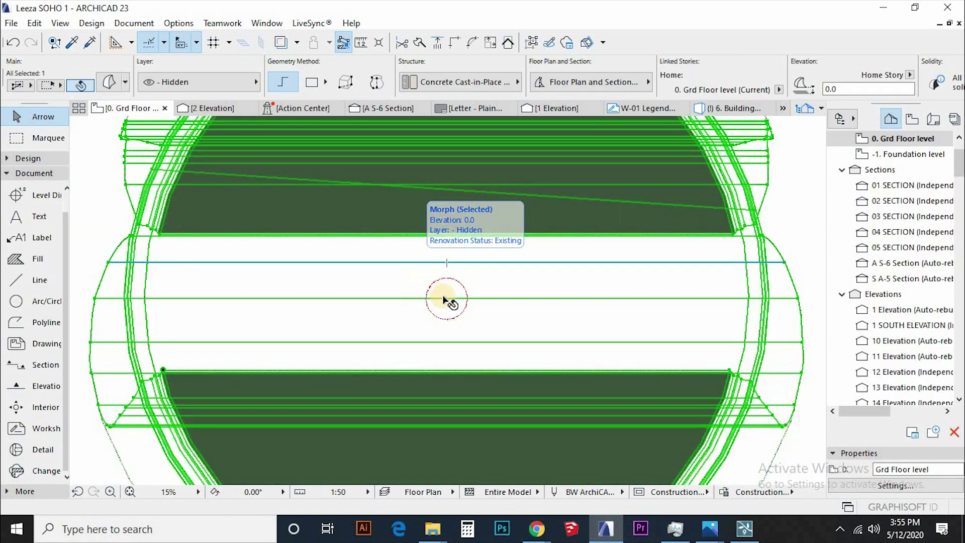
Shrink the selected tower morph graphically about the central circle's centre, reducing its reference distance to about 42.6
{"action": "scroll", "coordinate": [443, 300], "scroll_direction": "down", "scroll_amount": 2}
{"action": "scroll", "coordinate": [445, 298], "scroll_direction": "up", "scroll_amount": 2}
{"action": "scroll", "coordinate": [446, 298], "scroll_direction": "down", "scroll_amount": 2}
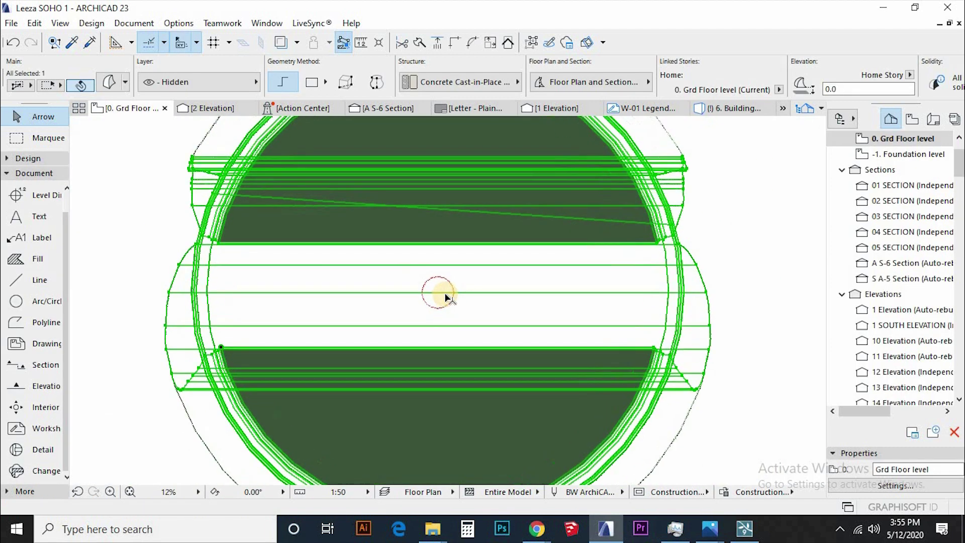
{"action": "scroll", "coordinate": [445, 298], "scroll_direction": "up", "scroll_amount": 2}
{"action": "left_click", "coordinate": [445, 295]}
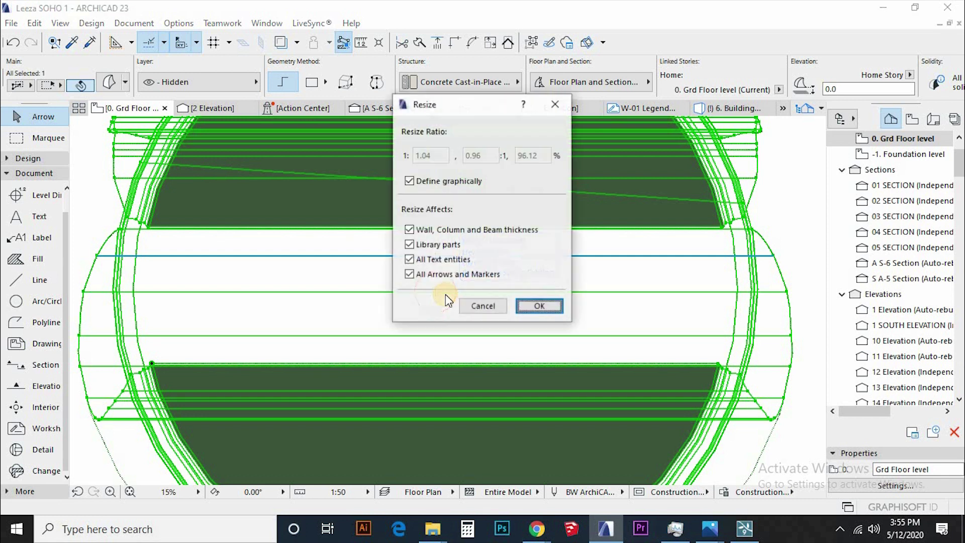
{"action": "left_click", "coordinate": [553, 305]}
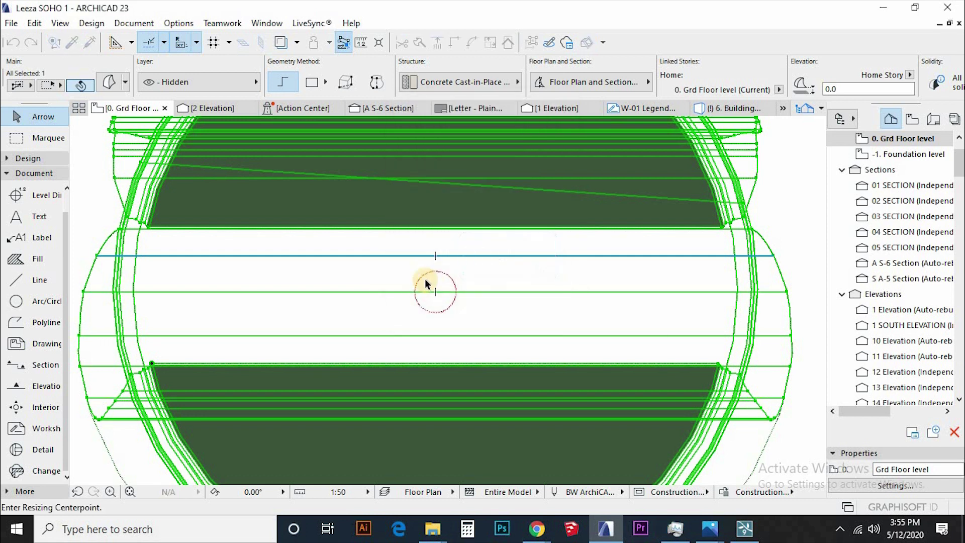
{"action": "left_click", "coordinate": [336, 331]}
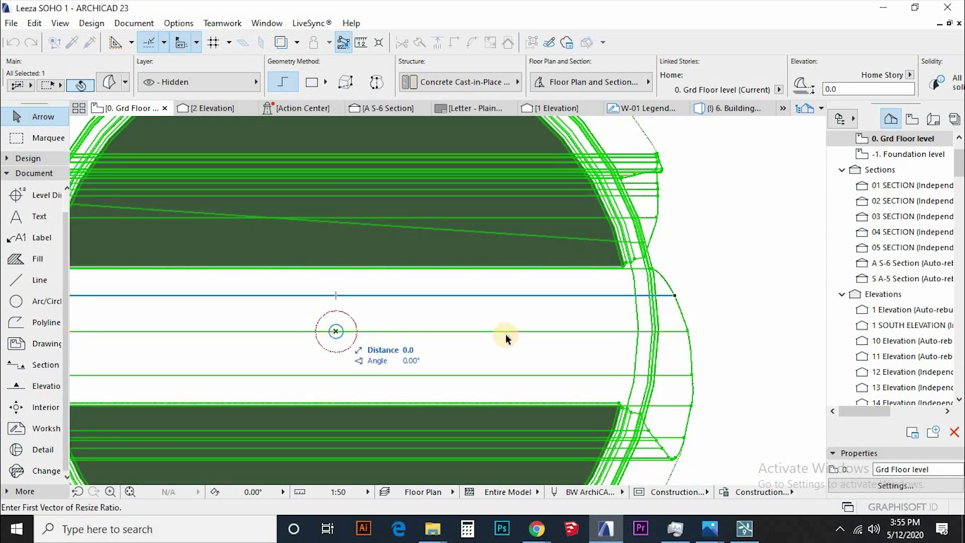
{"action": "scroll", "coordinate": [641, 331], "scroll_direction": "up", "scroll_amount": 6}
{"action": "left_click", "coordinate": [620, 333]}
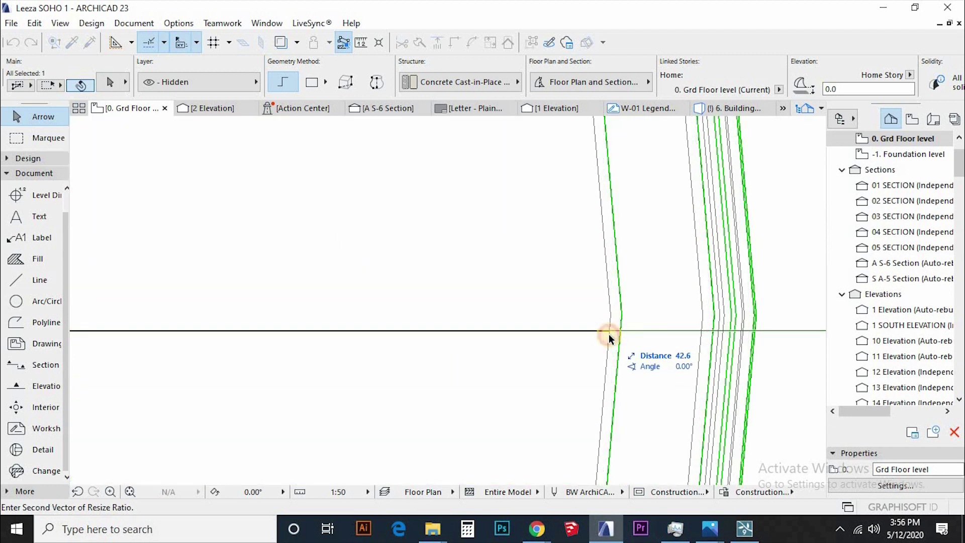
{"action": "left_click", "coordinate": [609, 336]}
Subtract the reduced morph from the original tower volume to leave a thin hollow shell, and check it in 3D
{"action": "right_click", "coordinate": [637, 233]}
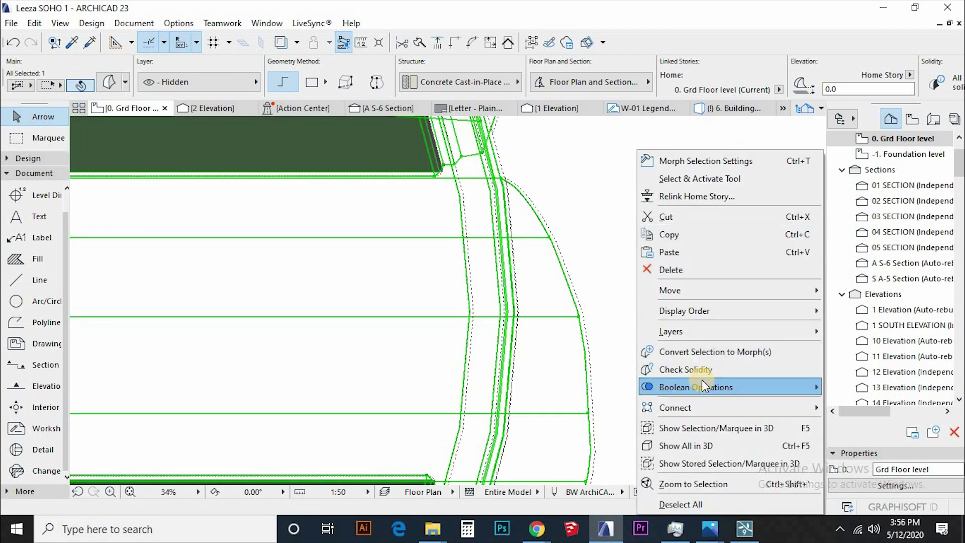
{"action": "mouse_move", "coordinate": [703, 385]}
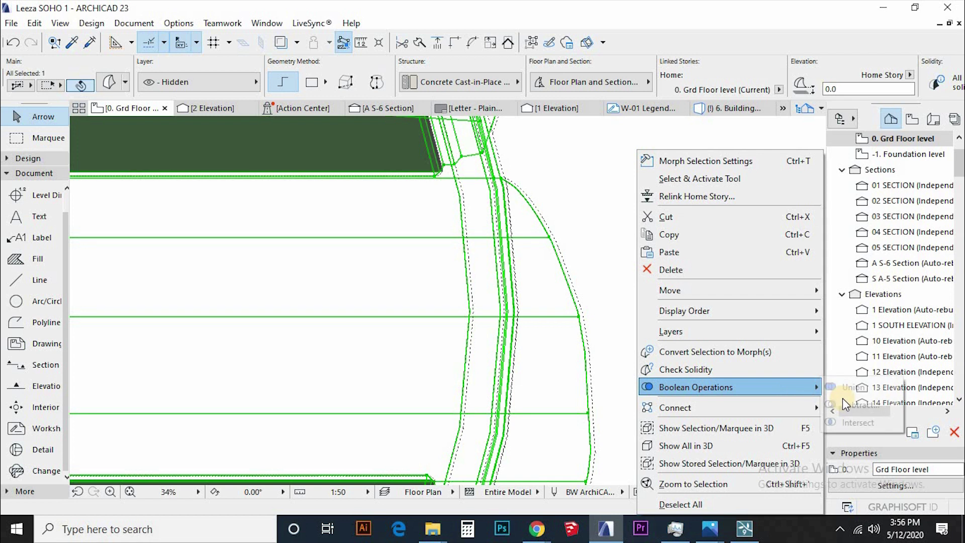
{"action": "left_click", "coordinate": [584, 321]}
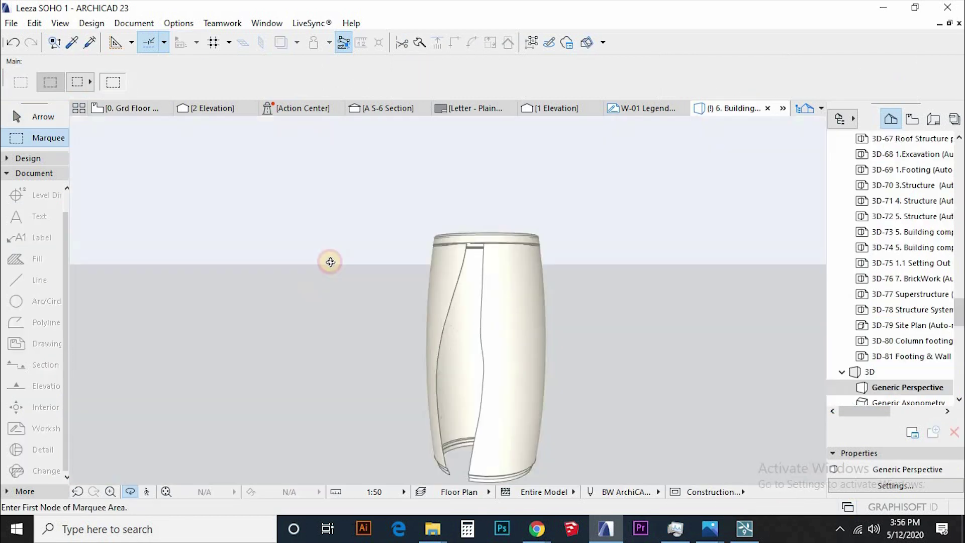
{"action": "middle_click_drag", "start_coordinate": [329, 261], "coordinate": [438, 227], "text": "shift"}
{"action": "left_click_drag", "start_coordinate": [439, 227], "coordinate": [594, 258]}
Draw a straight exterior wall at the edge of the isolated shell on the ground floor plan
{"action": "key", "text": "F2"}
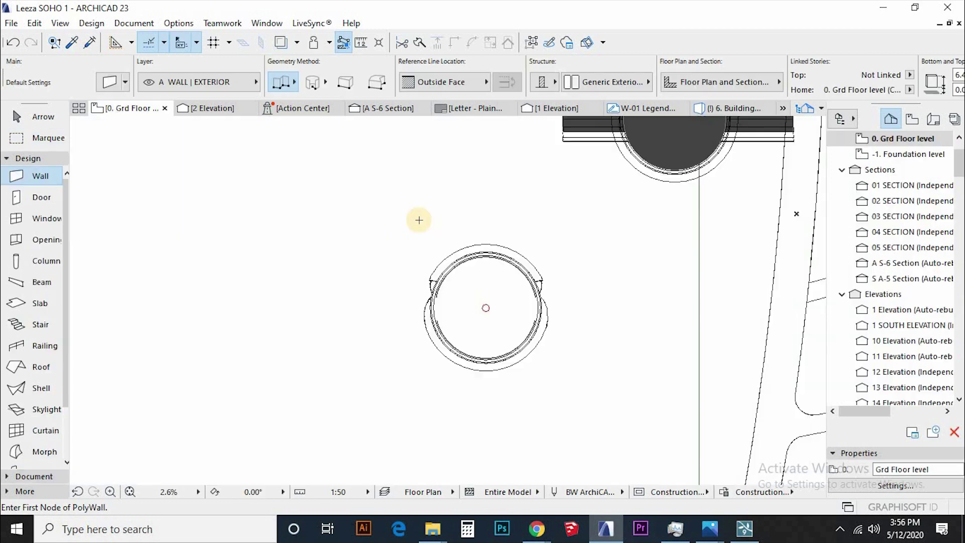
{"action": "left_click", "coordinate": [424, 327]}
{"action": "left_click", "coordinate": [429, 410]}
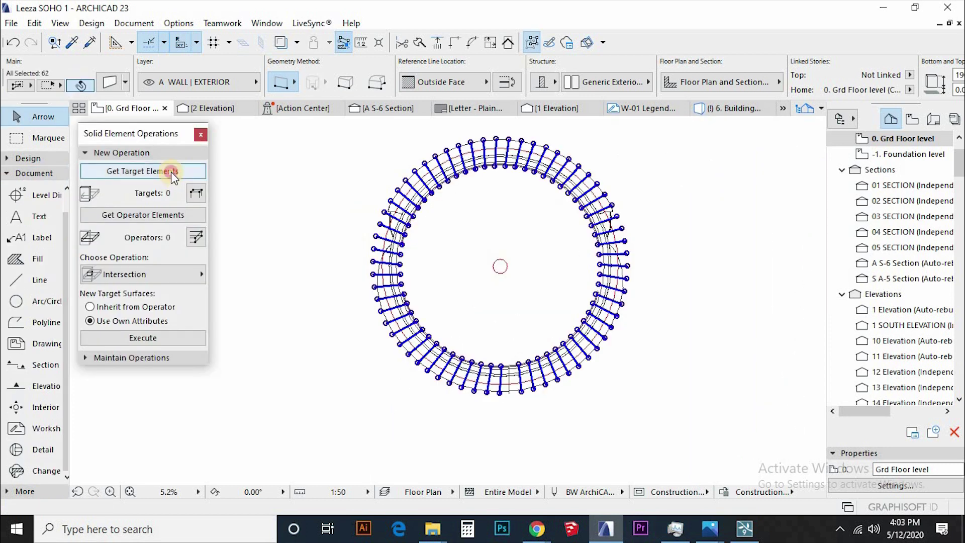
Trim the 62 radial walls to the hollow shell with a solid element Intersection, using the shell as operator
{"action": "left_click", "coordinate": [171, 172]}
{"action": "key", "text": "F3"}
{"action": "left_click", "coordinate": [469, 196]}
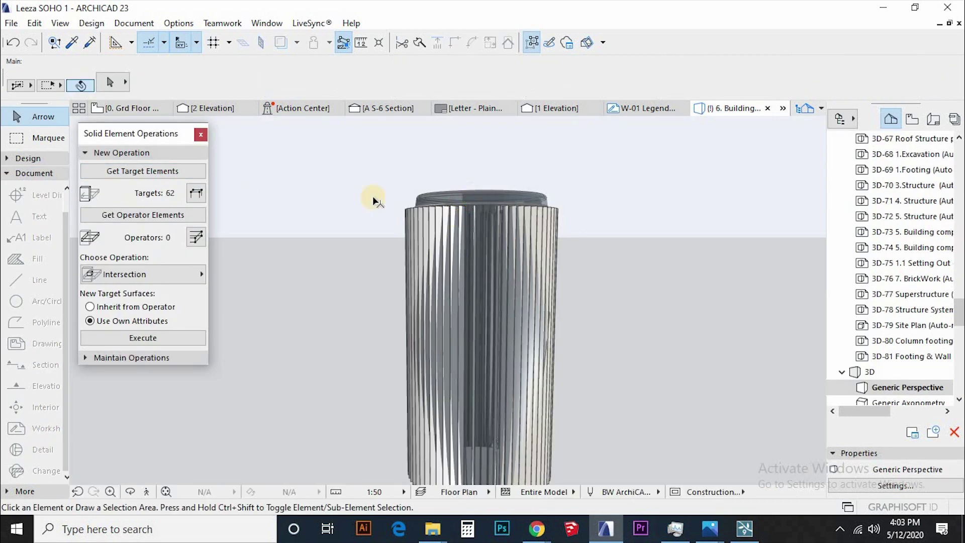
{"action": "left_click", "coordinate": [144, 215]}
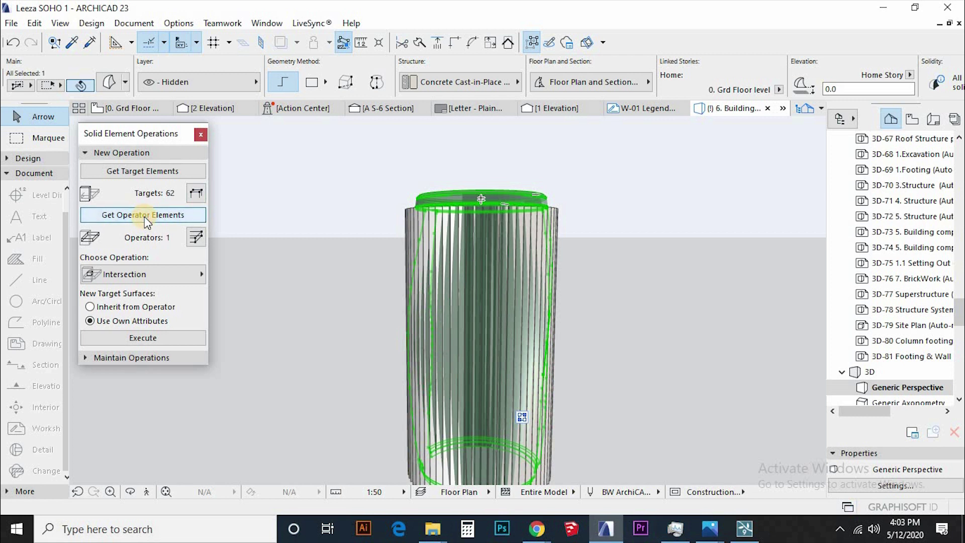
{"action": "left_click", "coordinate": [150, 336]}
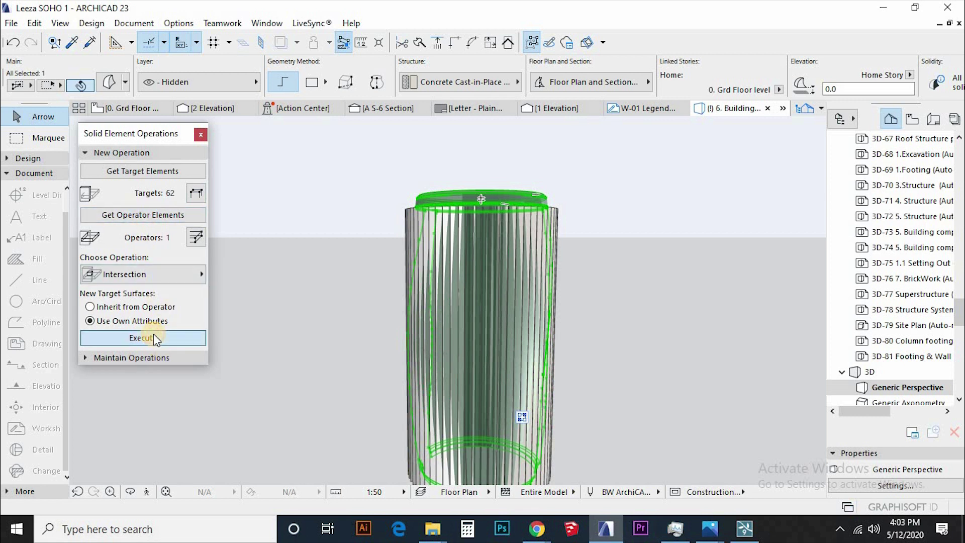
{"action": "scroll", "coordinate": [263, 186], "scroll_direction": "down", "scroll_amount": 3}
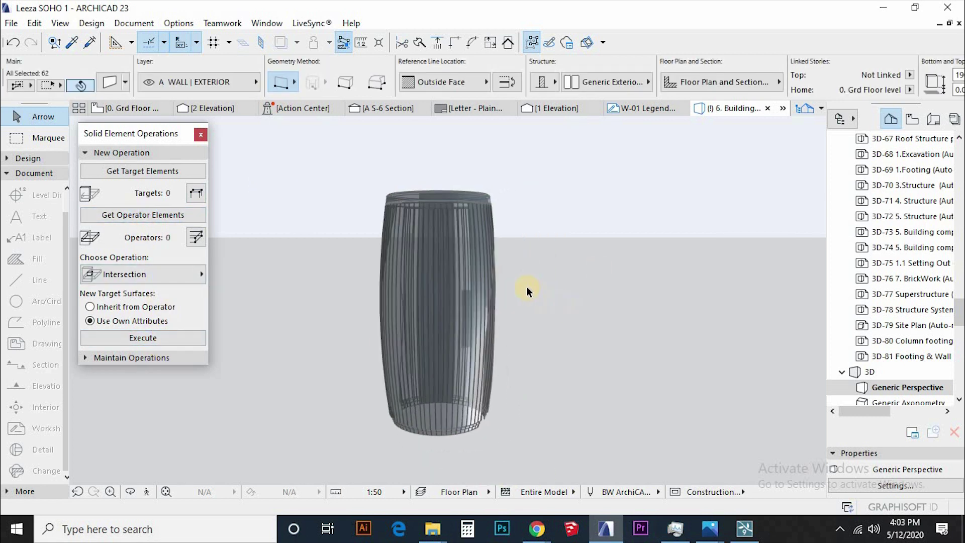
{"action": "left_click", "coordinate": [553, 318]}
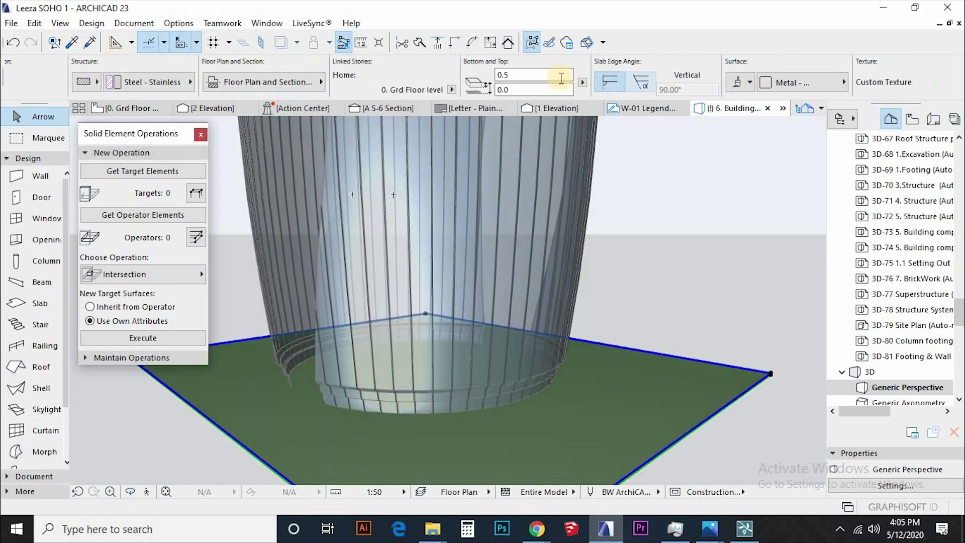
Set the thickness of the square stainless steel slab at the shell's base to 0.2
{"action": "left_click", "coordinate": [515, 77]}
{"action": "type", "text": "0.2"}
{"action": "key", "text": "Return"}
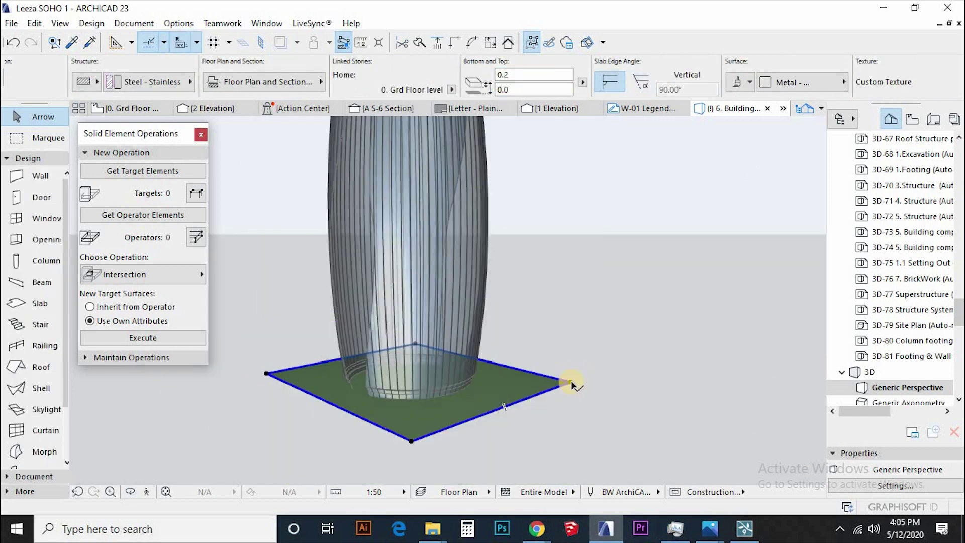
Multiply the thin square slab vertically into a stack of 61 slabs over the shell's height and set them as target elements
{"action": "left_click", "coordinate": [569, 381]}
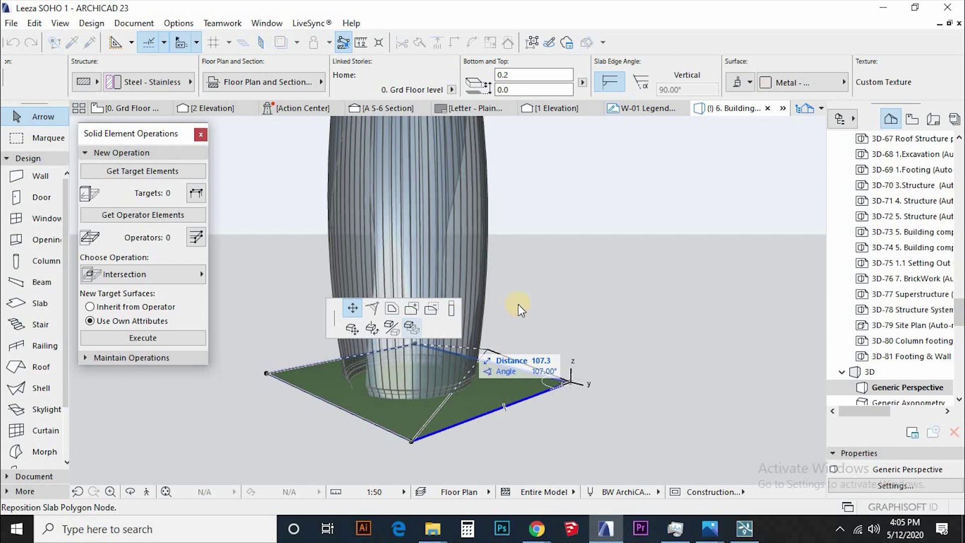
{"action": "scroll", "coordinate": [553, 329], "scroll_direction": "up", "scroll_amount": 2}
{"action": "scroll", "coordinate": [577, 345], "scroll_direction": "down", "scroll_amount": 4}
{"action": "scroll", "coordinate": [591, 171], "scroll_direction": "down", "scroll_amount": 2}
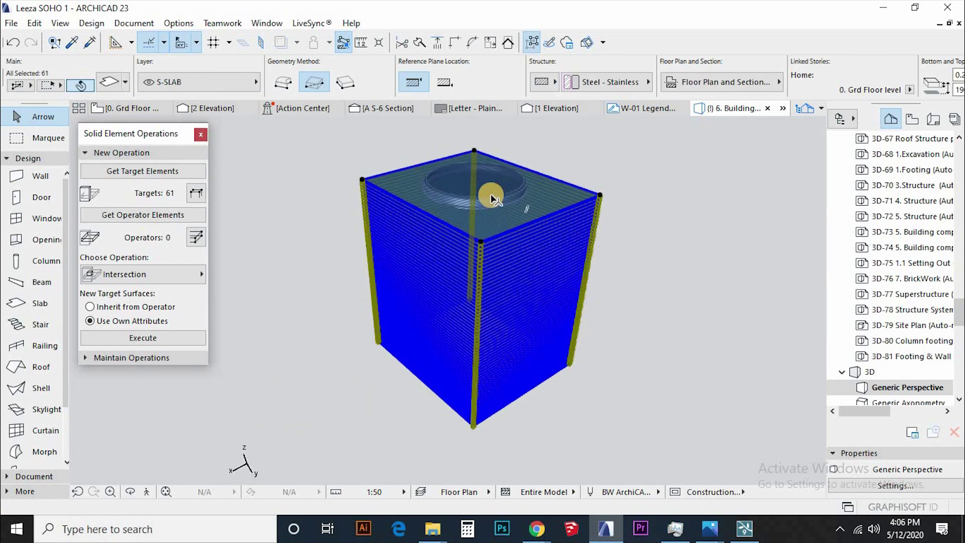
Trim the 61 stacked slabs to the hollow shell with a solid element Intersection, using the shell as operator
{"action": "left_click", "coordinate": [491, 198]}
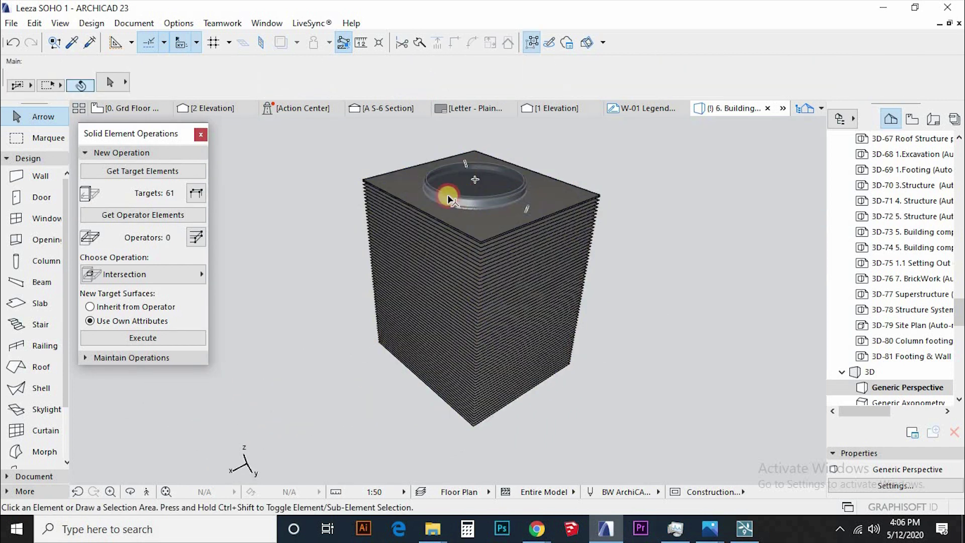
{"action": "left_click", "coordinate": [129, 216]}
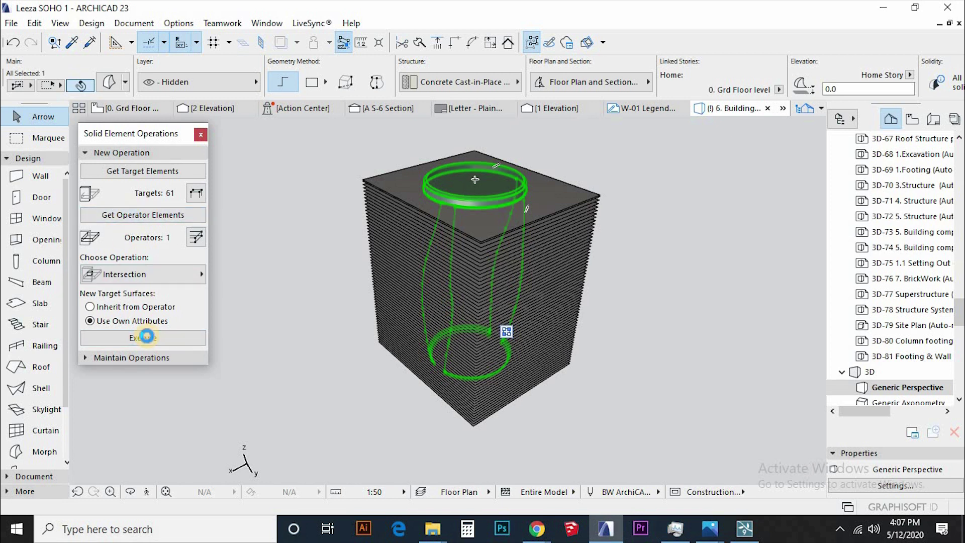
{"action": "left_click", "coordinate": [146, 335]}
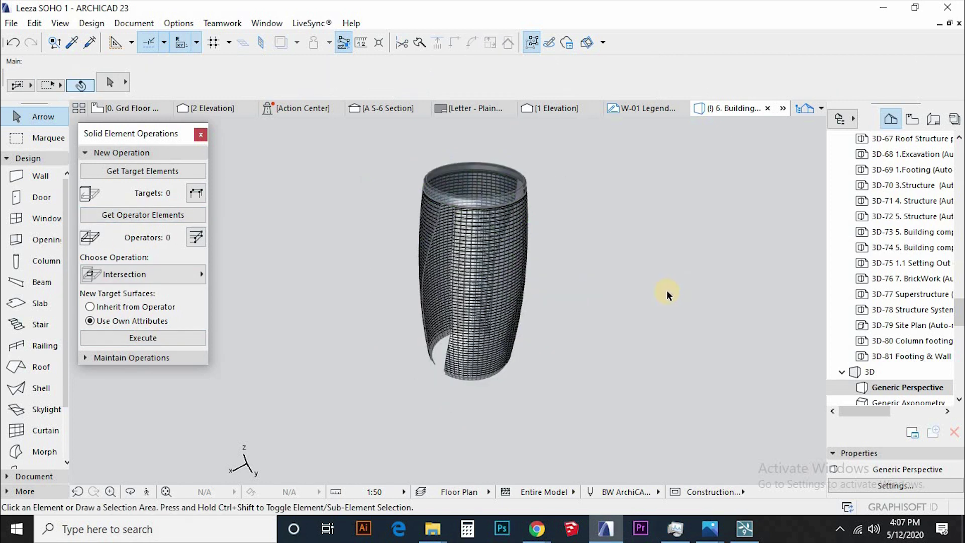
Select the whole trimmed facade grid in 3D and convert all its elements to morphs
{"action": "key", "text": "o"}
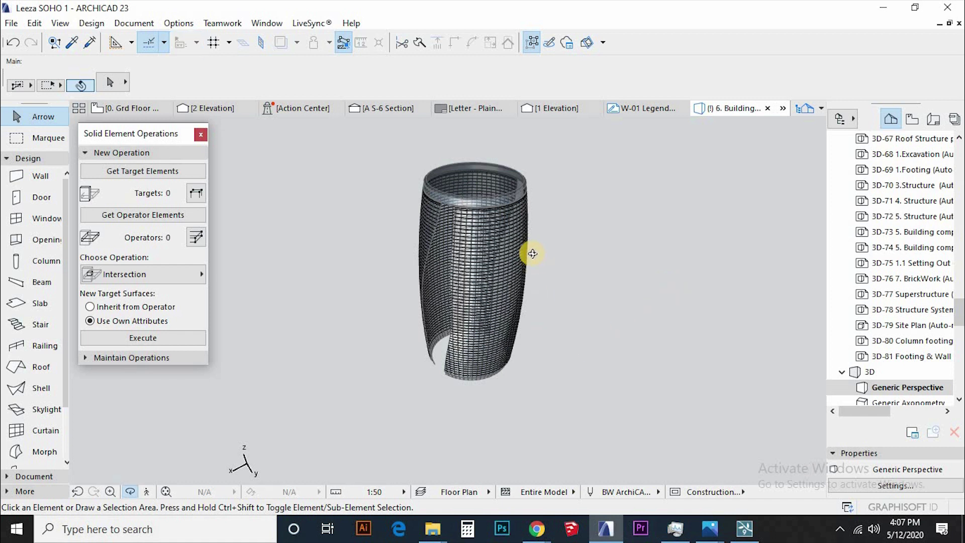
{"action": "scroll", "coordinate": [530, 333], "scroll_direction": "up", "scroll_amount": 5}
{"action": "left_click_drag", "start_coordinate": [535, 272], "coordinate": [653, 281]}
{"action": "left_click_drag", "start_coordinate": [569, 160], "coordinate": [297, 421]}
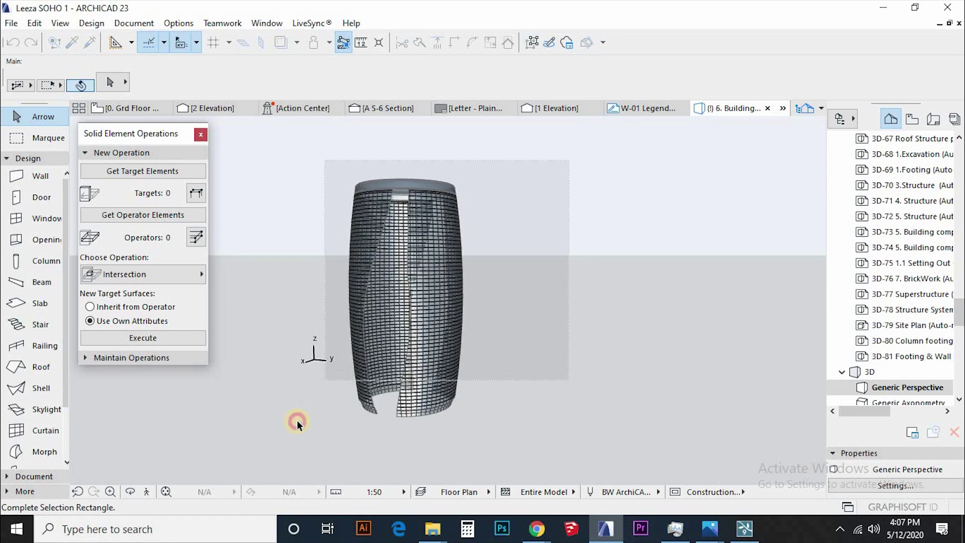
{"action": "right_click", "coordinate": [712, 315]}
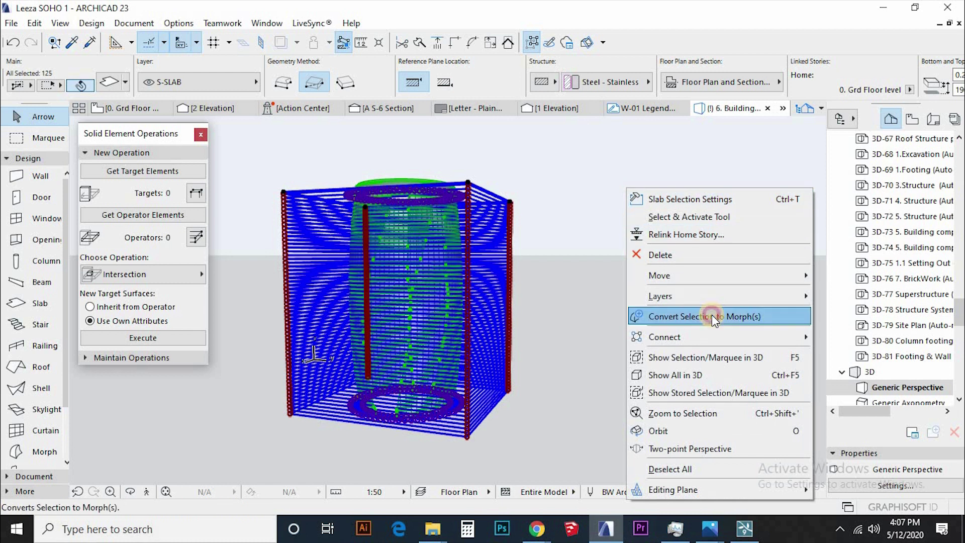
{"action": "left_click", "coordinate": [711, 314]}
{"action": "left_click", "coordinate": [568, 204]}
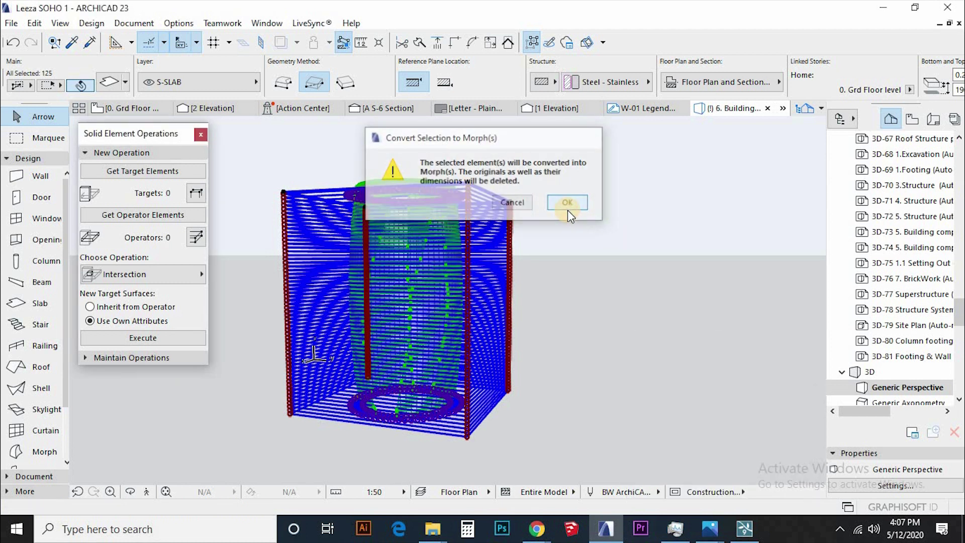
{"action": "left_click", "coordinate": [580, 221]}
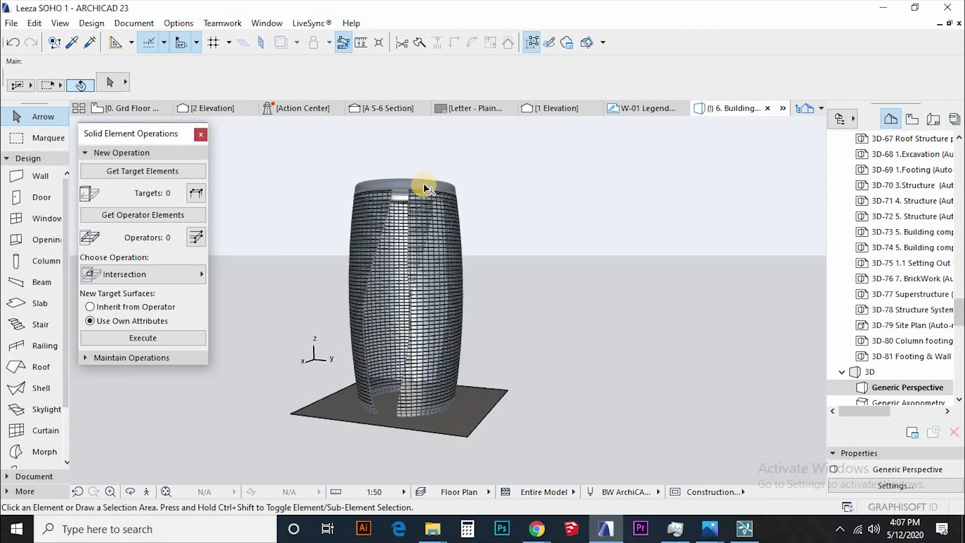
Inspect the mullion and transom grid on the tower's glass halves around the upper part of the central gap
{"action": "scroll", "coordinate": [430, 196], "scroll_direction": "up", "scroll_amount": 5}
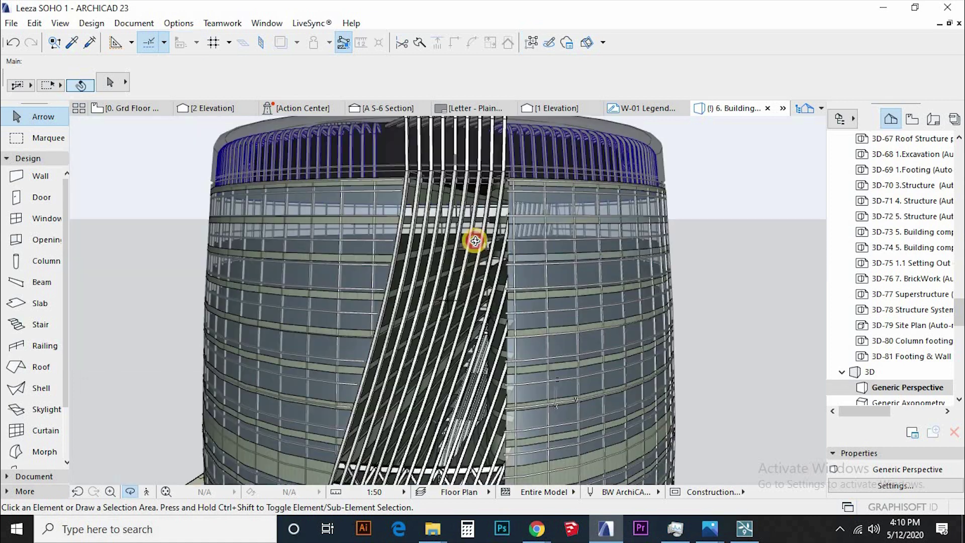
{"action": "scroll", "coordinate": [475, 241], "scroll_direction": "up", "scroll_amount": 4}
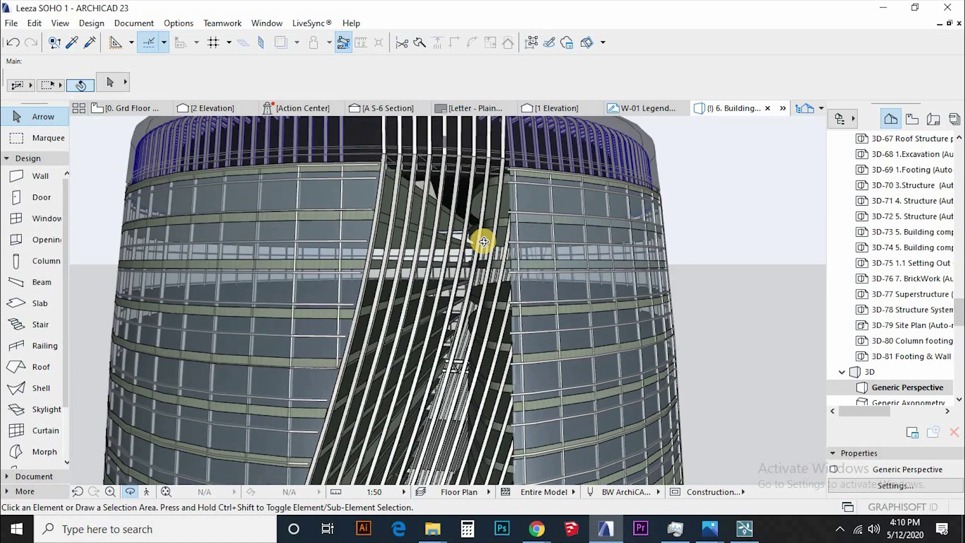
{"action": "scroll", "coordinate": [483, 242], "scroll_direction": "up", "scroll_amount": 2}
{"action": "scroll", "coordinate": [486, 242], "scroll_direction": "up", "scroll_amount": 1}
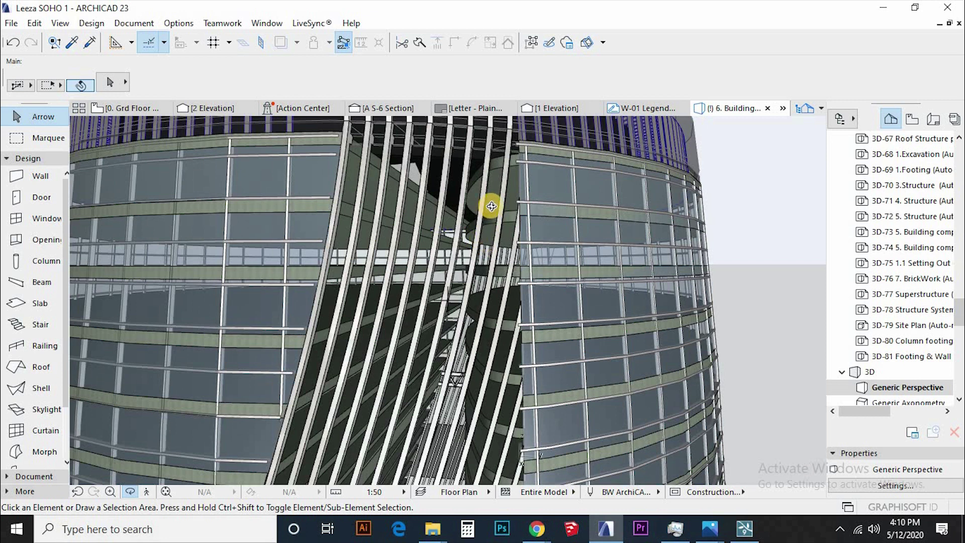
{"action": "scroll", "coordinate": [491, 206], "scroll_direction": "down", "scroll_amount": 4}
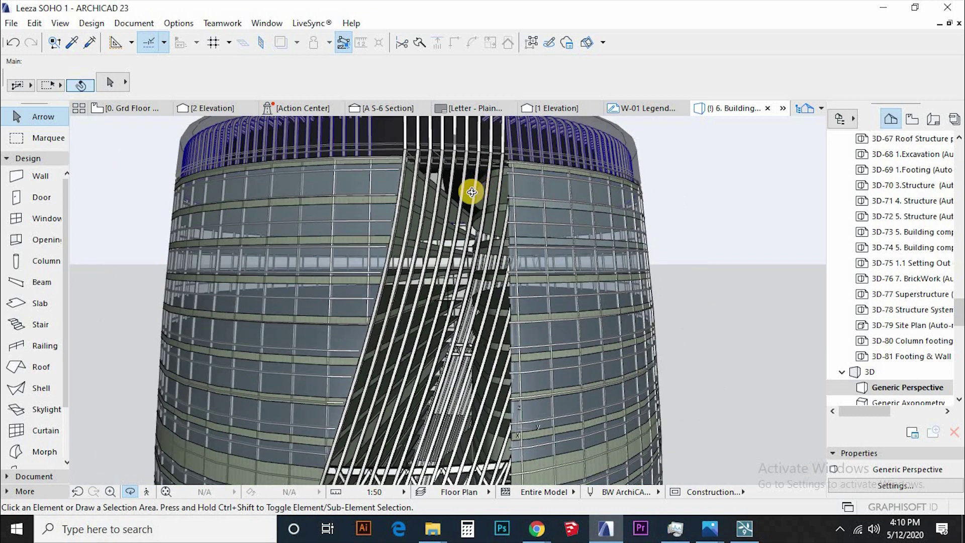
{"action": "scroll", "coordinate": [508, 291], "scroll_direction": "up", "scroll_amount": 3}
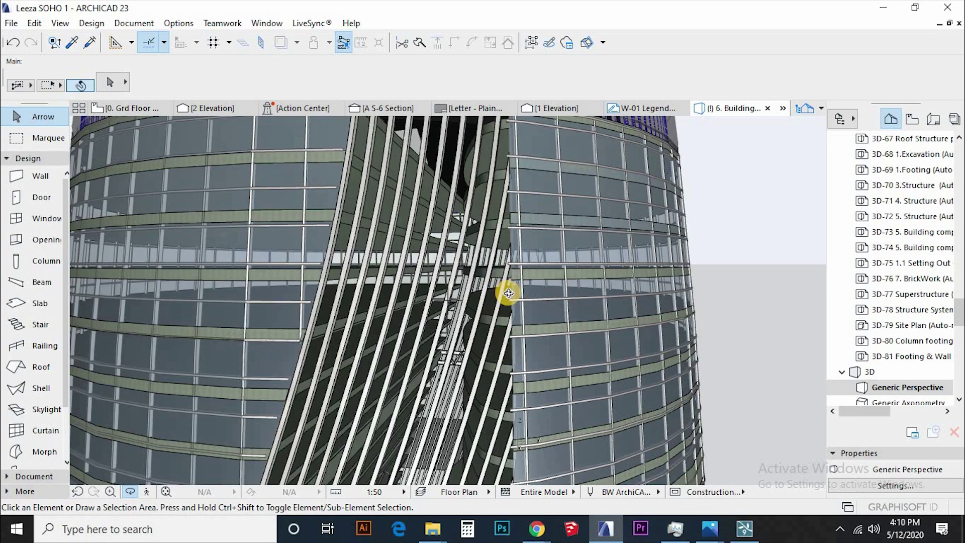
{"action": "scroll", "coordinate": [496, 177], "scroll_direction": "down", "scroll_amount": 4}
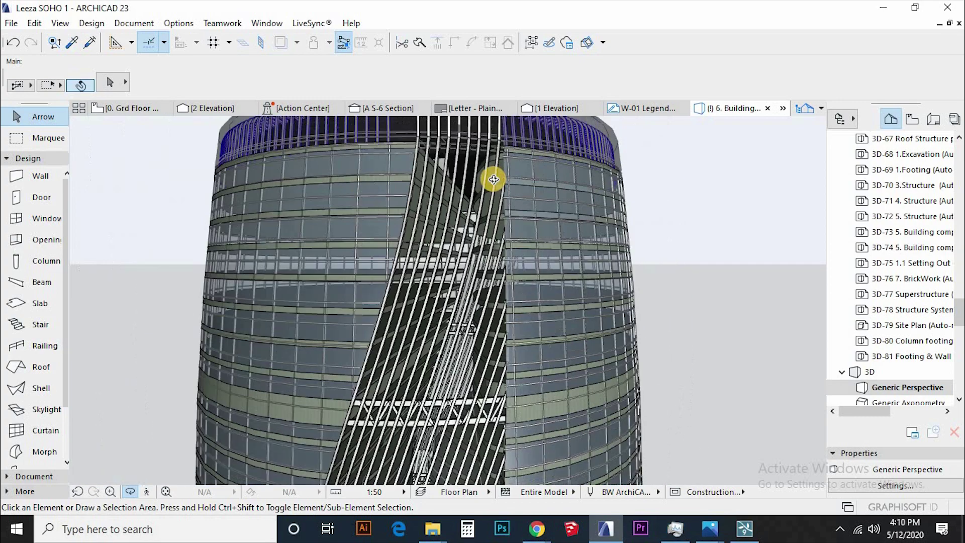